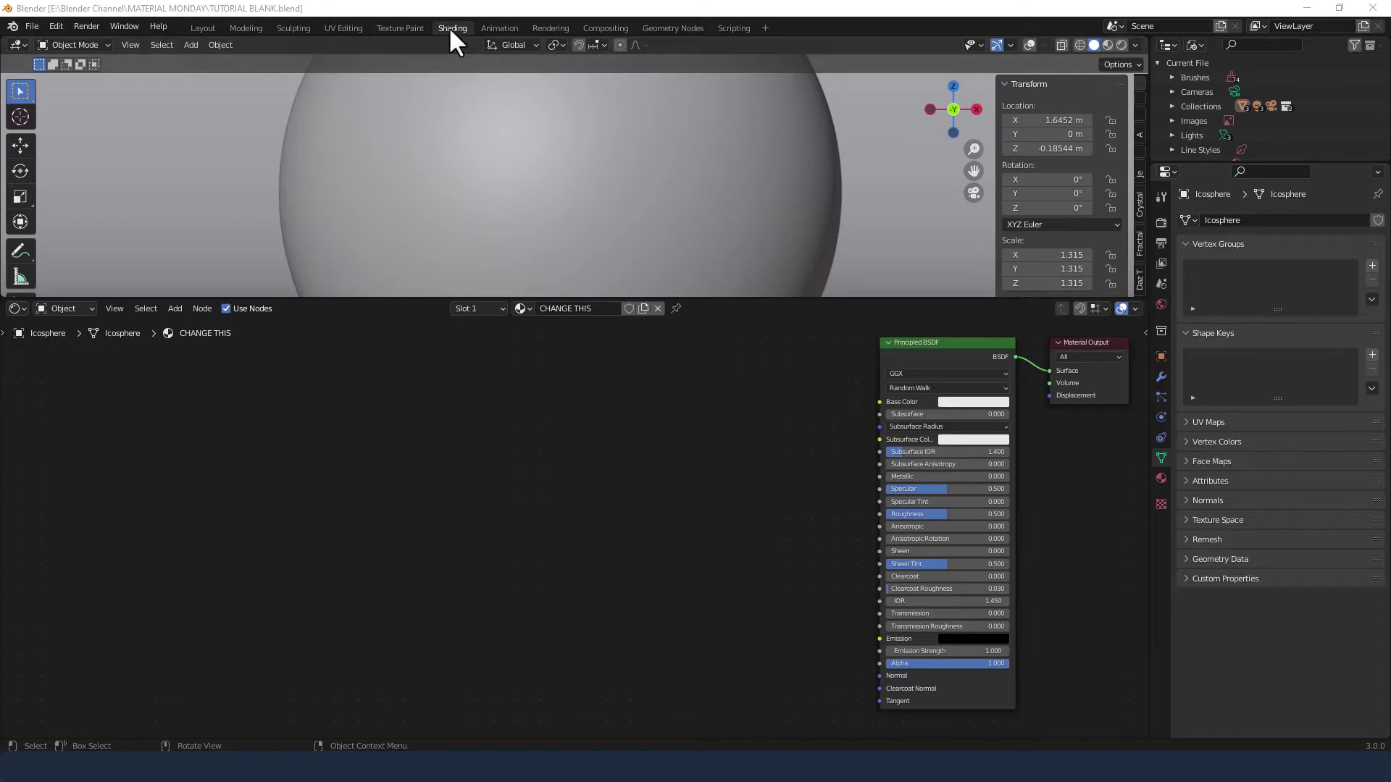
Switch the viewport to Rendered shading and set Principled BSDF Metallic to 1
left_click(1121, 45)
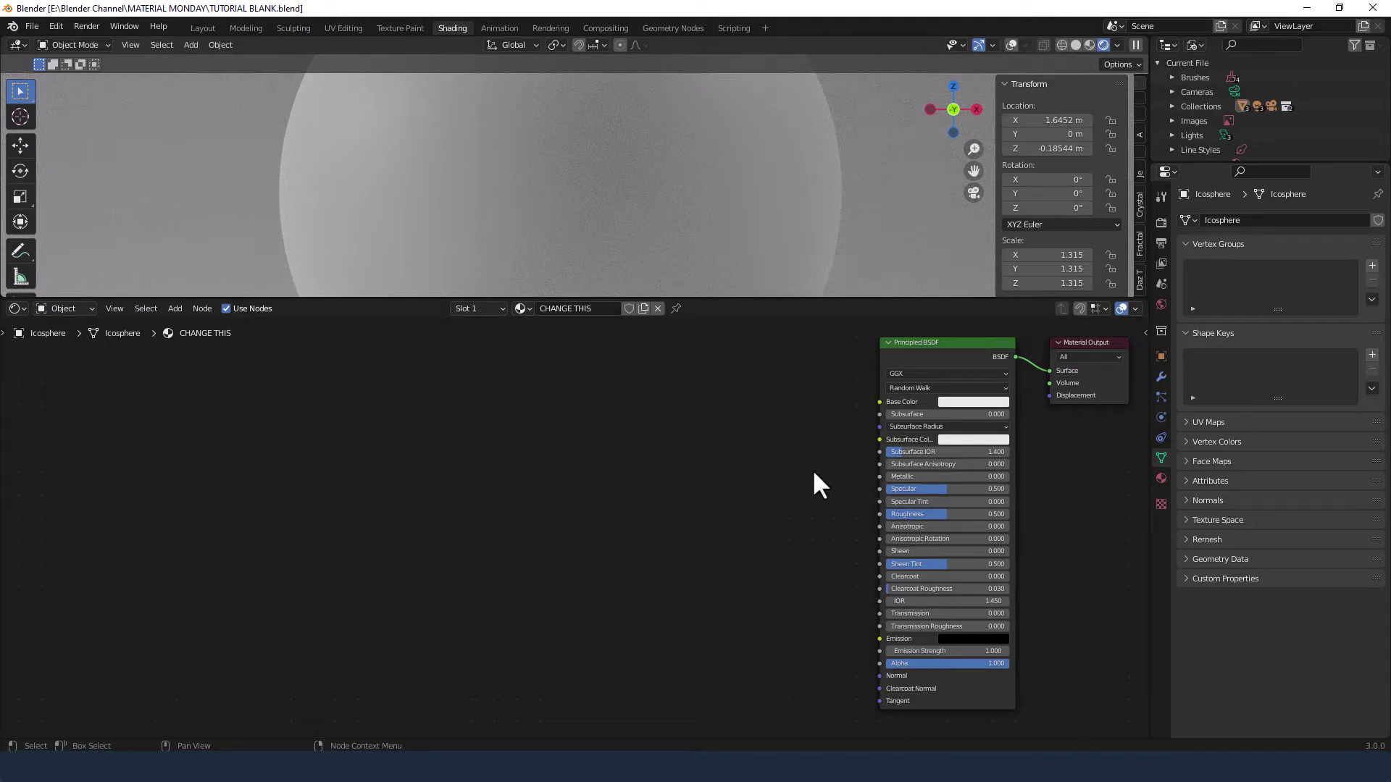
scroll(828, 471, "up", 2)
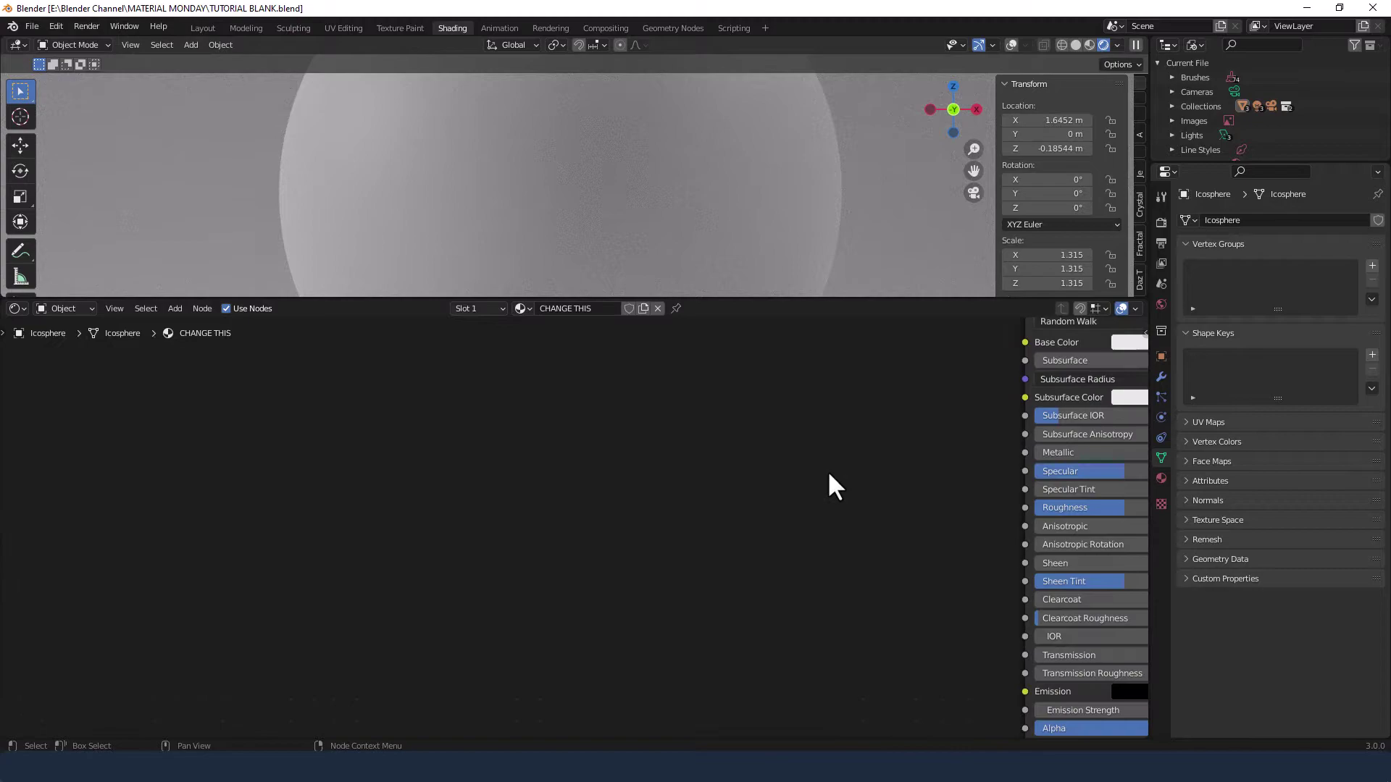
middle_click_drag(827, 471, 545, 462)
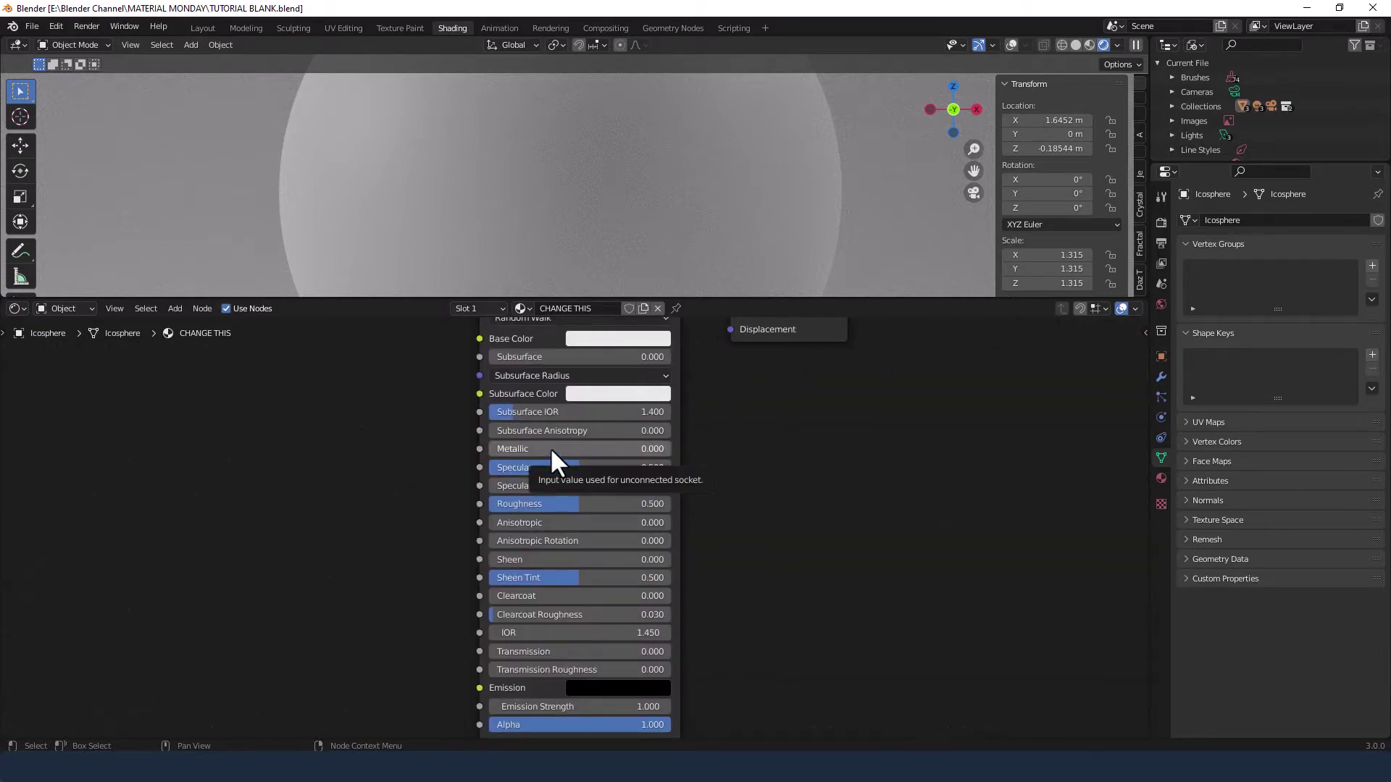
left_click(549, 447)
type("1")
key("Return")
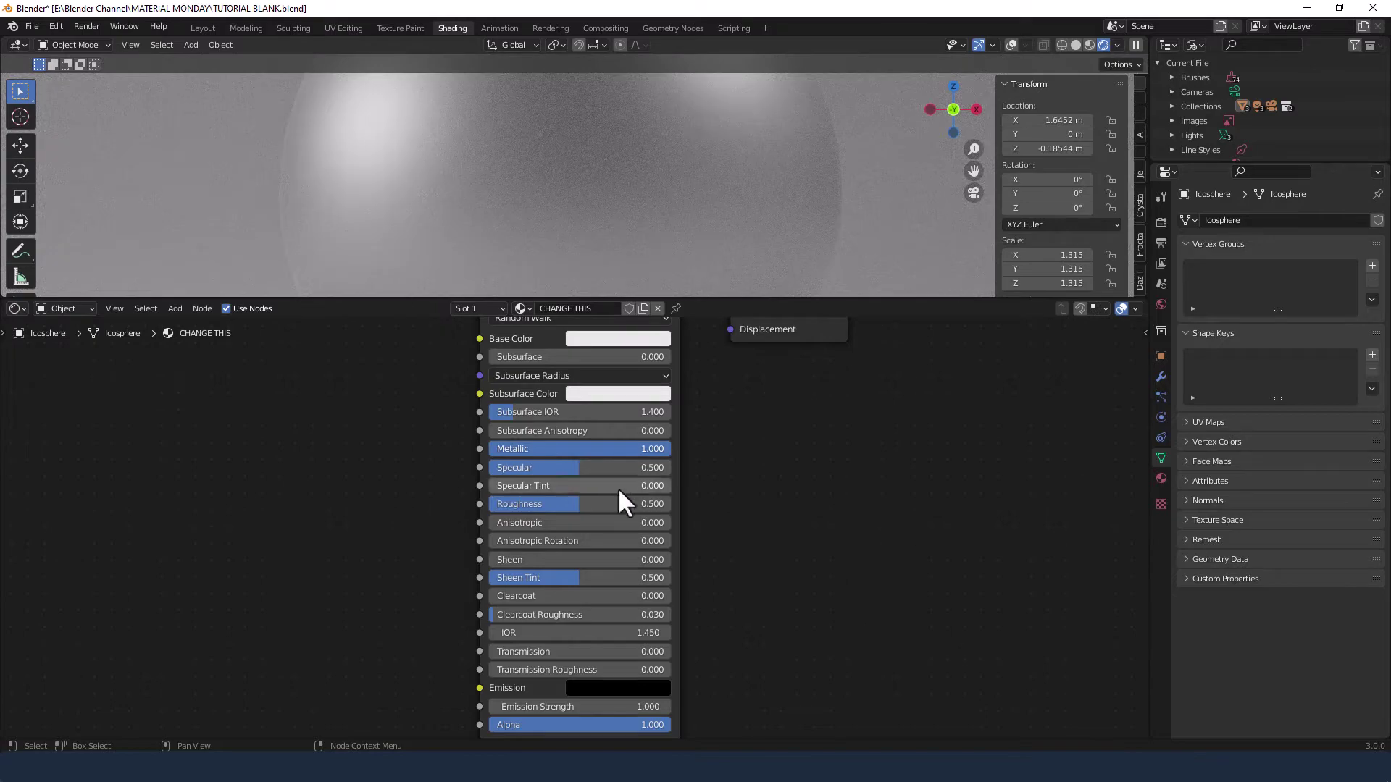
Keep Principled BSDF Roughness at 0.5 and raise Sheen to 1
left_click(567, 506)
type("1")
key("Return")
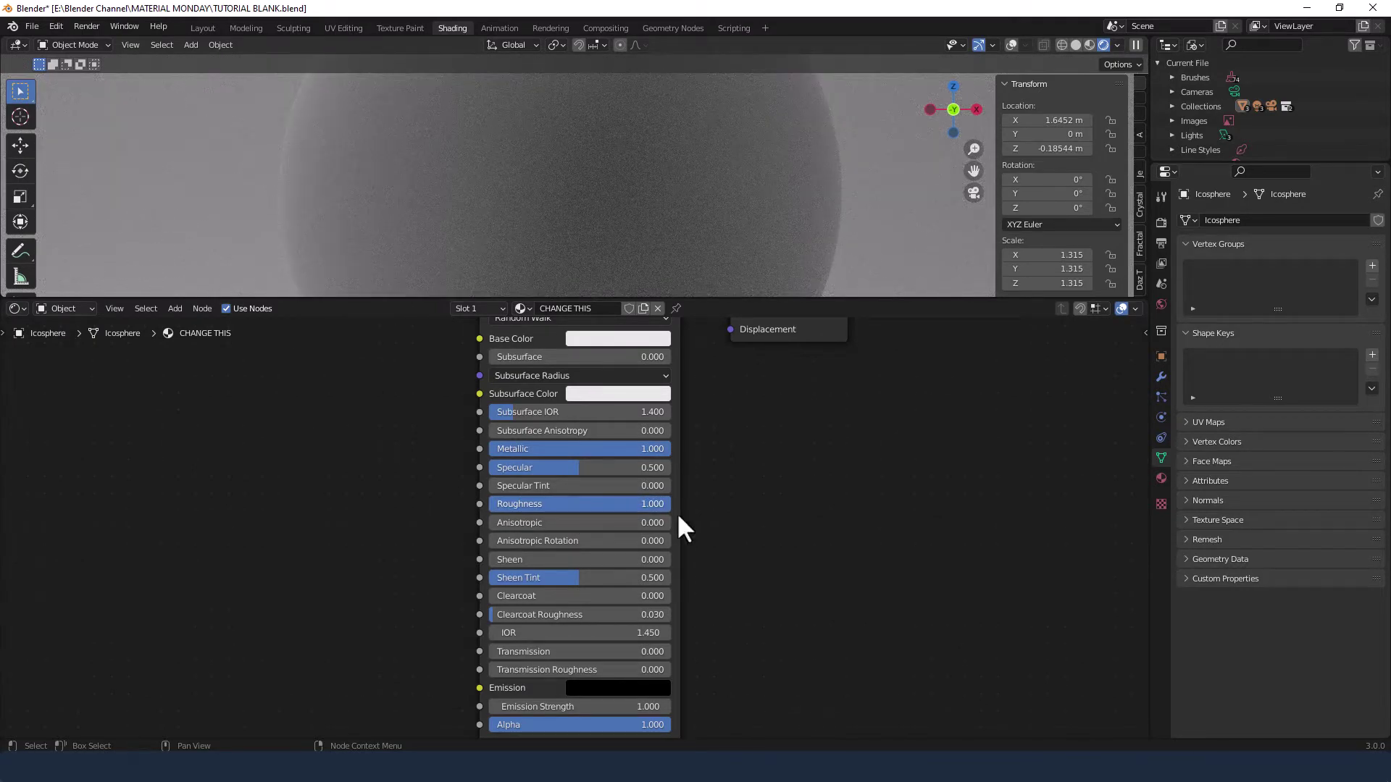
left_click(592, 504)
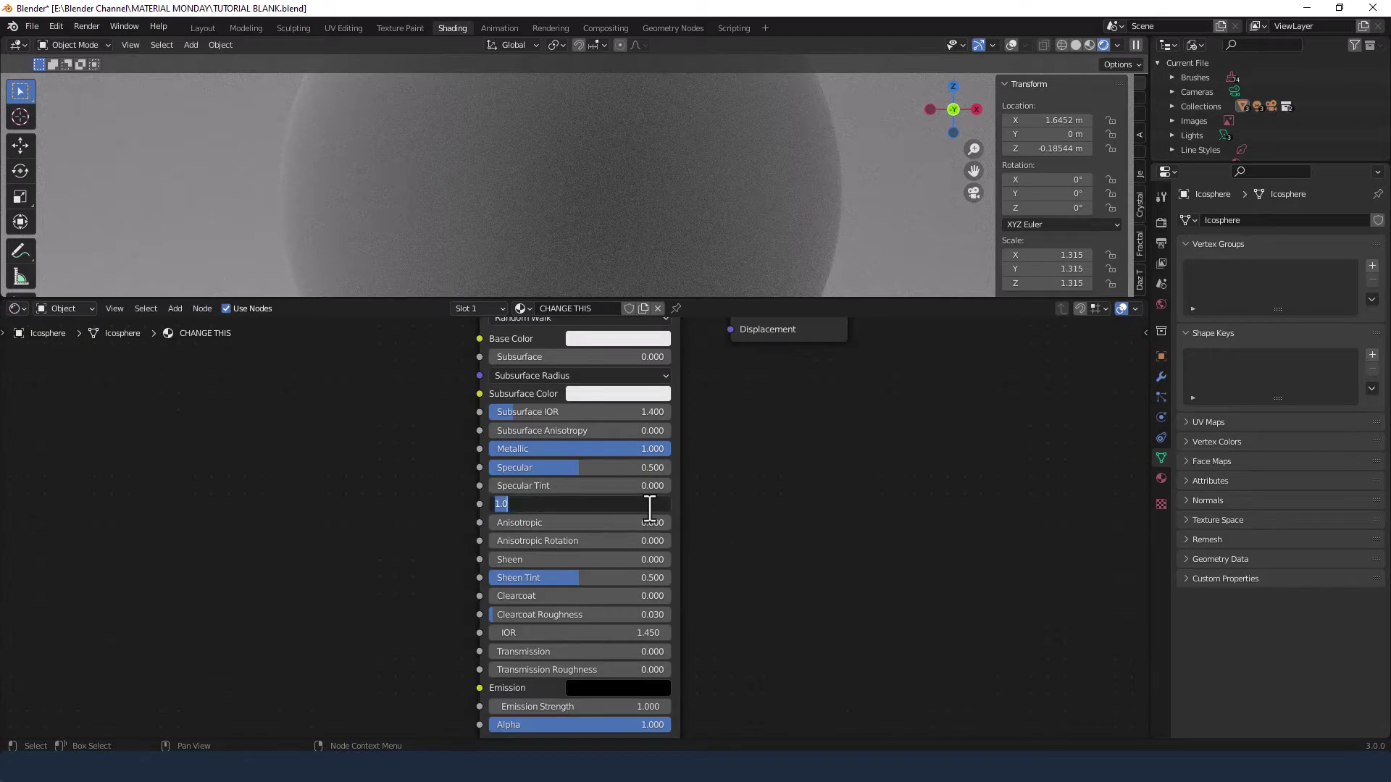
key("BackSpace")
type("0.5")
key("Return")
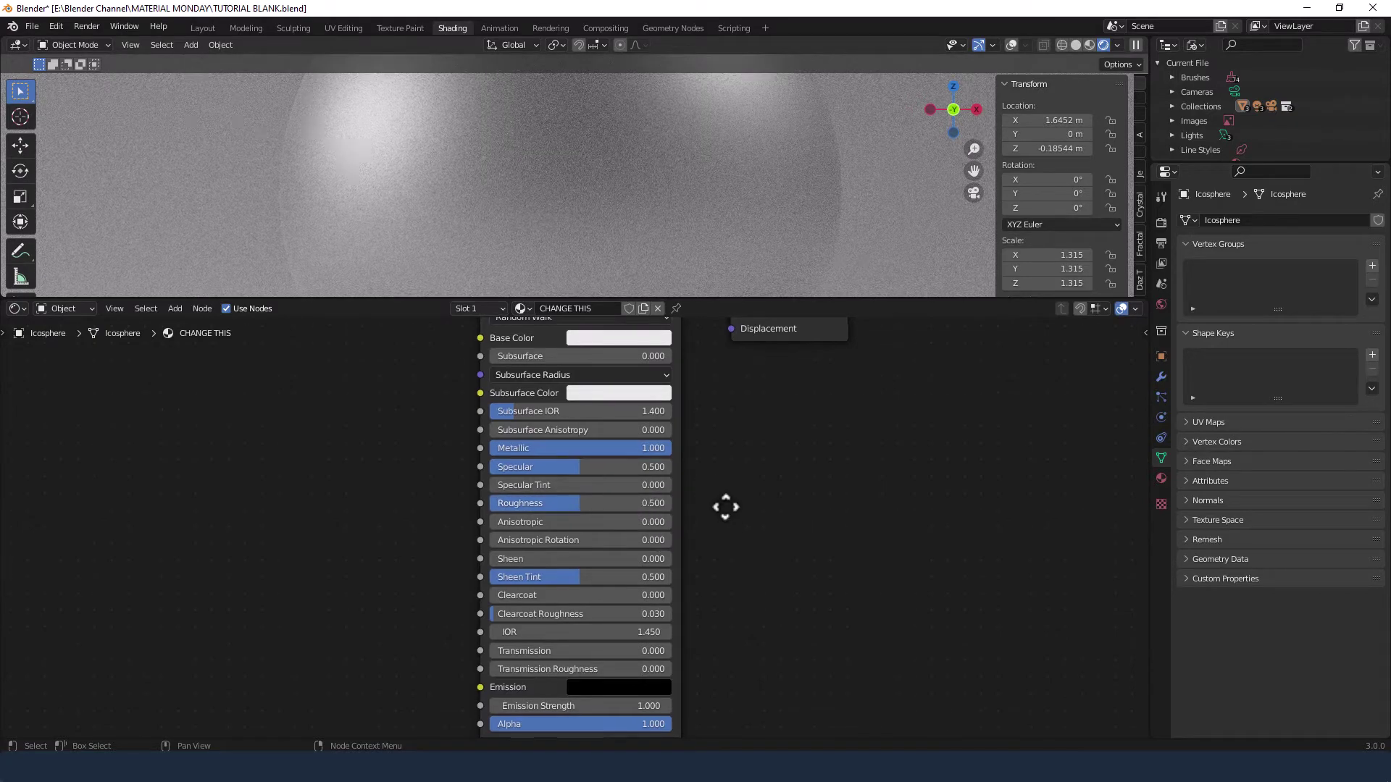
middle_click_drag(724, 507, 749, 379)
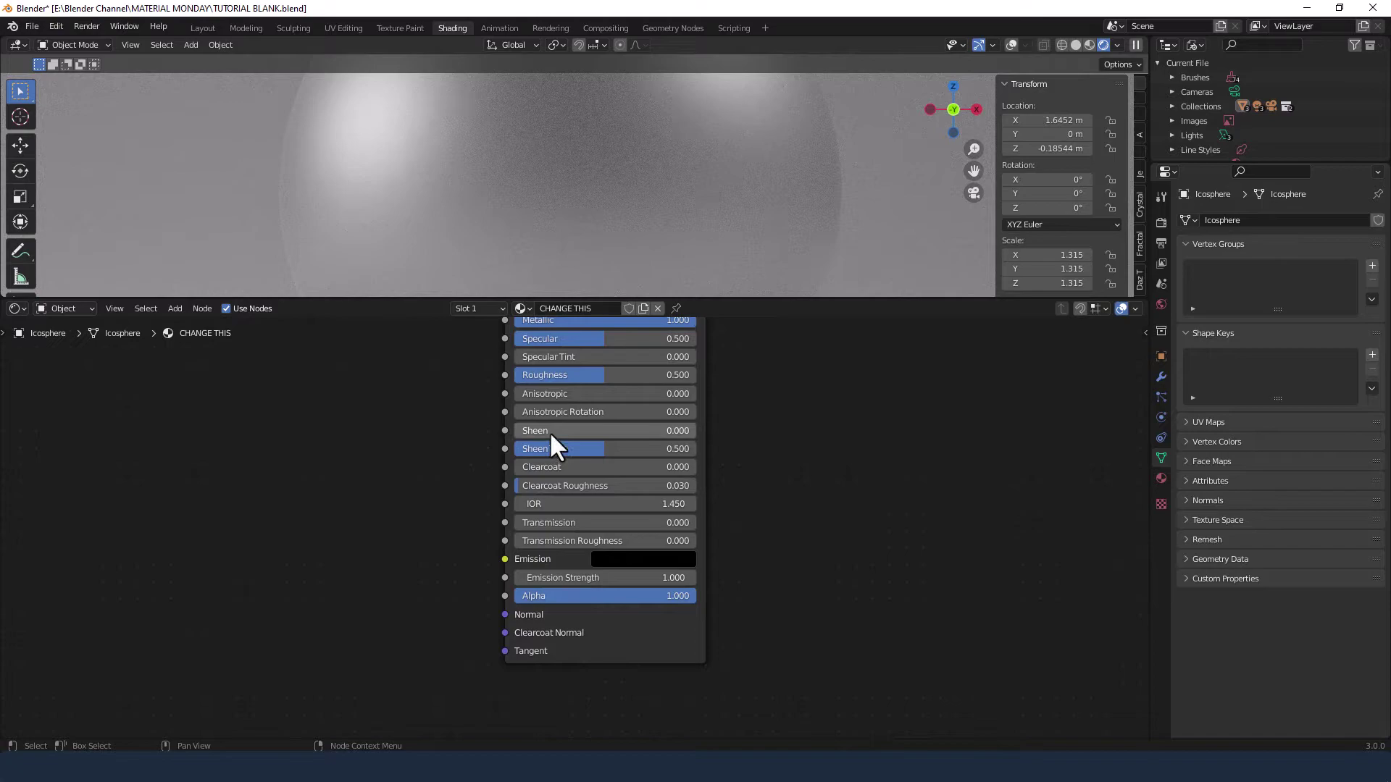
left_click_drag(549, 430, 675, 431)
middle_click_drag(739, 425, 771, 561)
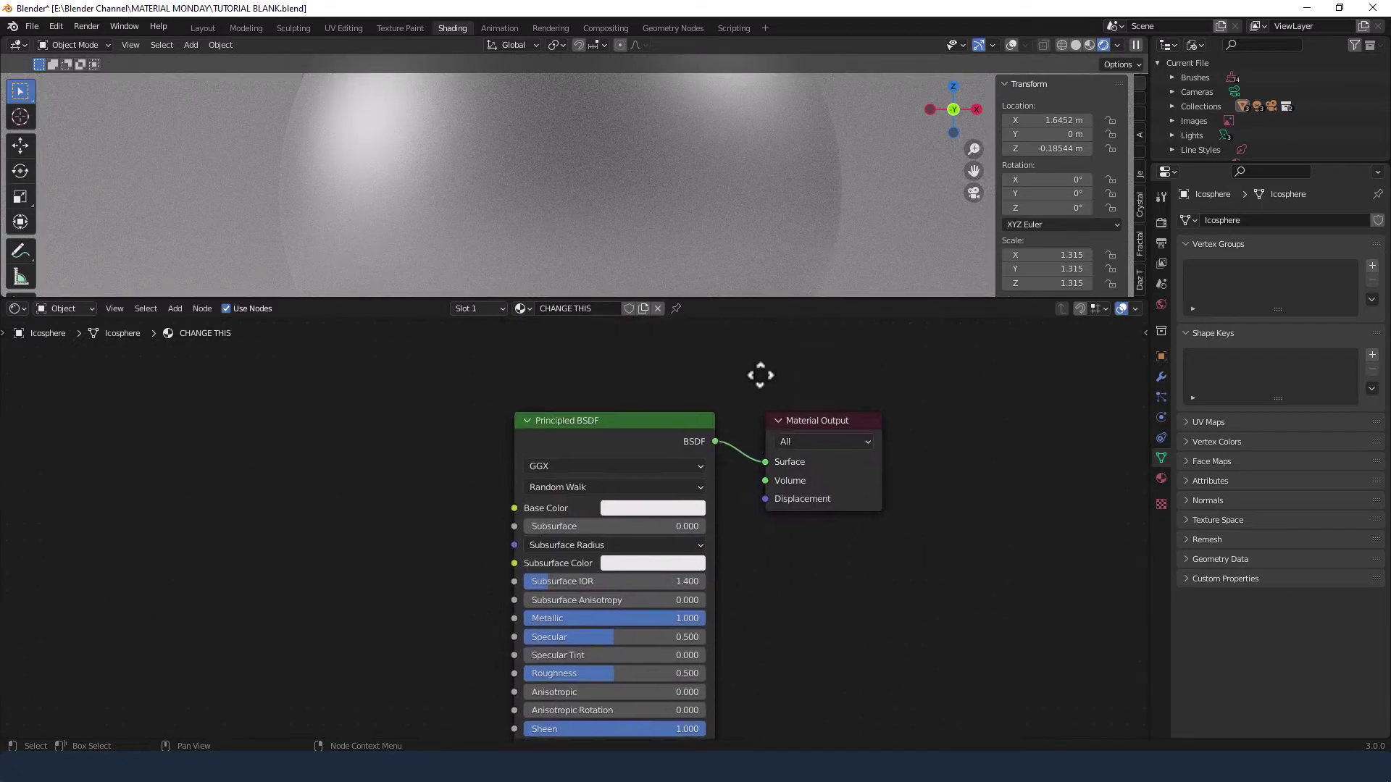
middle_click_drag(761, 377, 797, 542)
Add a Glossy BSDF node above the Principled BSDF
key("shift+a")
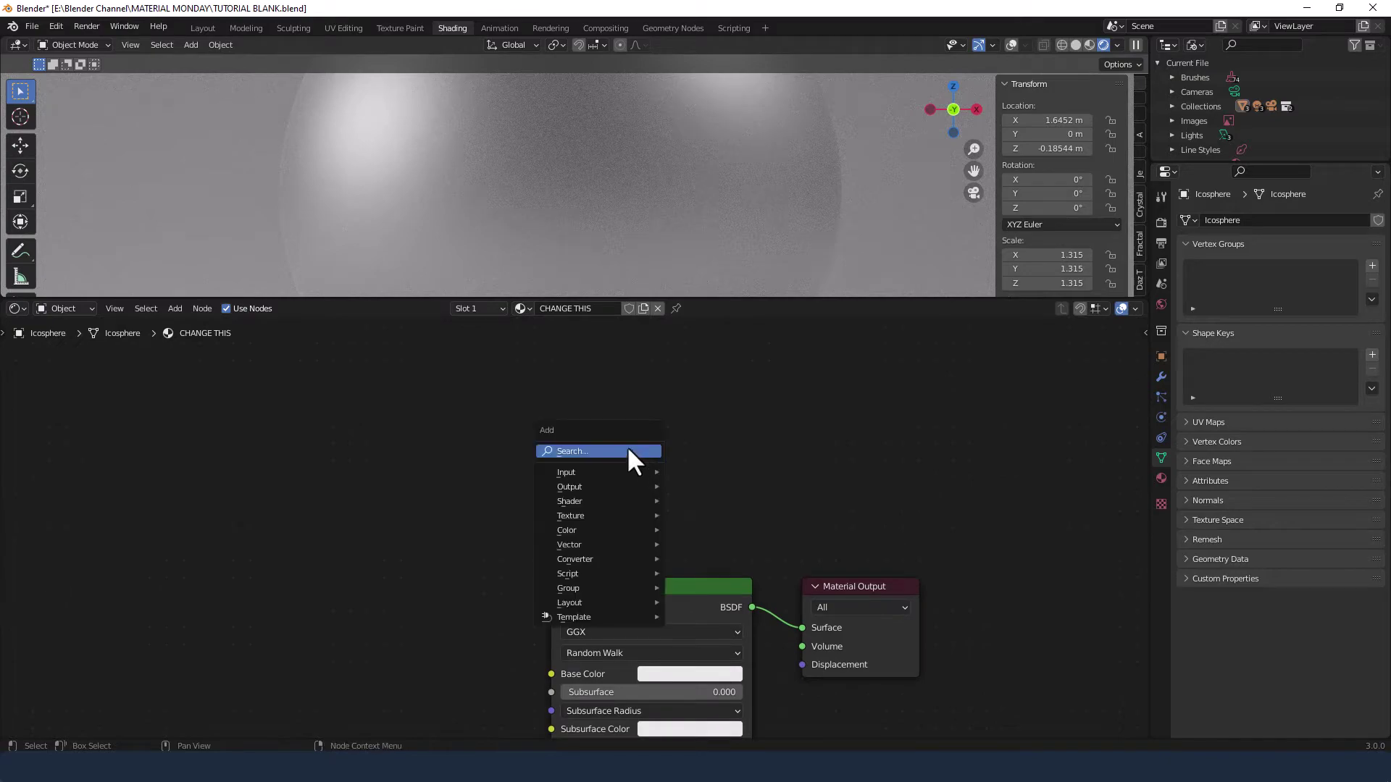
left_click(596, 452)
type("GLO")
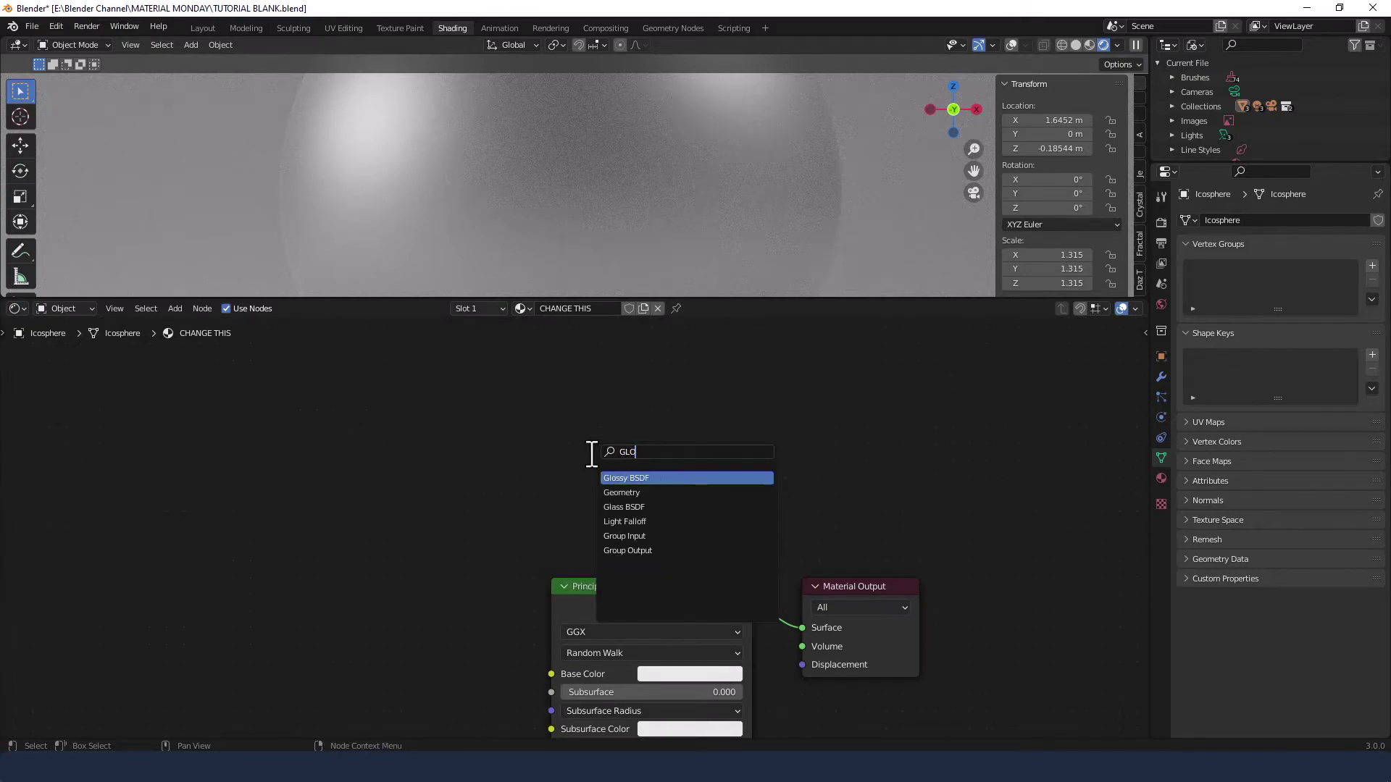
key("Return")
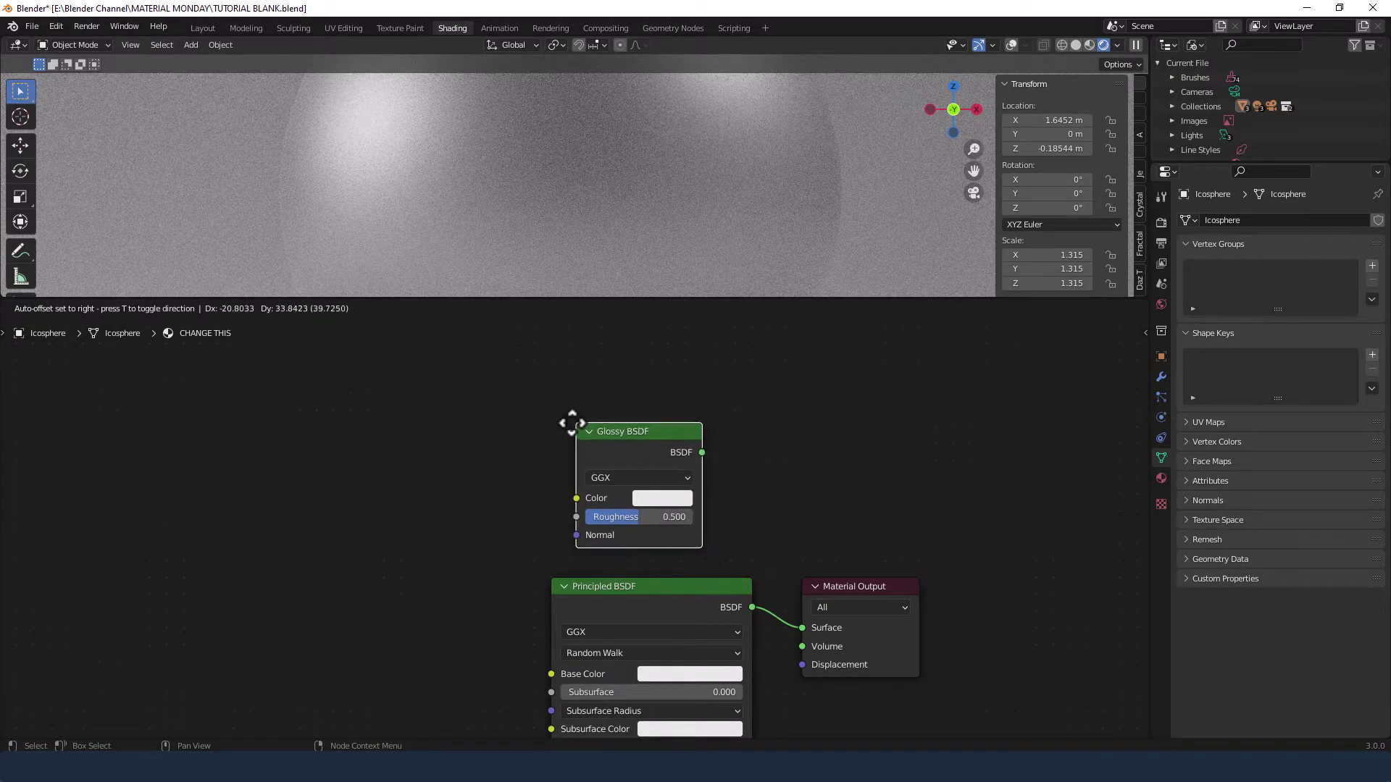
left_click(577, 404)
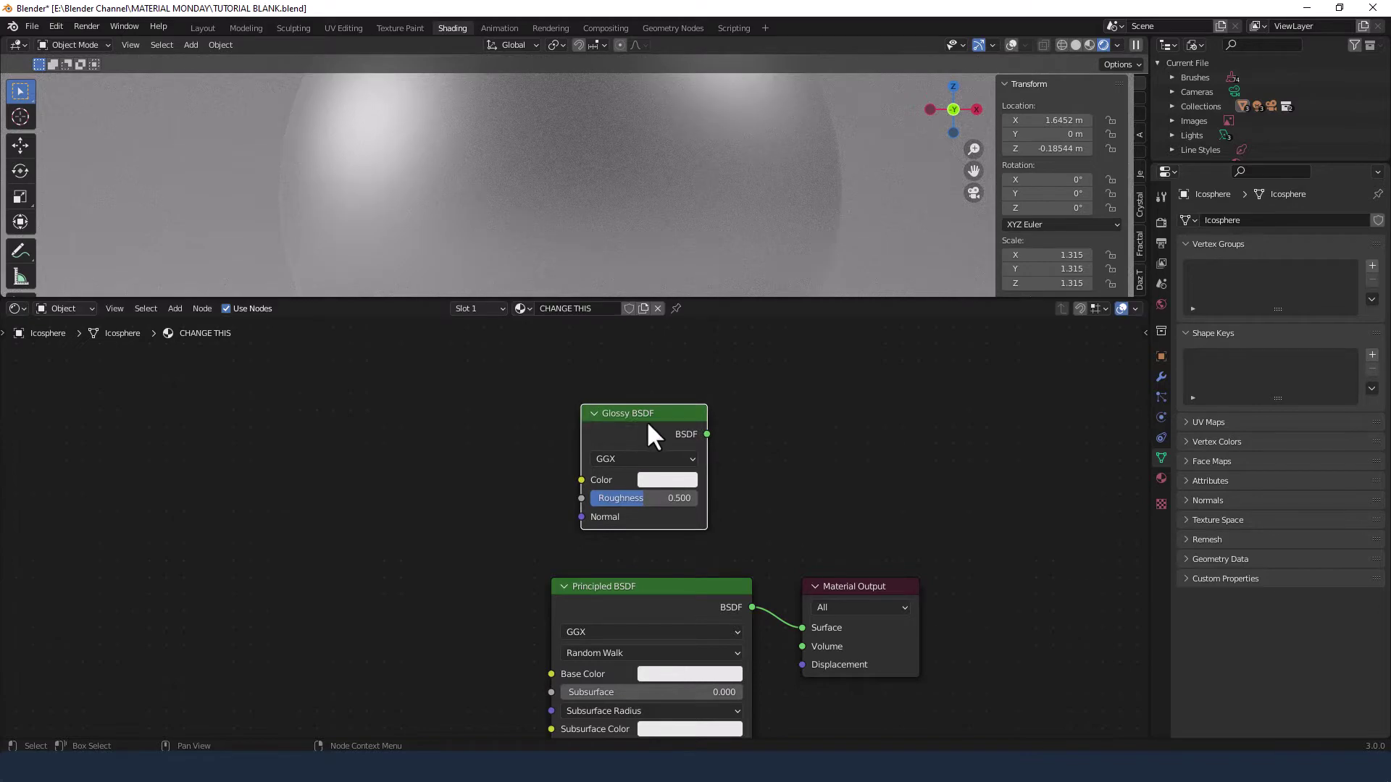
Blend Glossy and Principled BSDF through a Mix Shader, moving Material Output to the right
key("ctrl")
key("ctrl+shift")
right_click_drag(645, 421, 660, 614, "ctrl+shift")
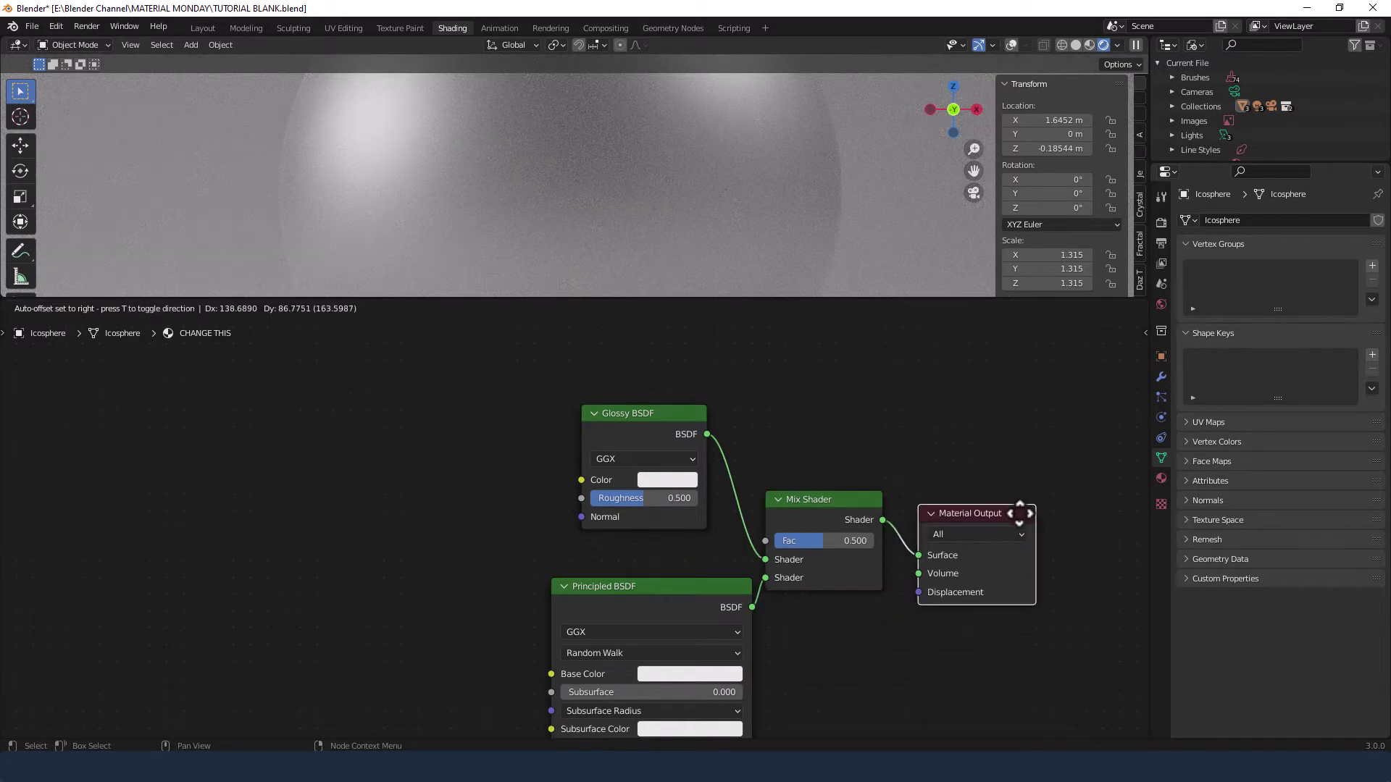
left_click_drag(985, 562, 1020, 501)
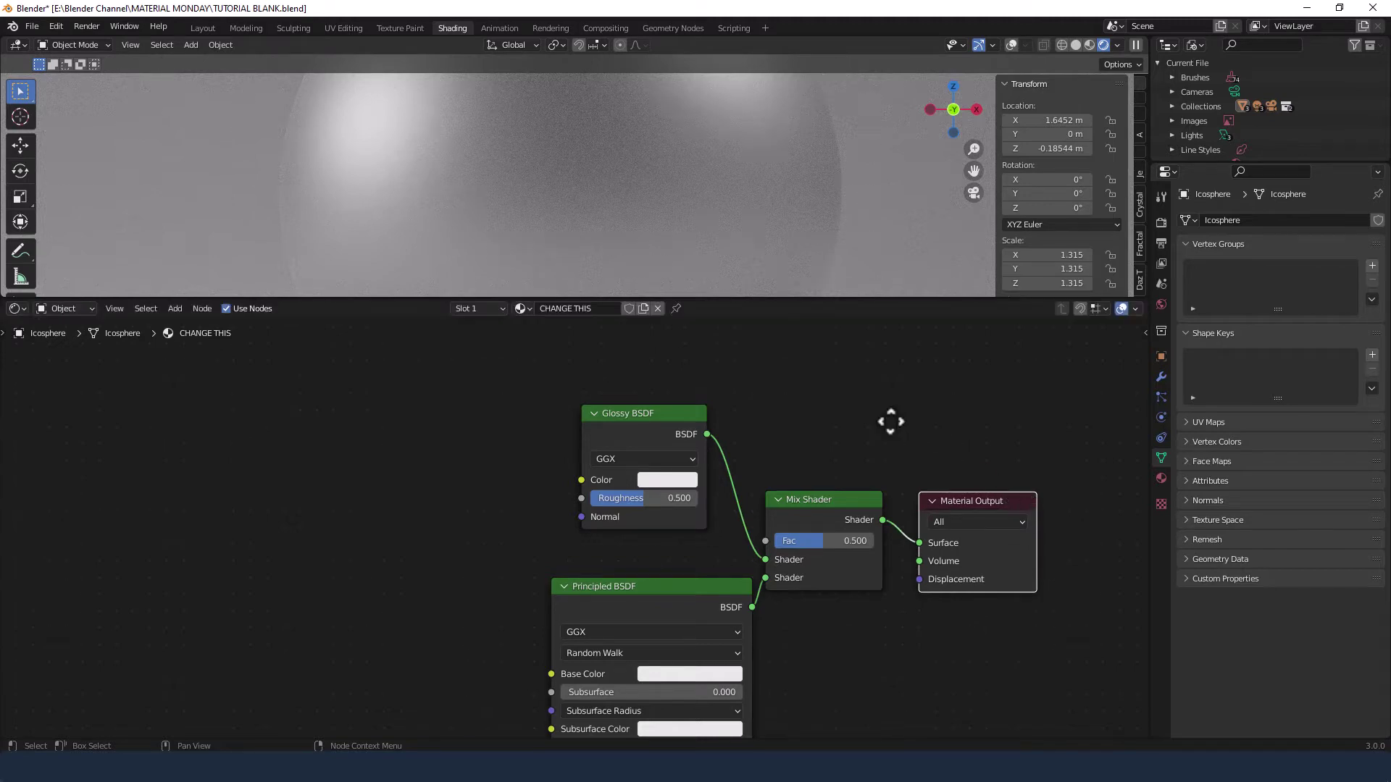
middle_click_drag(889, 421, 891, 543)
Add a Map Range node above the Glossy BSDF
key("shift+a")
left_click(631, 452)
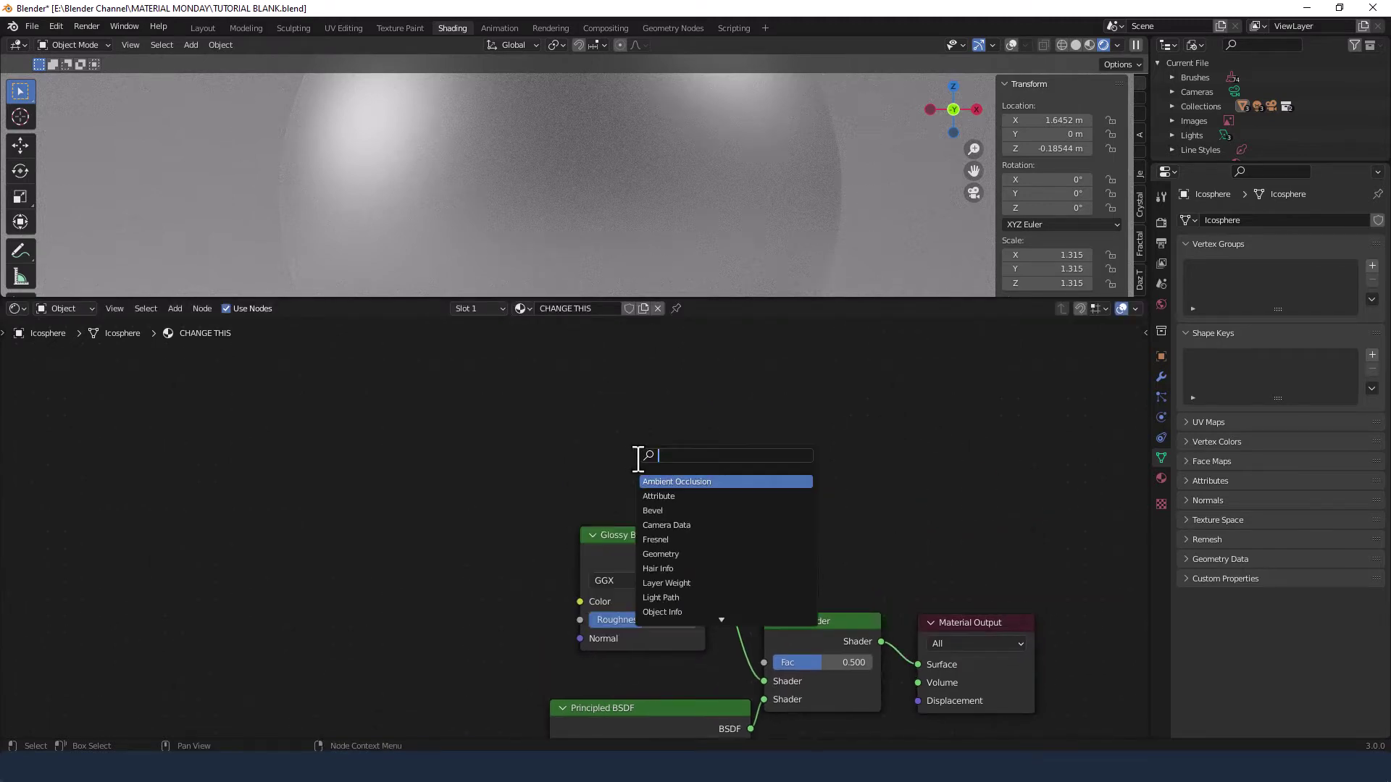
type("MAP")
key("Down")
key("Down")
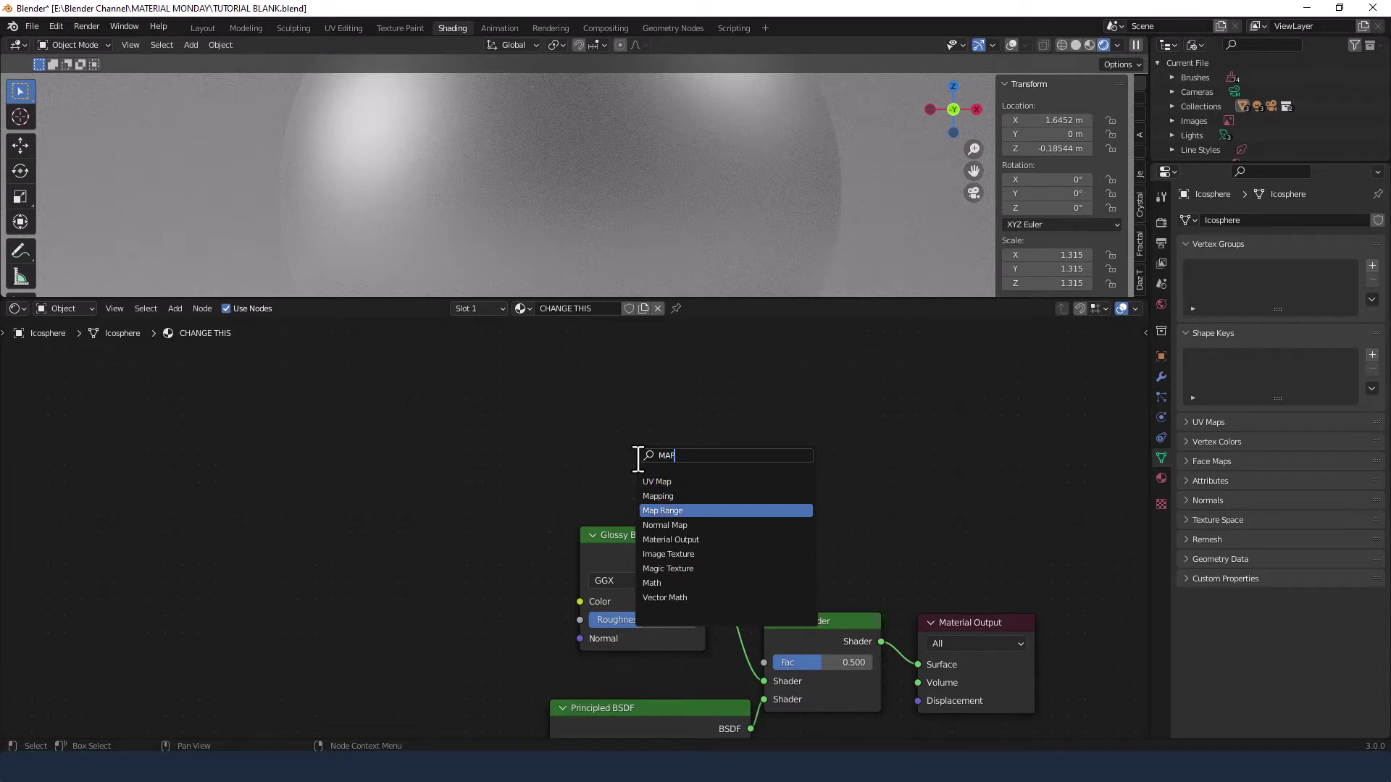
key("Return")
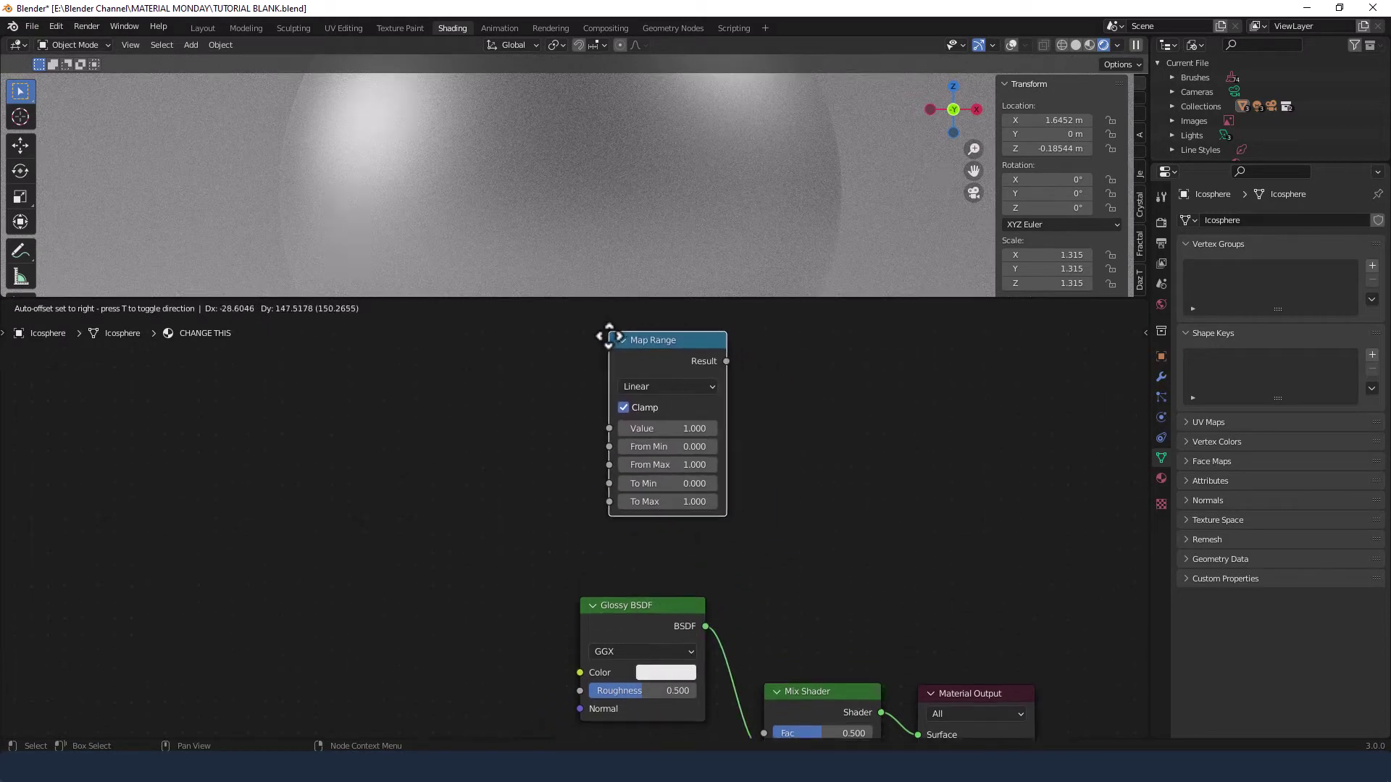
left_click(590, 410)
middle_click_drag(787, 489, 787, 455)
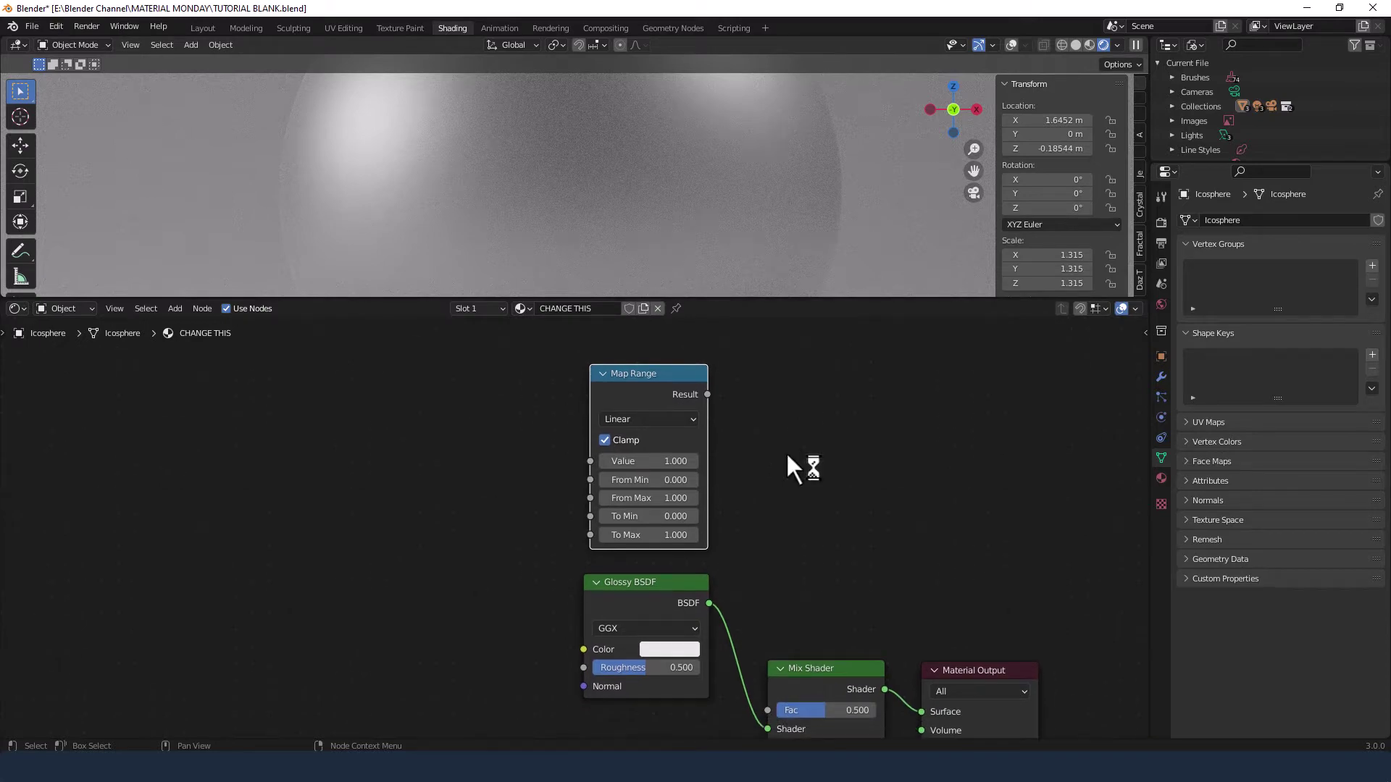
Set Map Range From Min 0.01, From Max 0.99, To Min 0.1, To Max 0.2
left_click(678, 461)
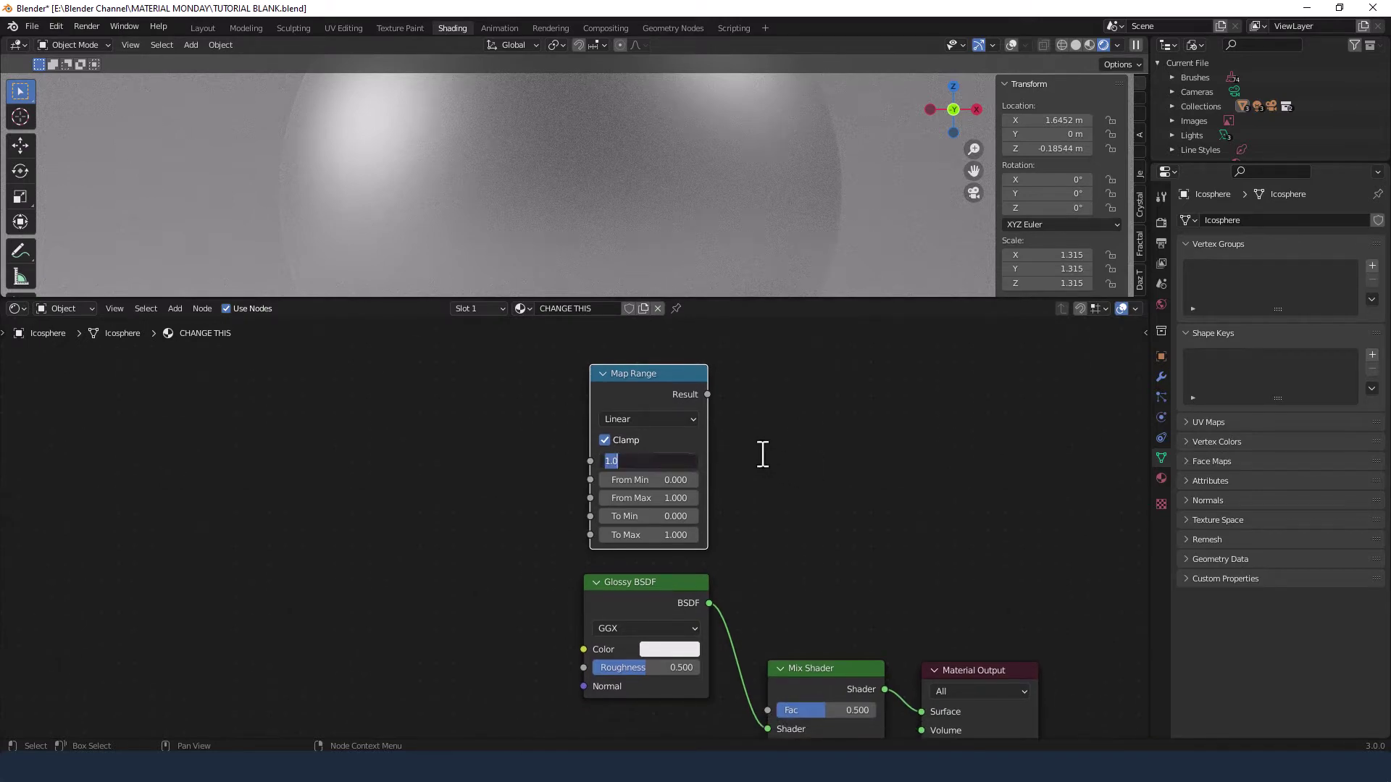
type(".01")
key("Escape")
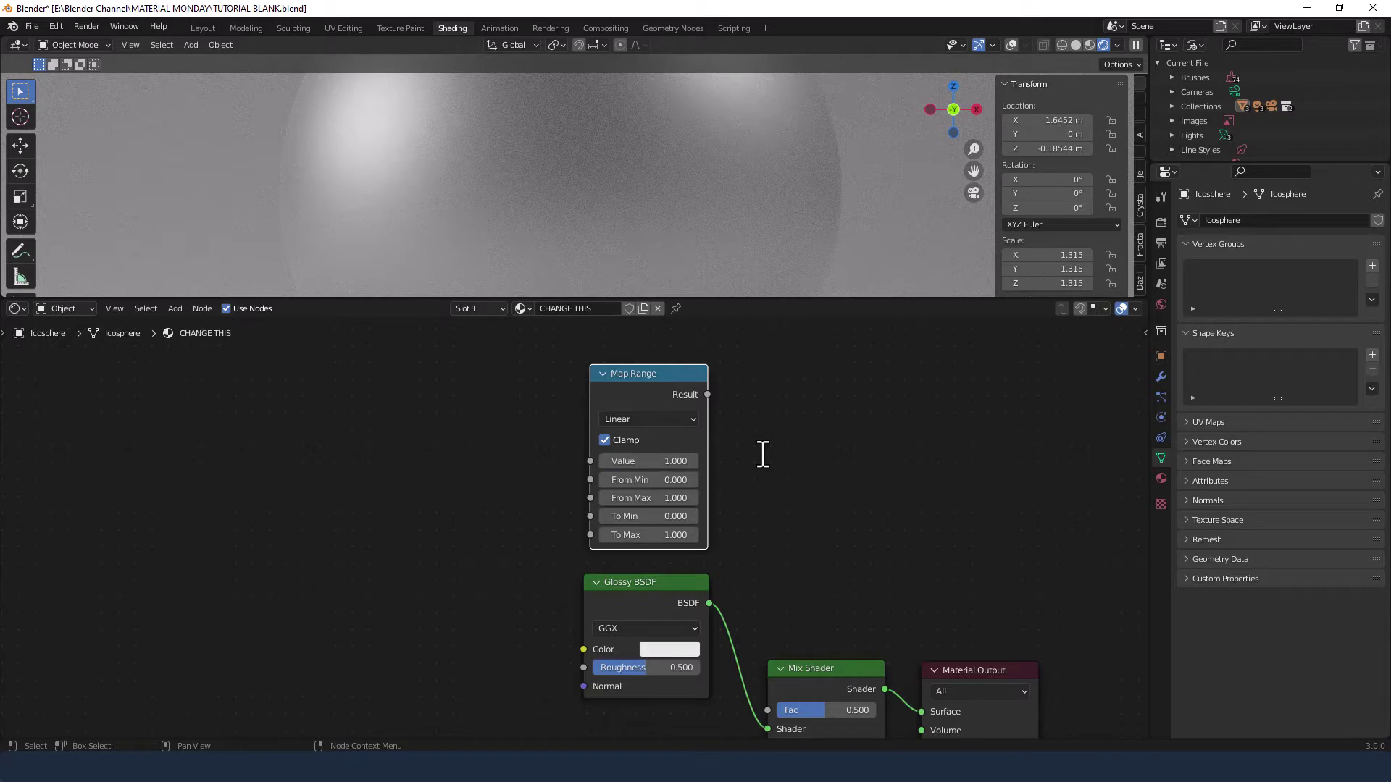
left_click(647, 479)
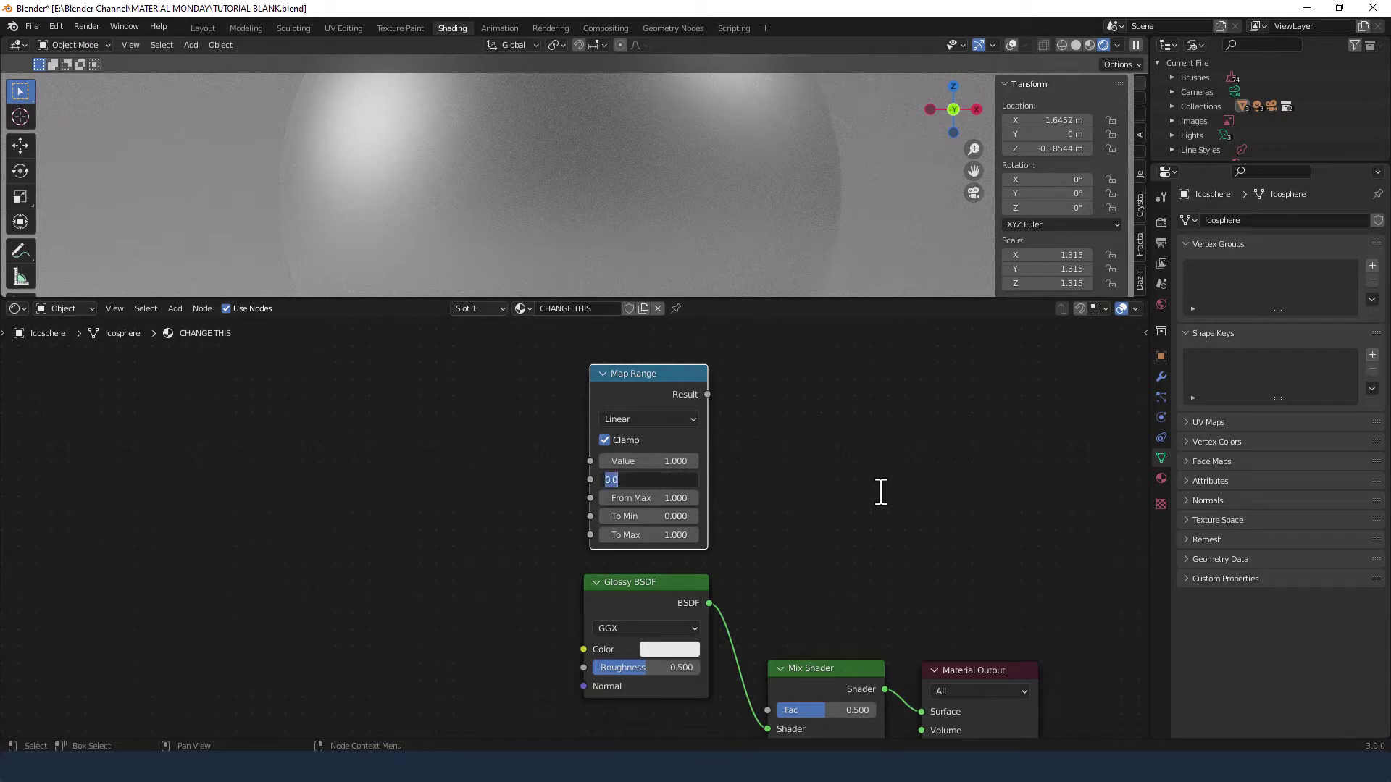
type(".")
type("01")
key("Return")
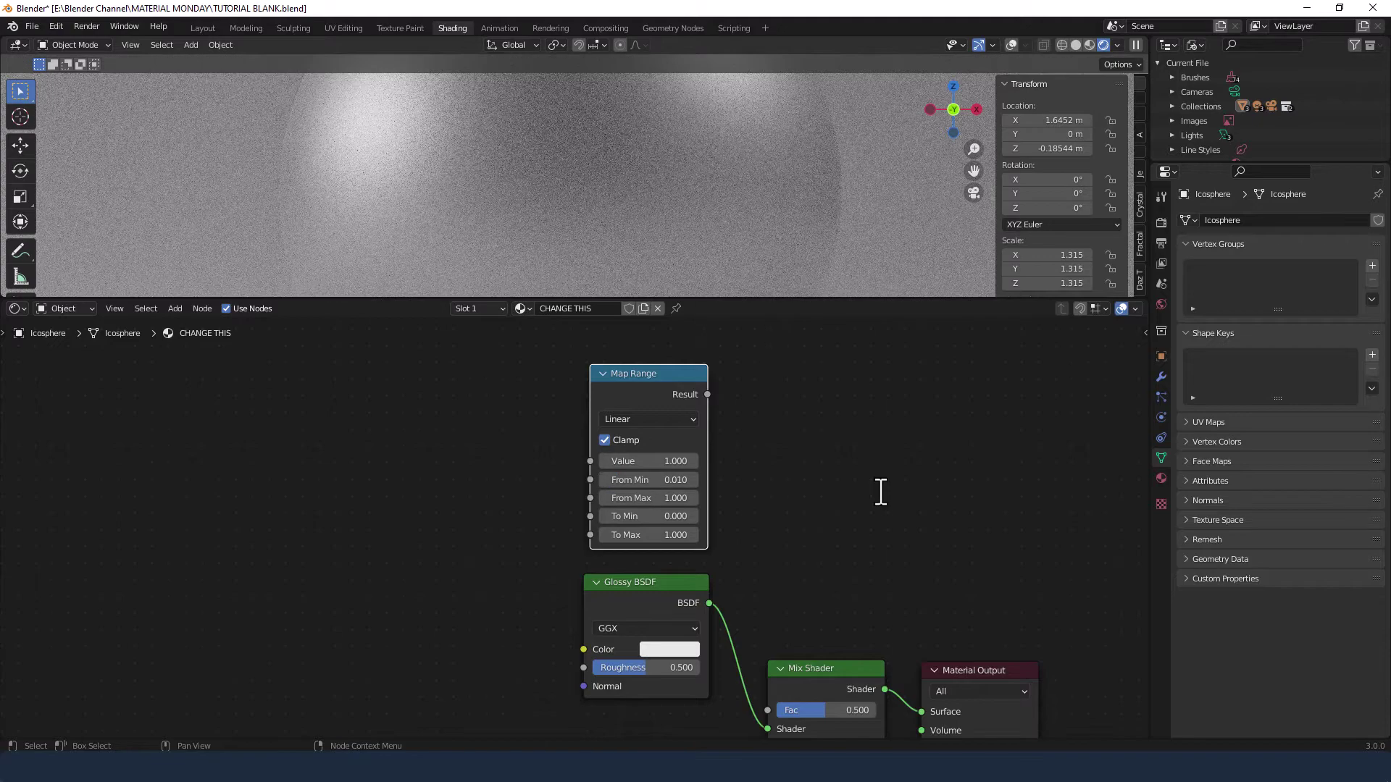
left_click(649, 498)
type(".")
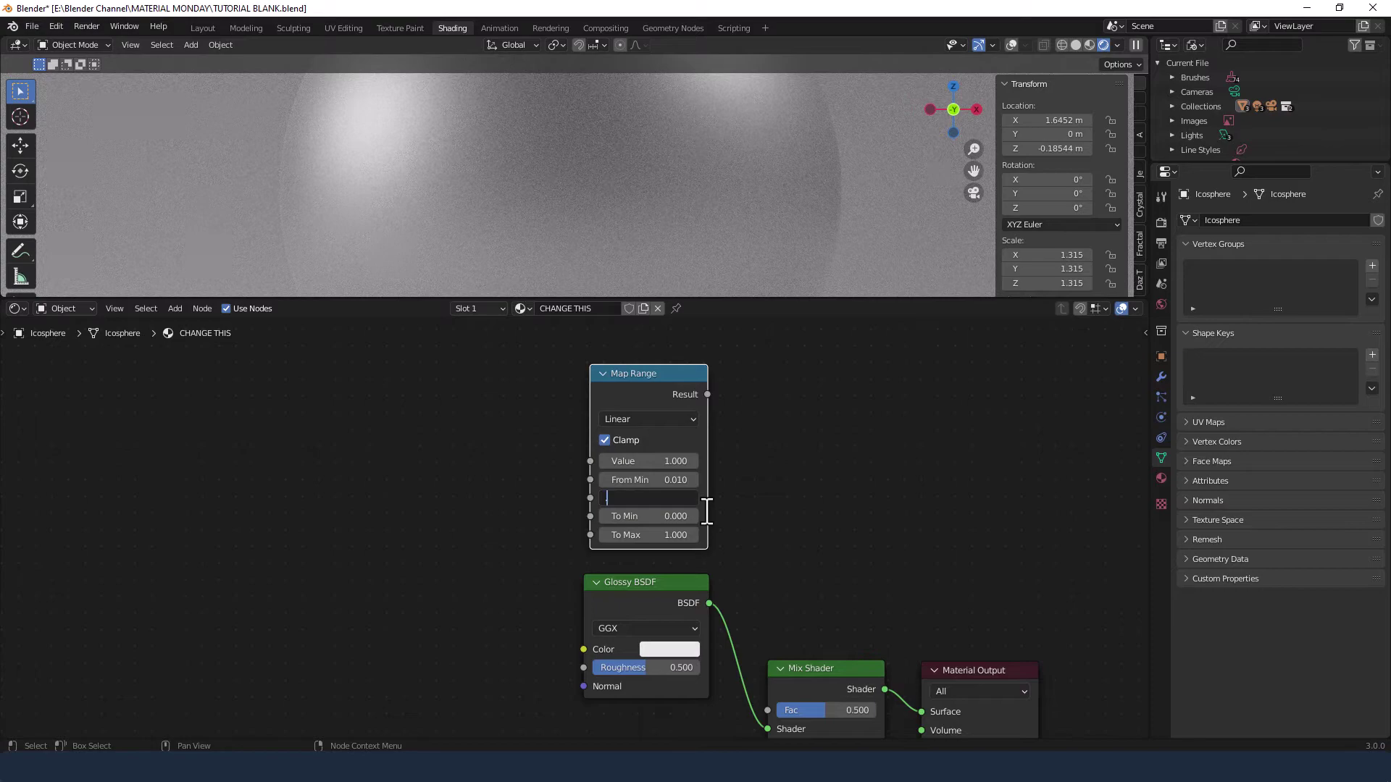
type("99")
key("Return")
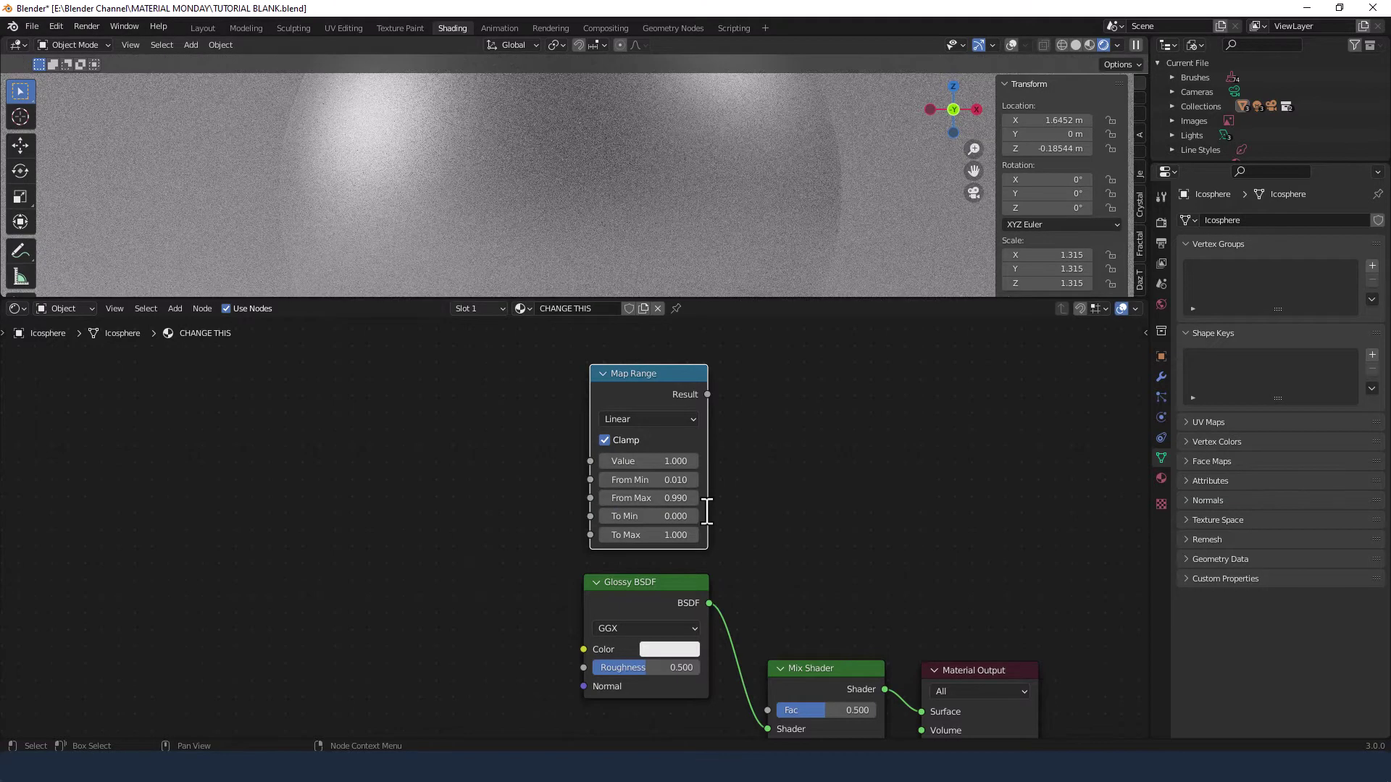
left_click(683, 517)
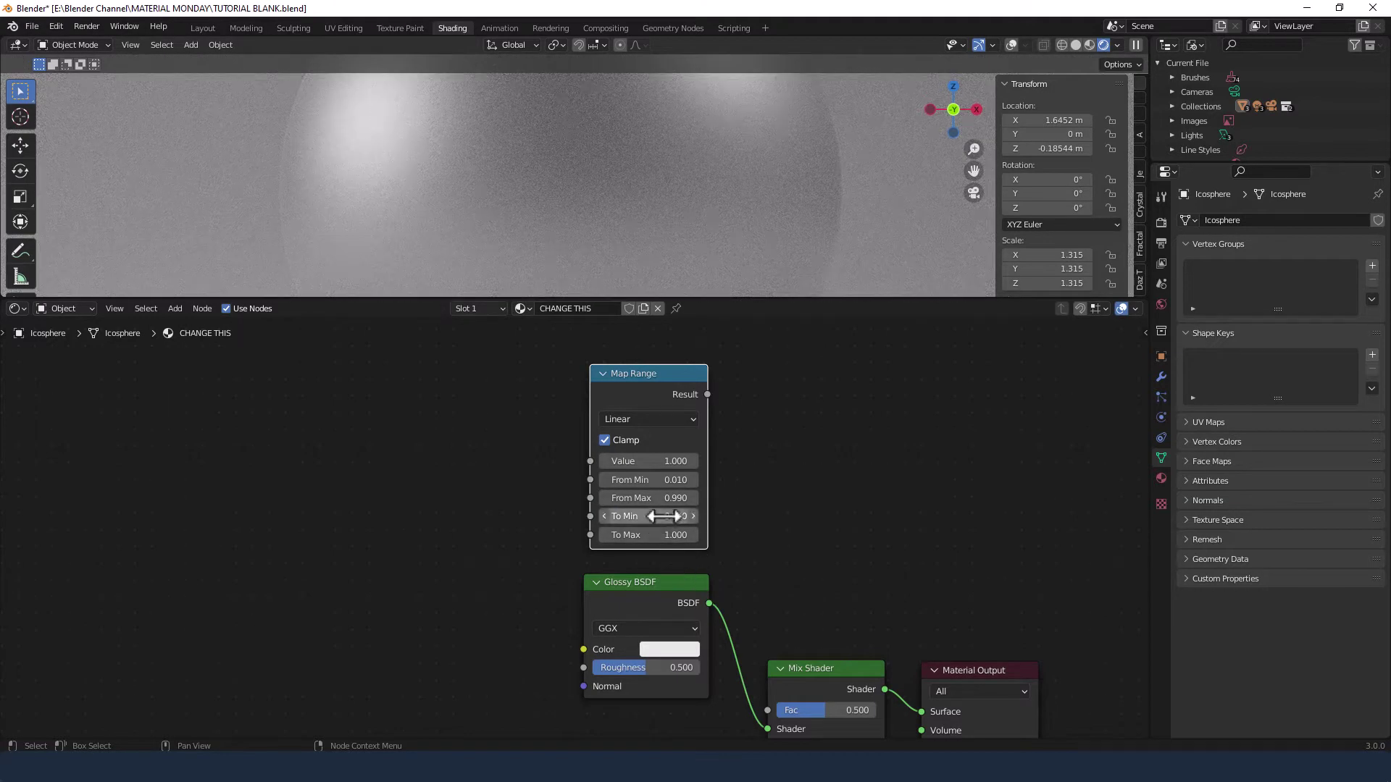
type(".01")
key("Return")
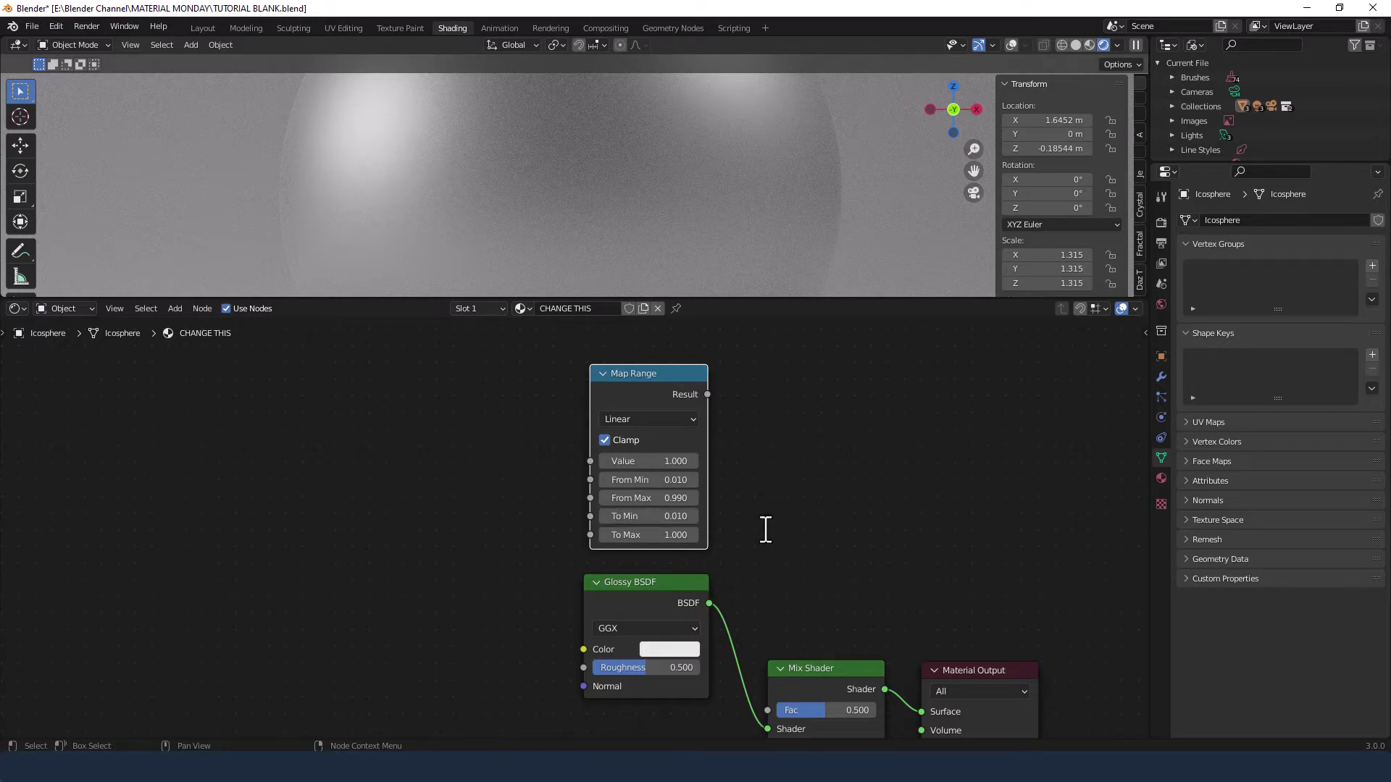
left_click(664, 534)
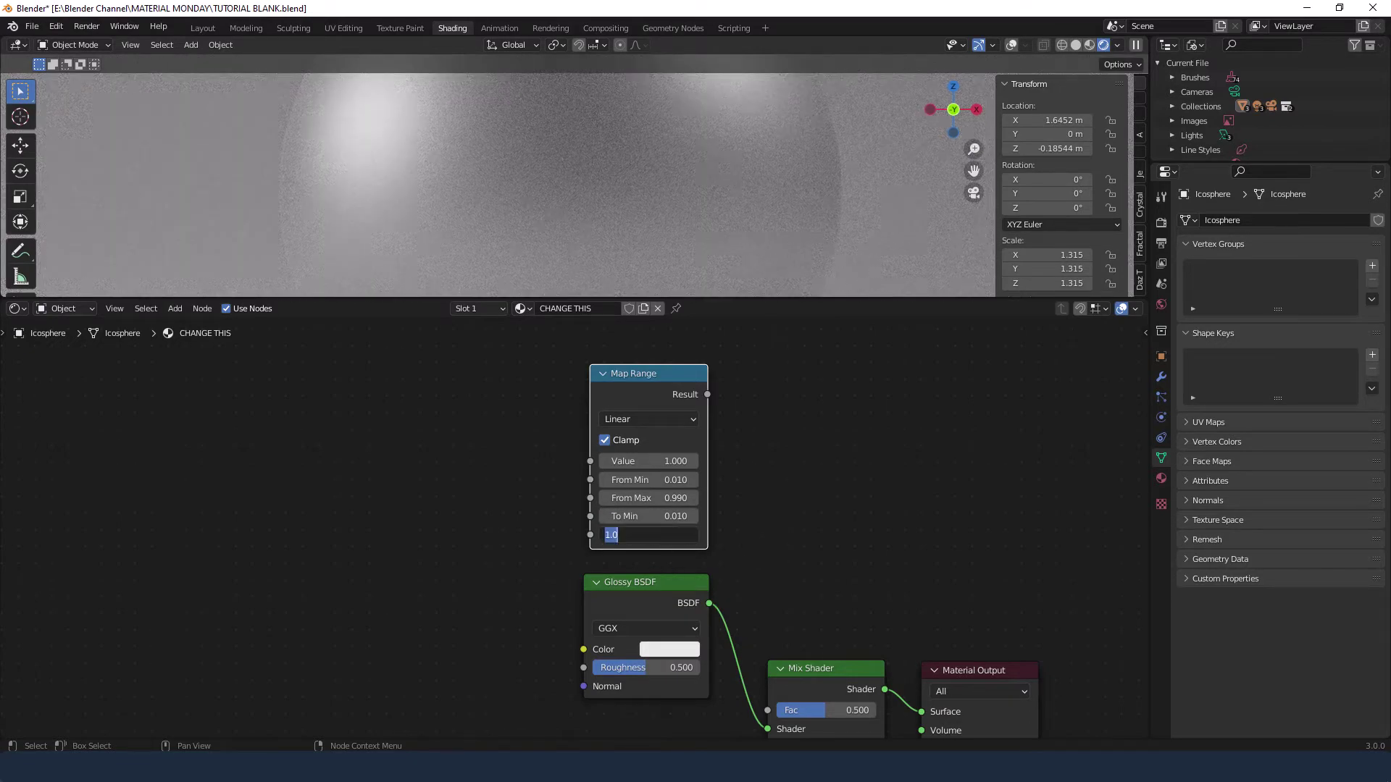
key("BackSpace")
type(".2")
key("shift+Tab")
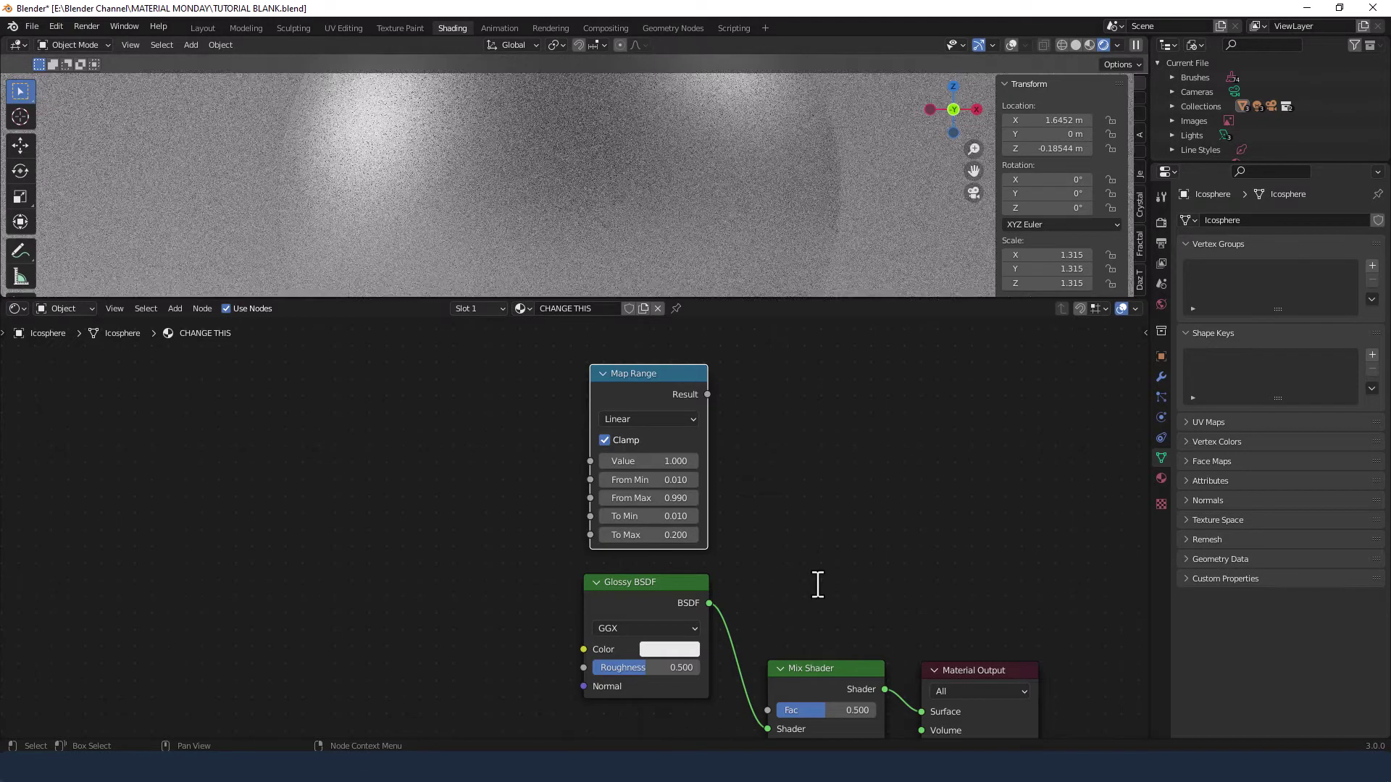
type(".1")
key("Return")
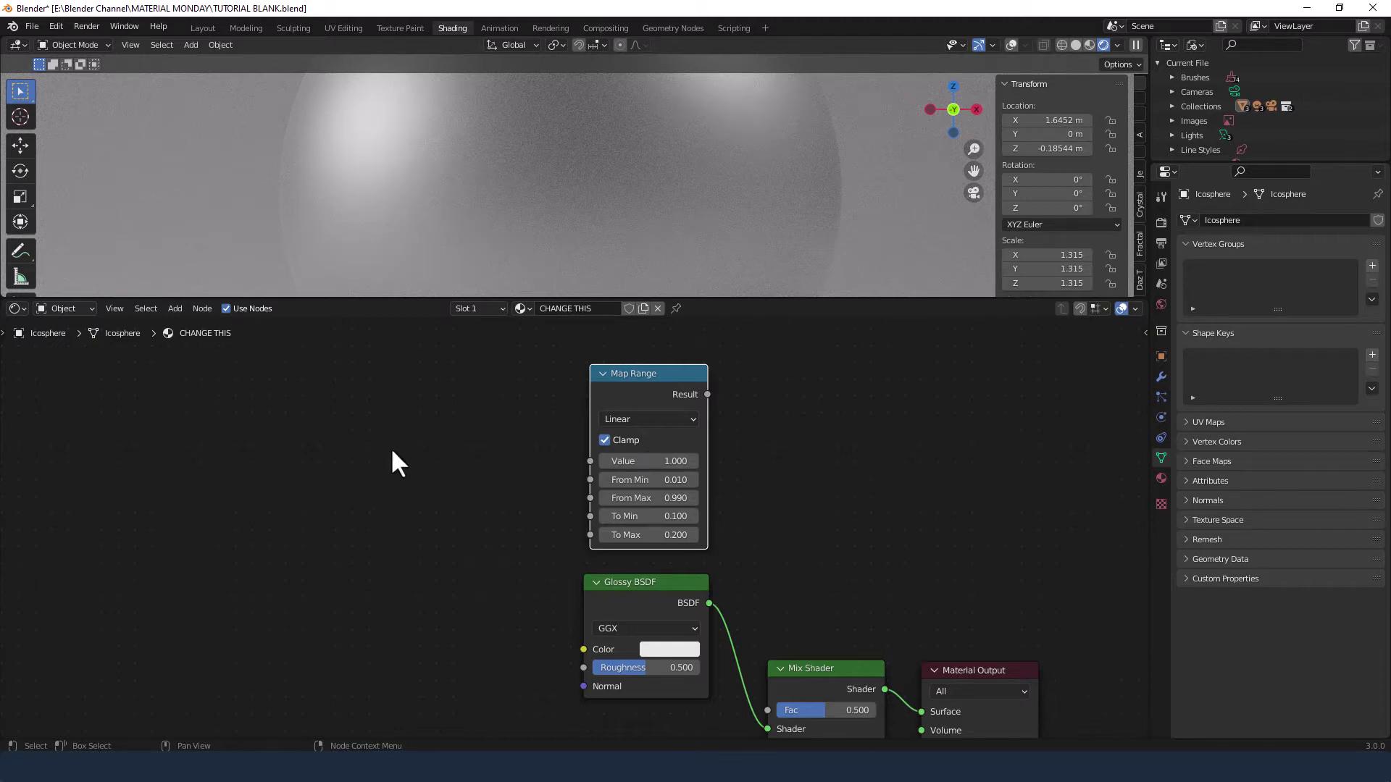
Add a Voronoi Texture left of Map Range and link its Distance to Map Range Value
key("shift+a")
type("vo")
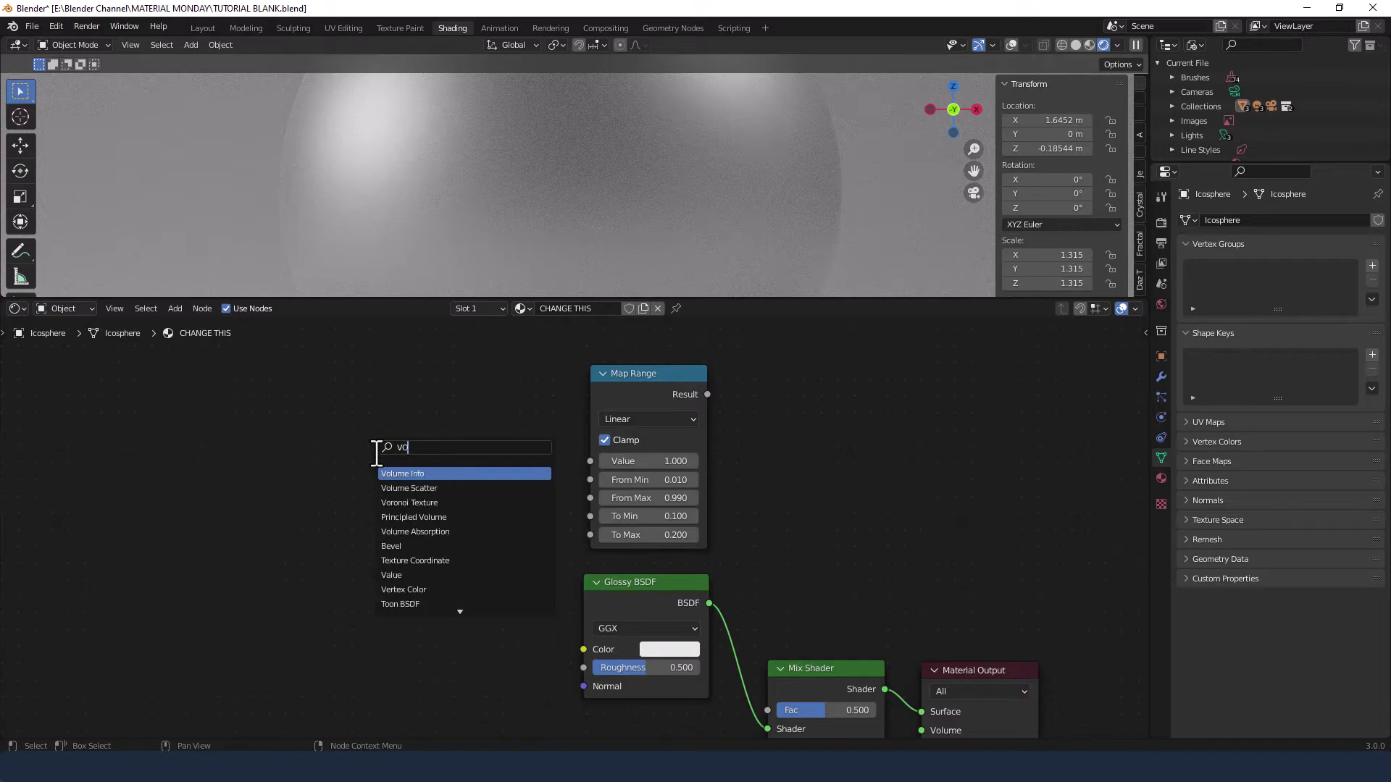
type("r")
key("Return")
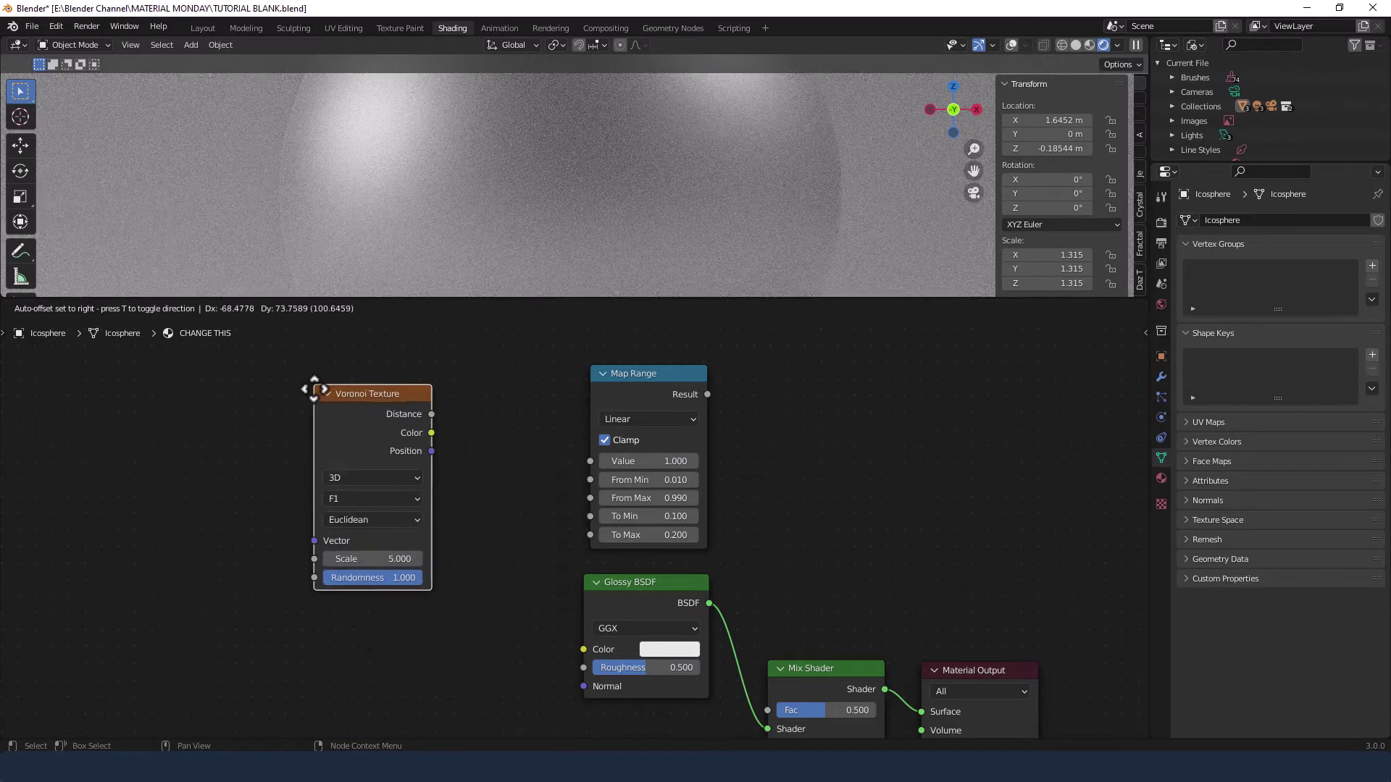
left_click(221, 369)
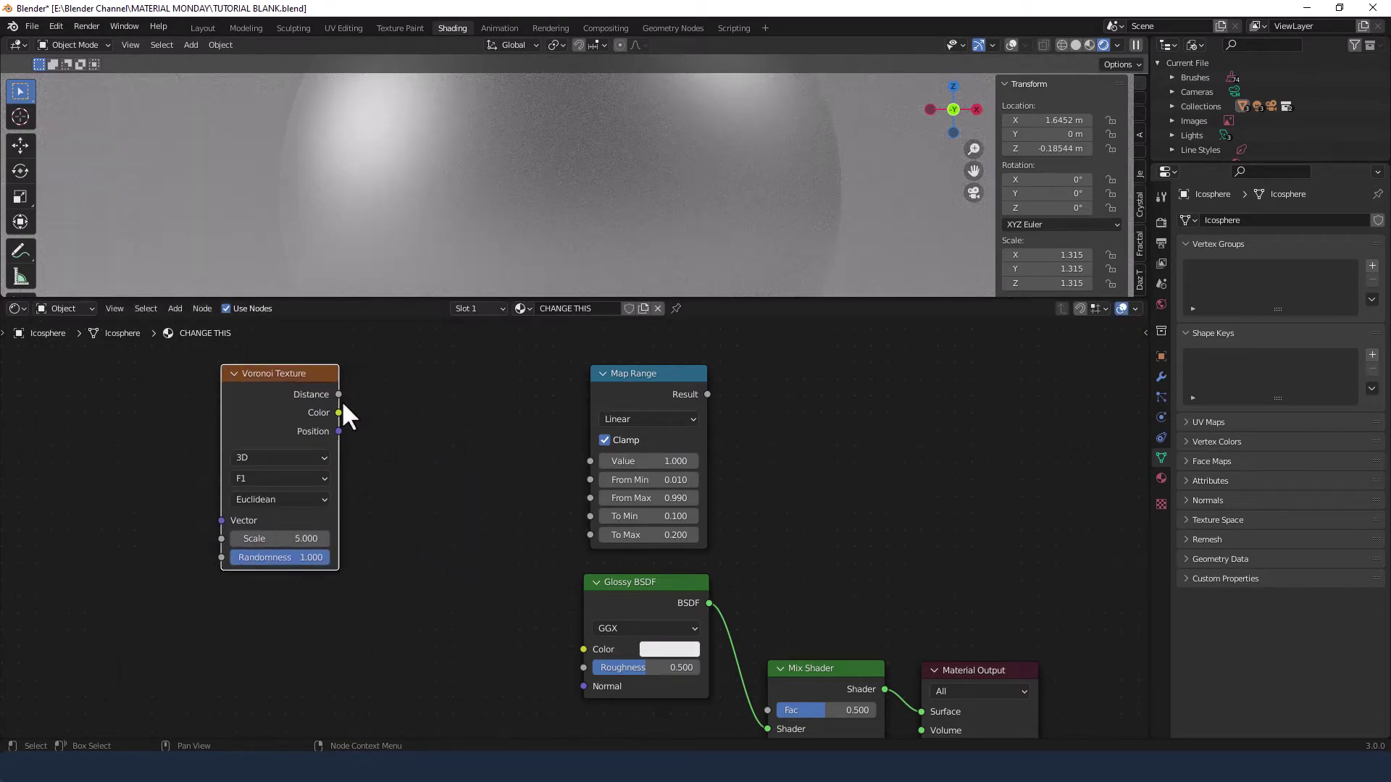
left_click_drag(338, 394, 587, 461)
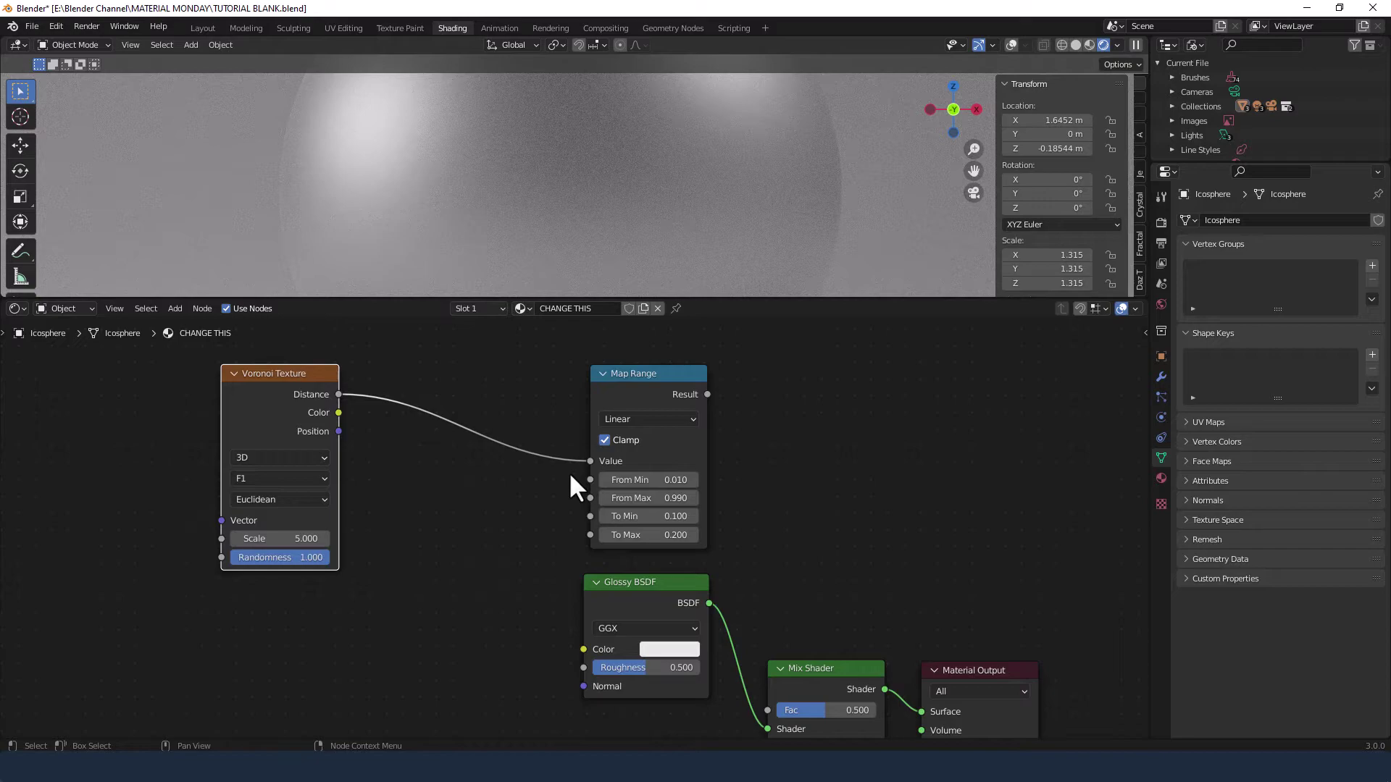
Set Voronoi Scale to 150 and drive it with Object coordinates through a Mapping node
double_click(299, 538)
type("150")
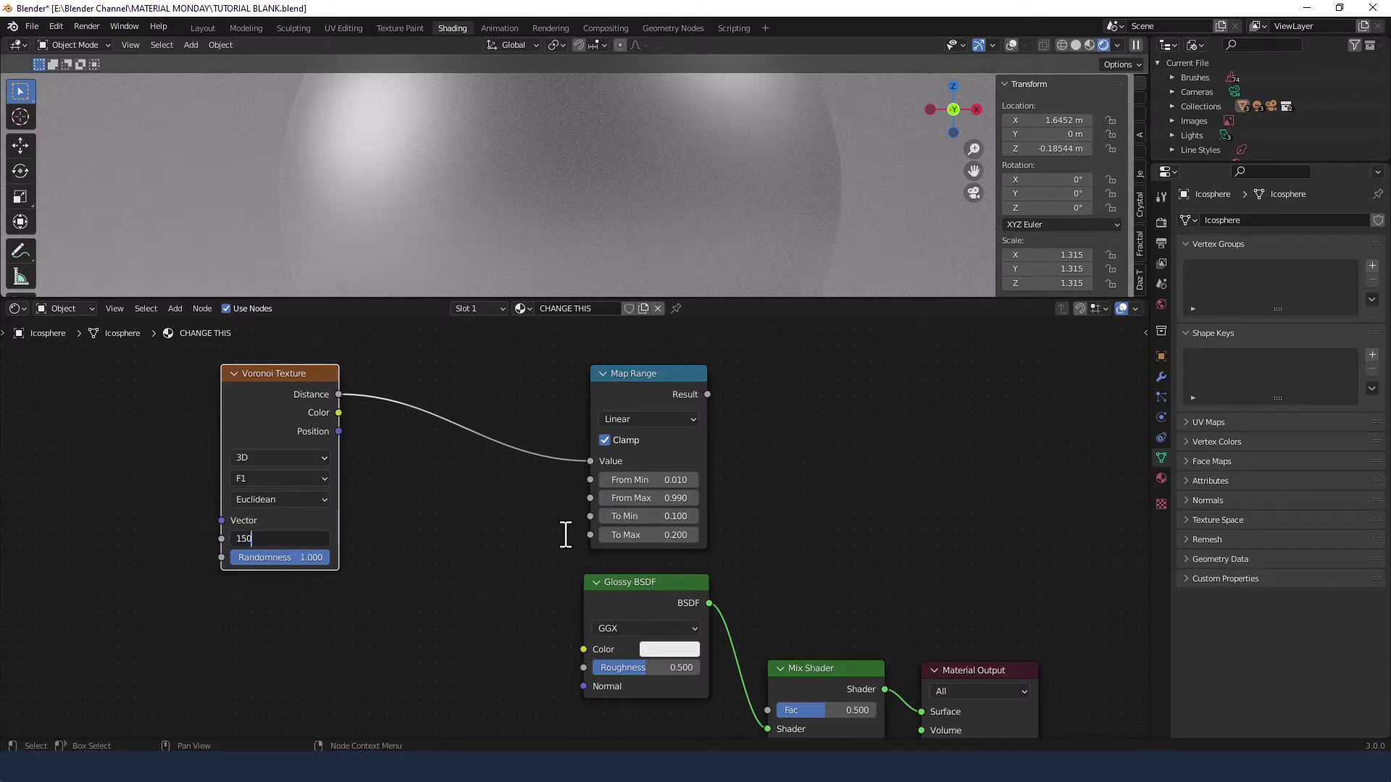
key("Return")
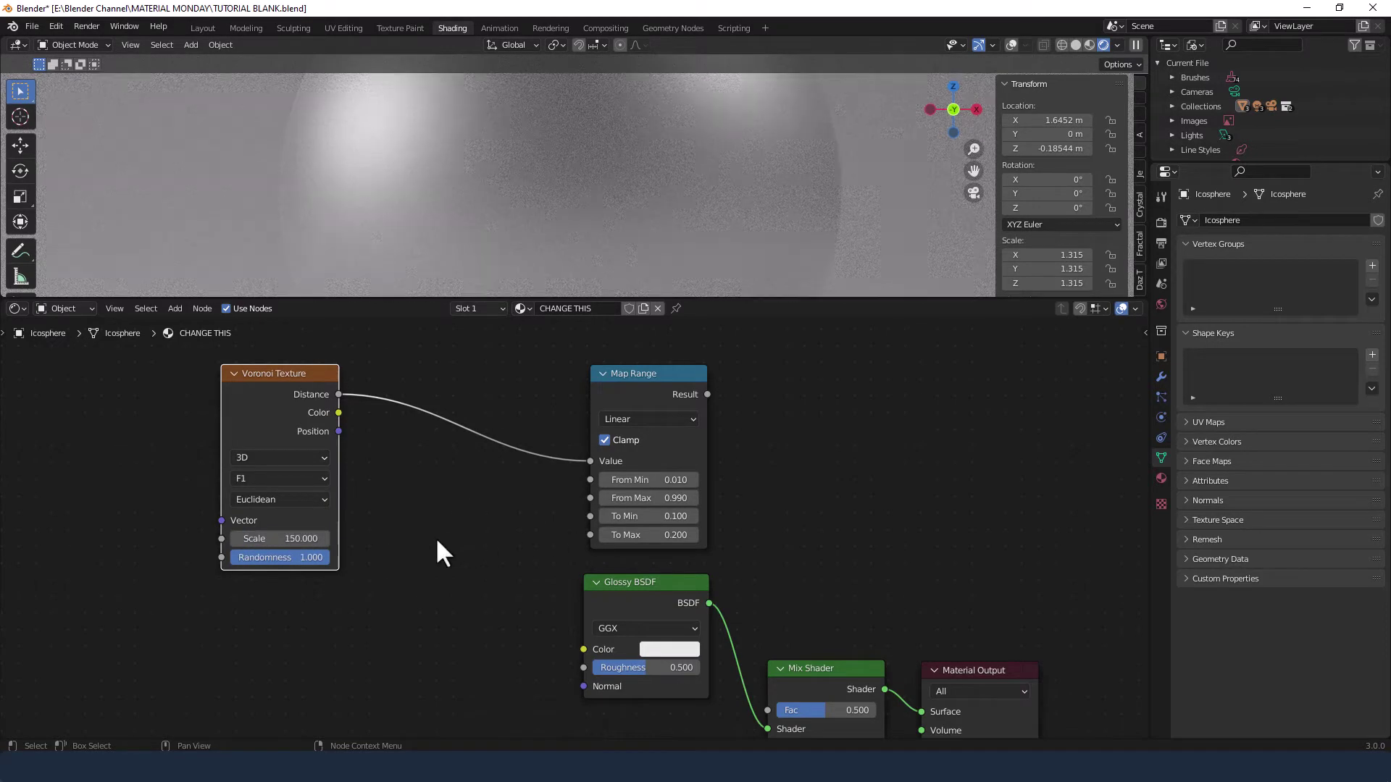
scroll(436, 537, "down", 3)
middle_click_drag(448, 531, 629, 457)
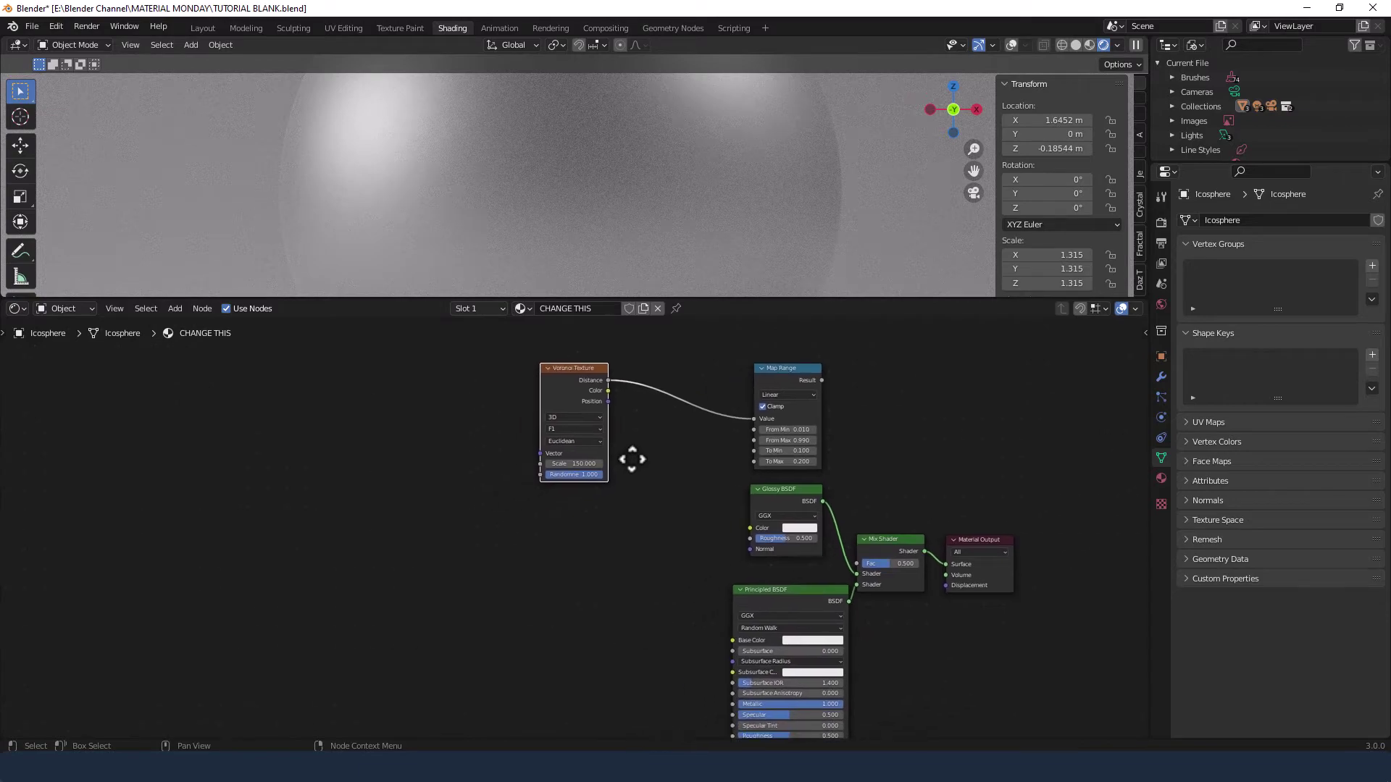
key("ctrl+t")
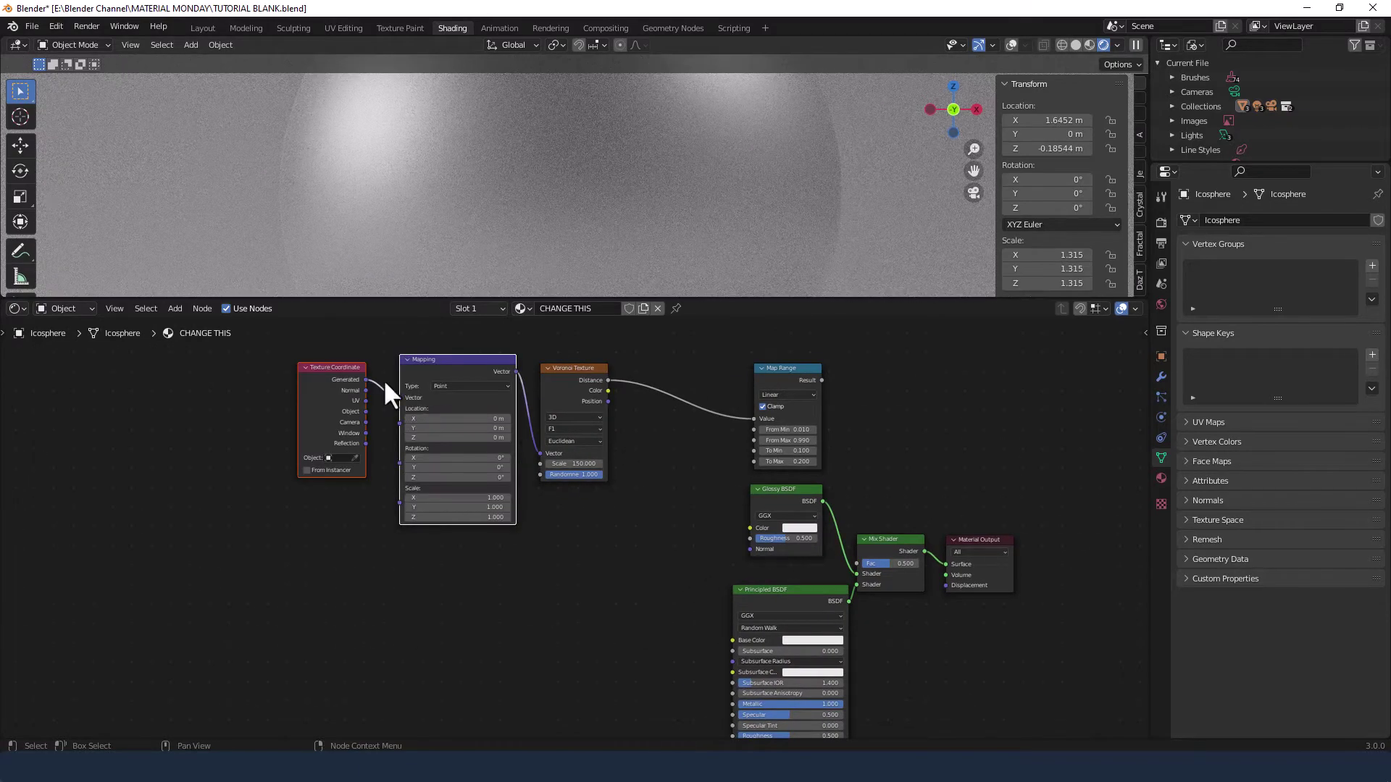
mouse_move(458, 365)
left_mouse_down()
mouse_move(369, 459)
mouse_move(344, 520)
left_mouse_up()
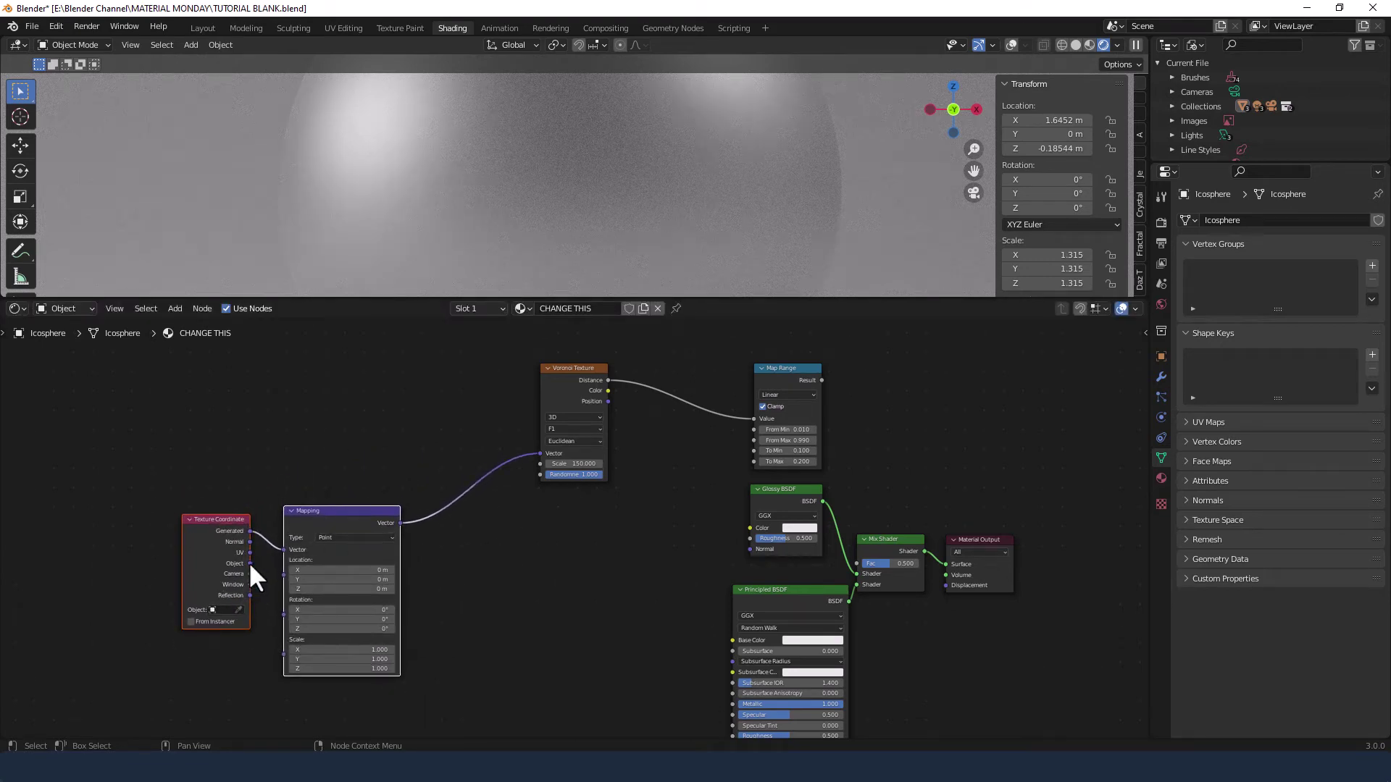
left_click_drag(250, 562, 283, 550)
Set the Glossy BSDF Roughness to 0.01
middle_click_drag(640, 561, 470, 549)
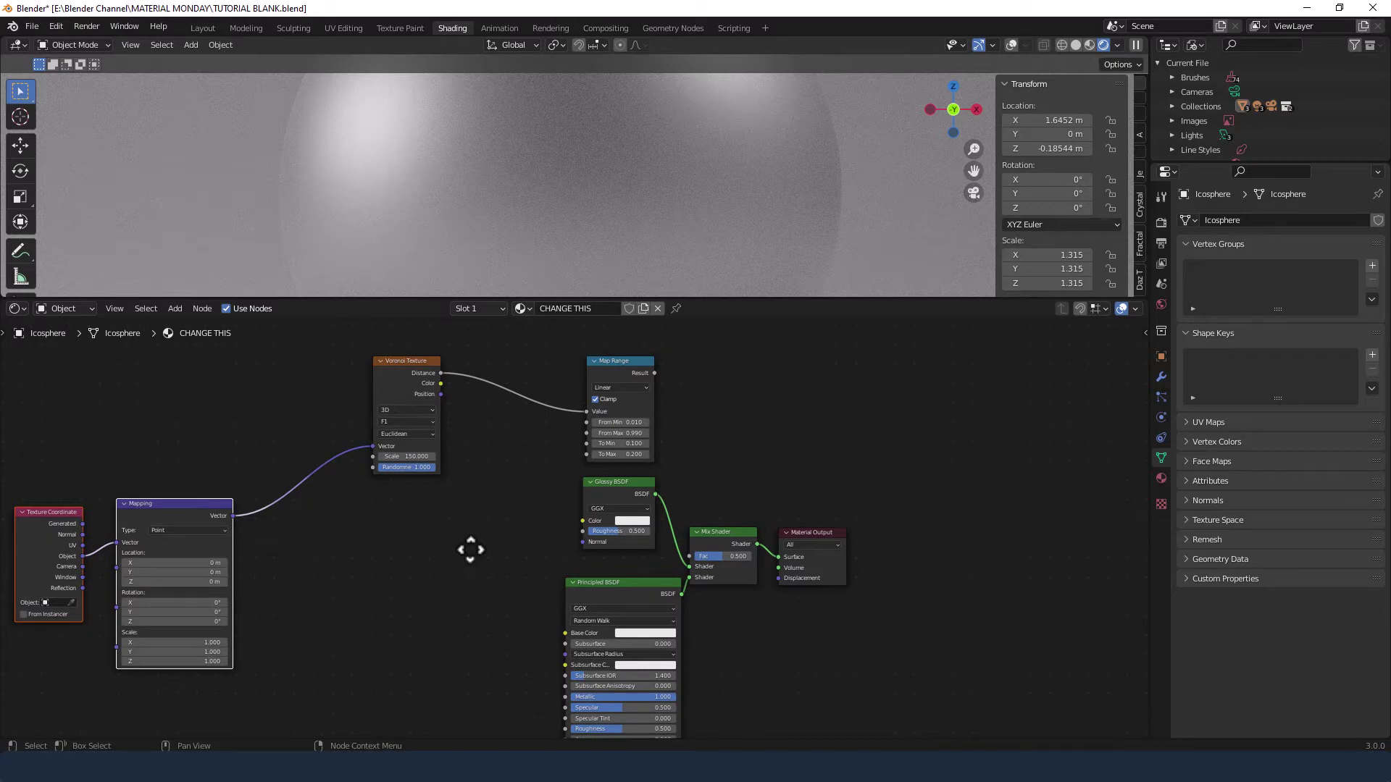
scroll(630, 536, "up", 3)
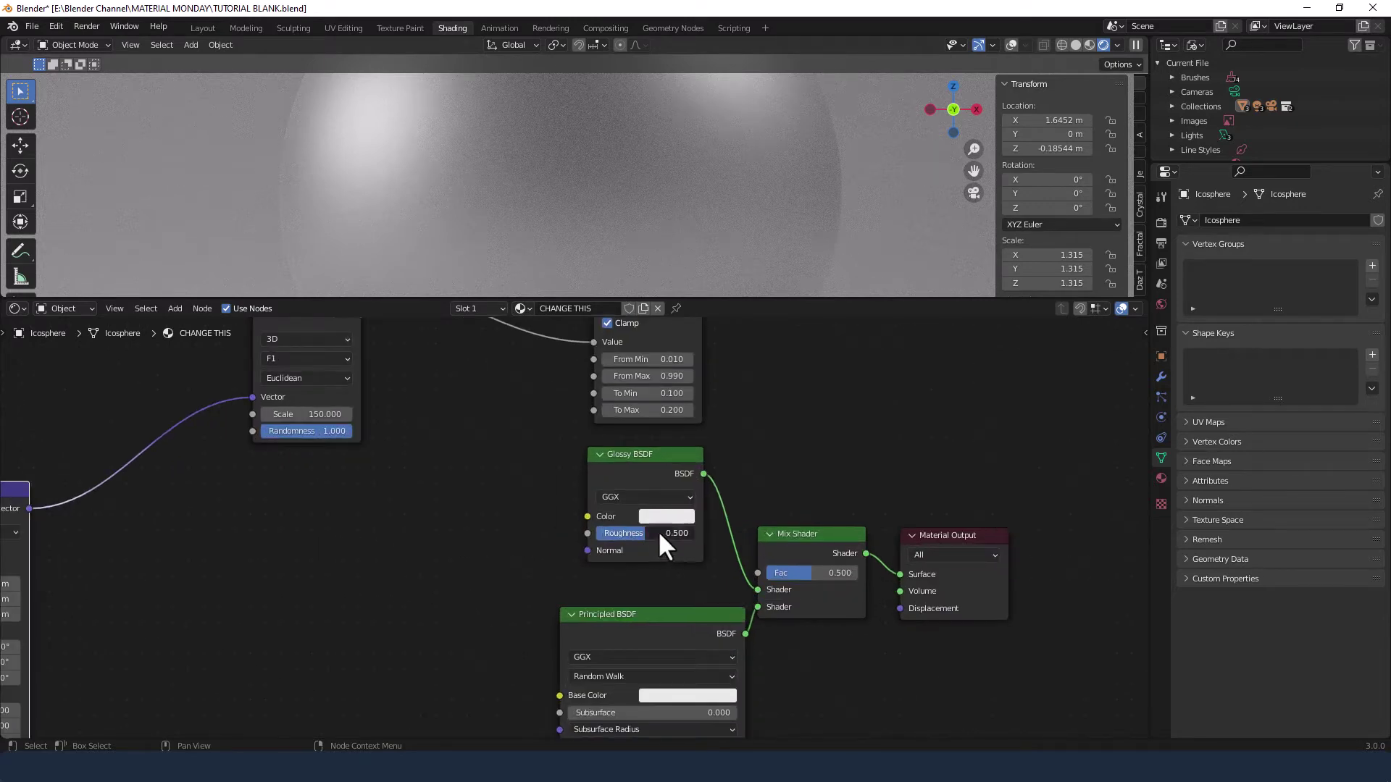
left_click(658, 533)
type(".")
type("01")
key("Return")
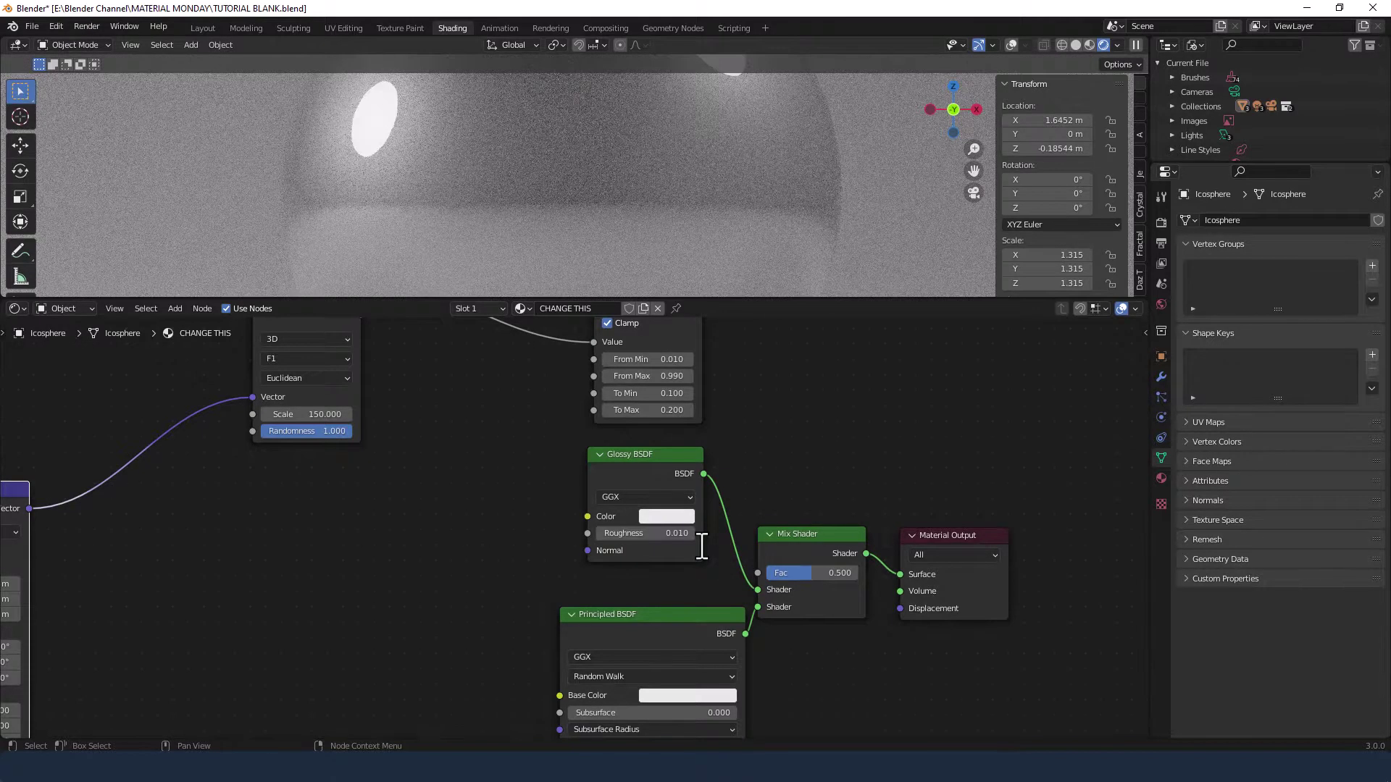
scroll(642, 531, "down", 1)
scroll(630, 537, "down", 2)
Add a Normal Map fed by Voronoi Color, outputting to the Glossy BSDF Normal
middle_click_drag(512, 486, 560, 503)
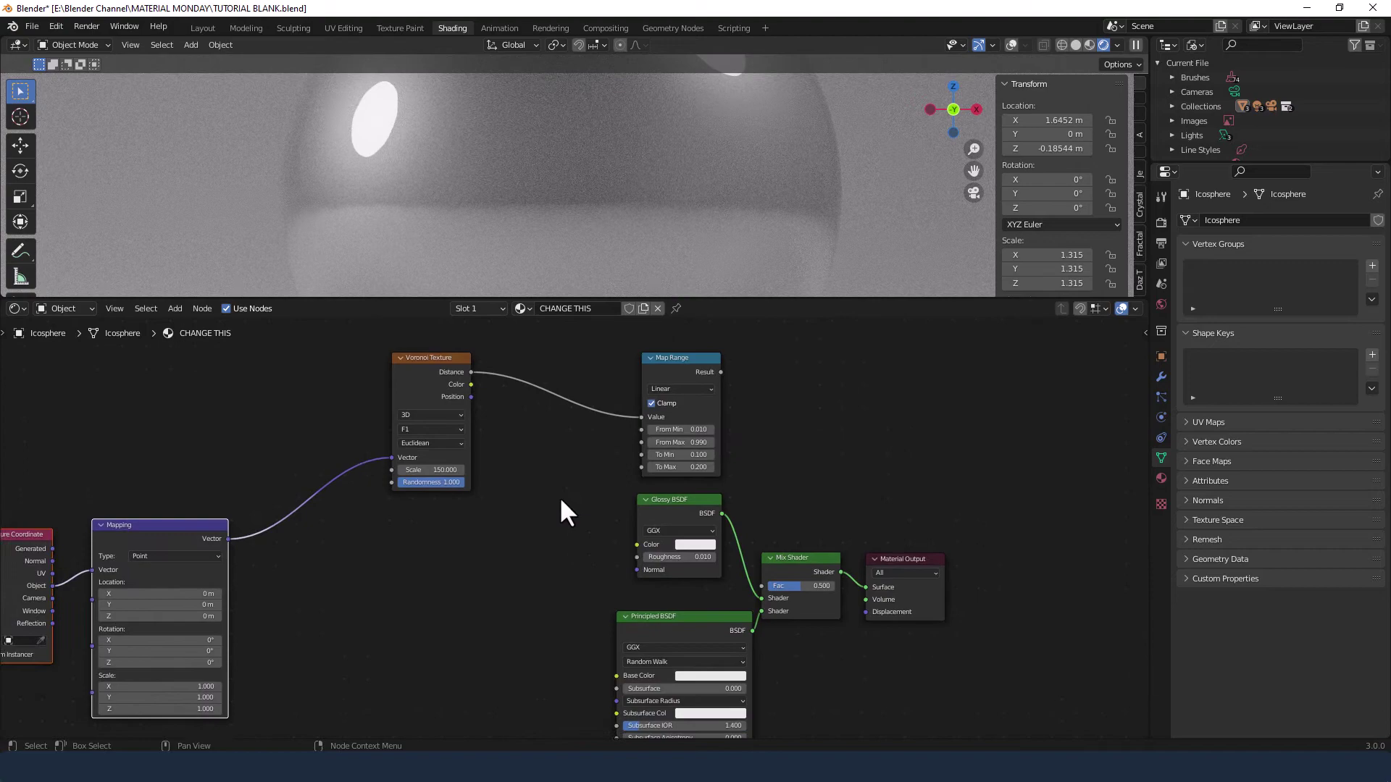
key("shift+a")
left_click(551, 486)
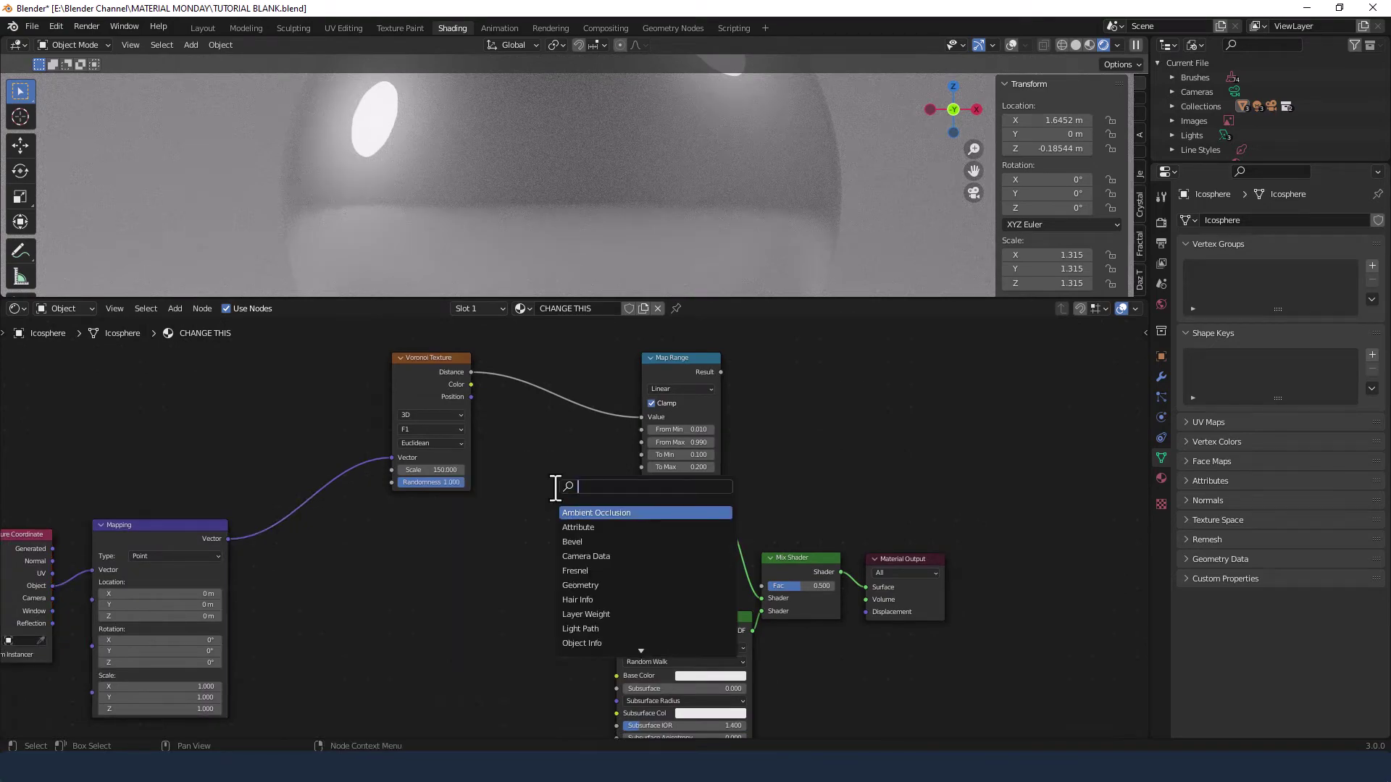
type("NORM")
key("Return")
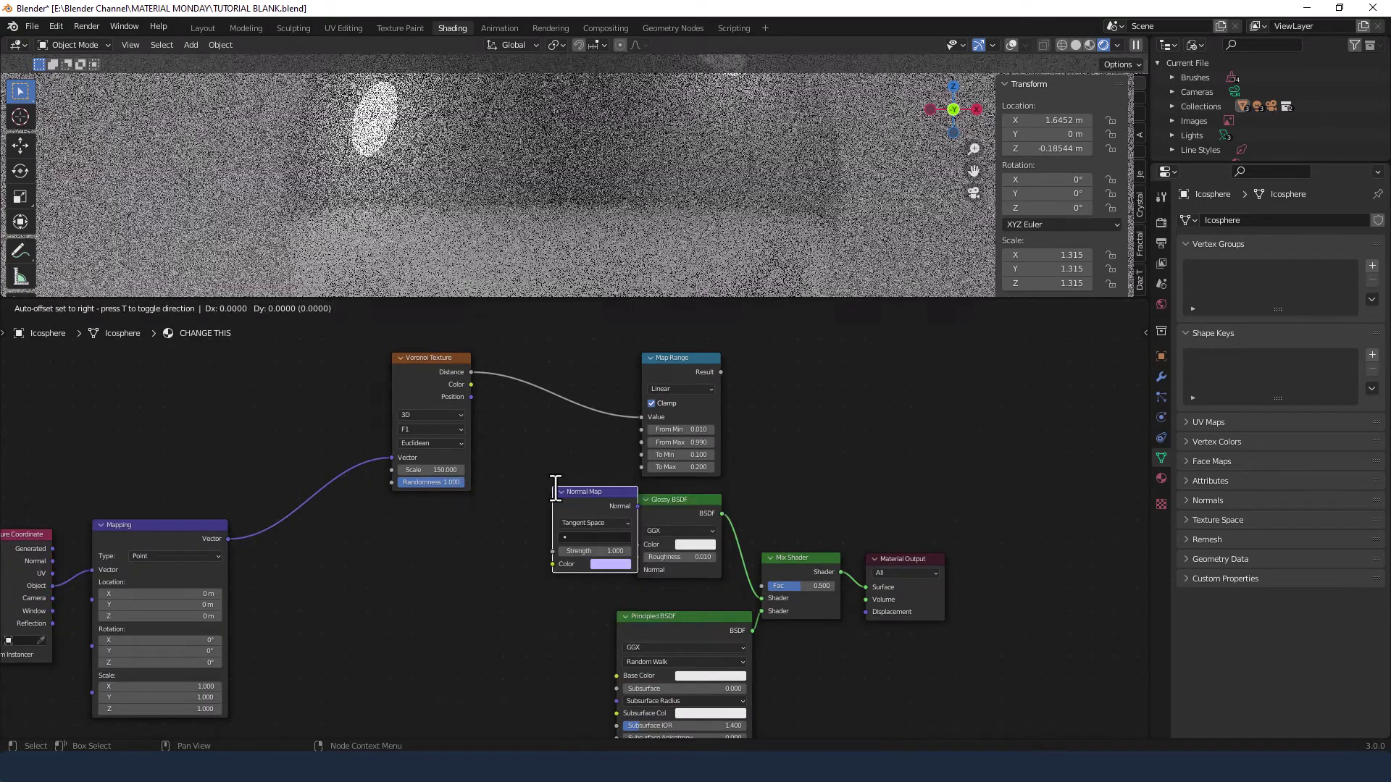
left_click(512, 438)
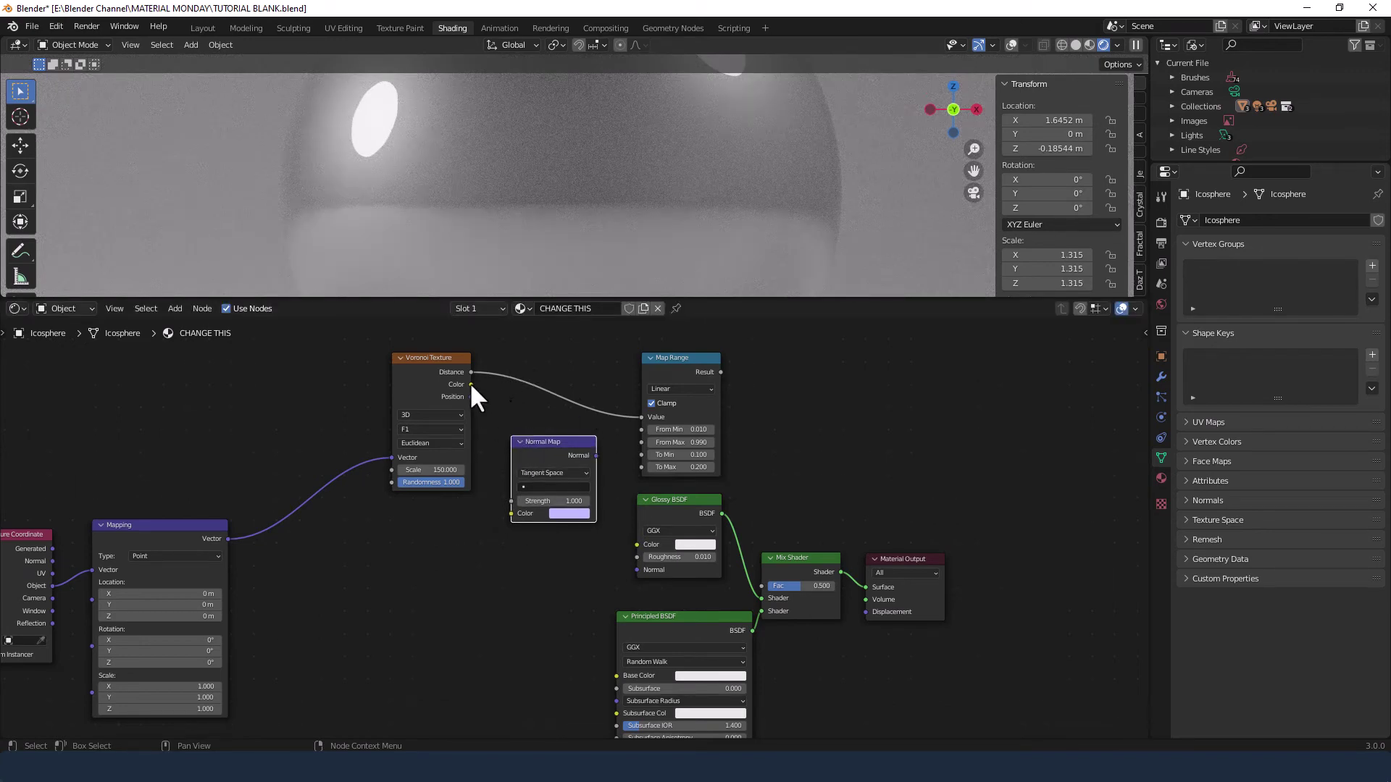
left_click_drag(470, 384, 508, 516)
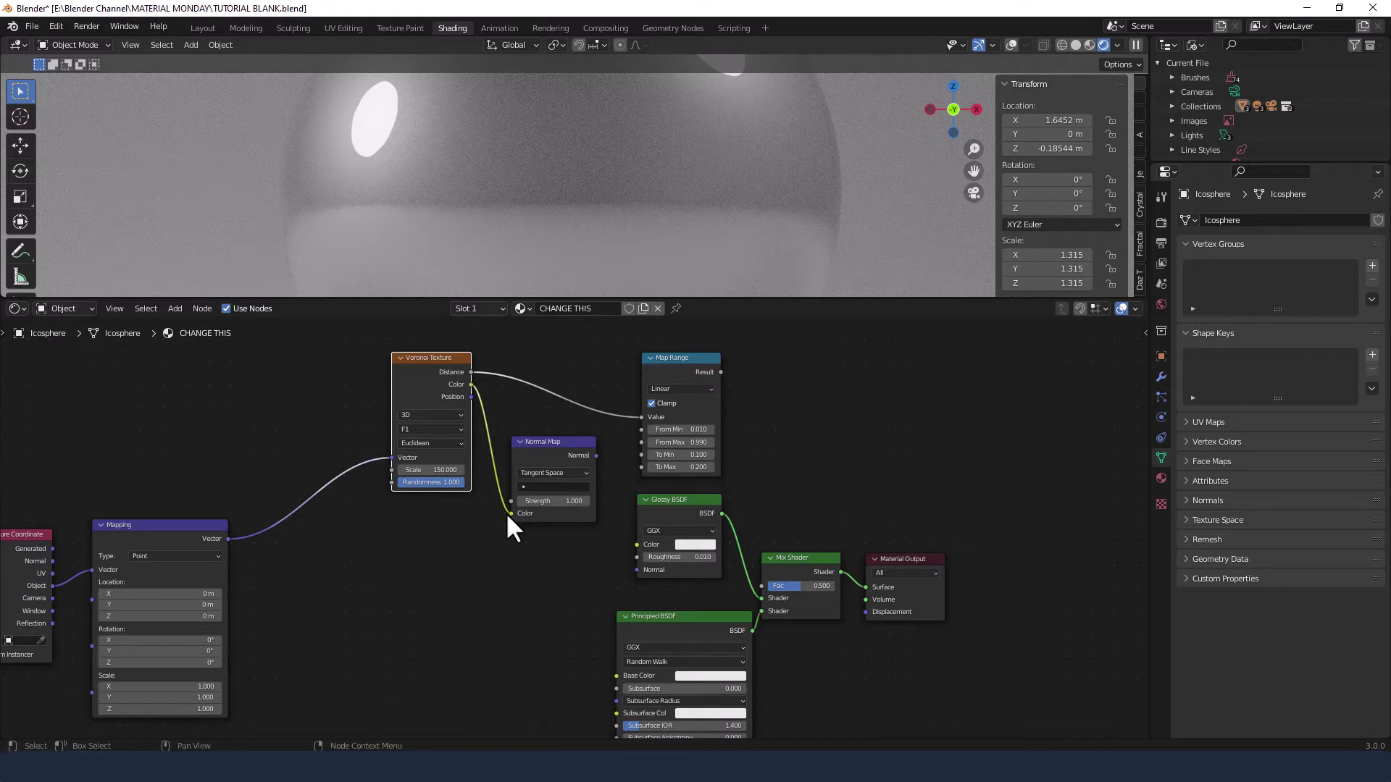
left_click(594, 453)
left_click_drag(595, 456, 637, 570)
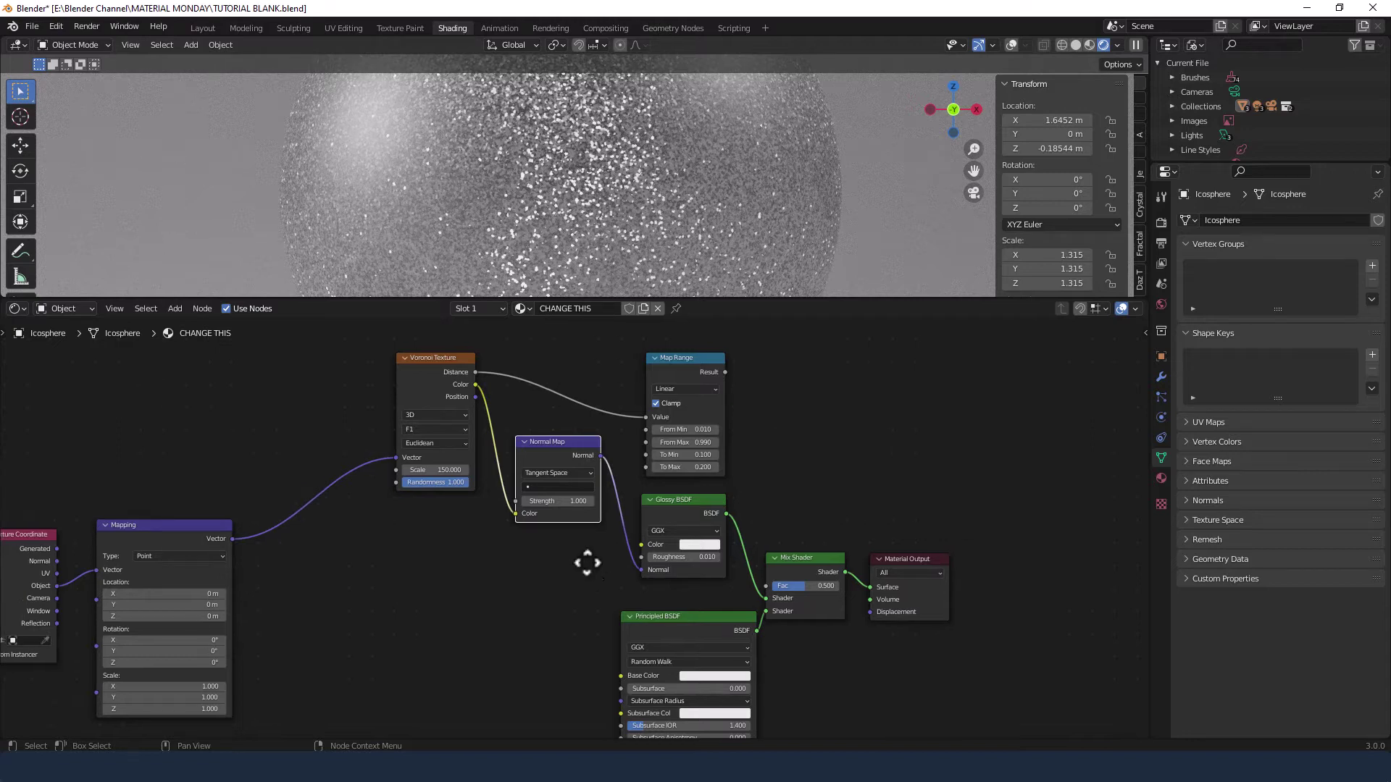
mouse_move(587, 560)
middle_mouse_down()
mouse_move(714, 552)
mouse_move(630, 544)
mouse_move(639, 536)
middle_mouse_up()
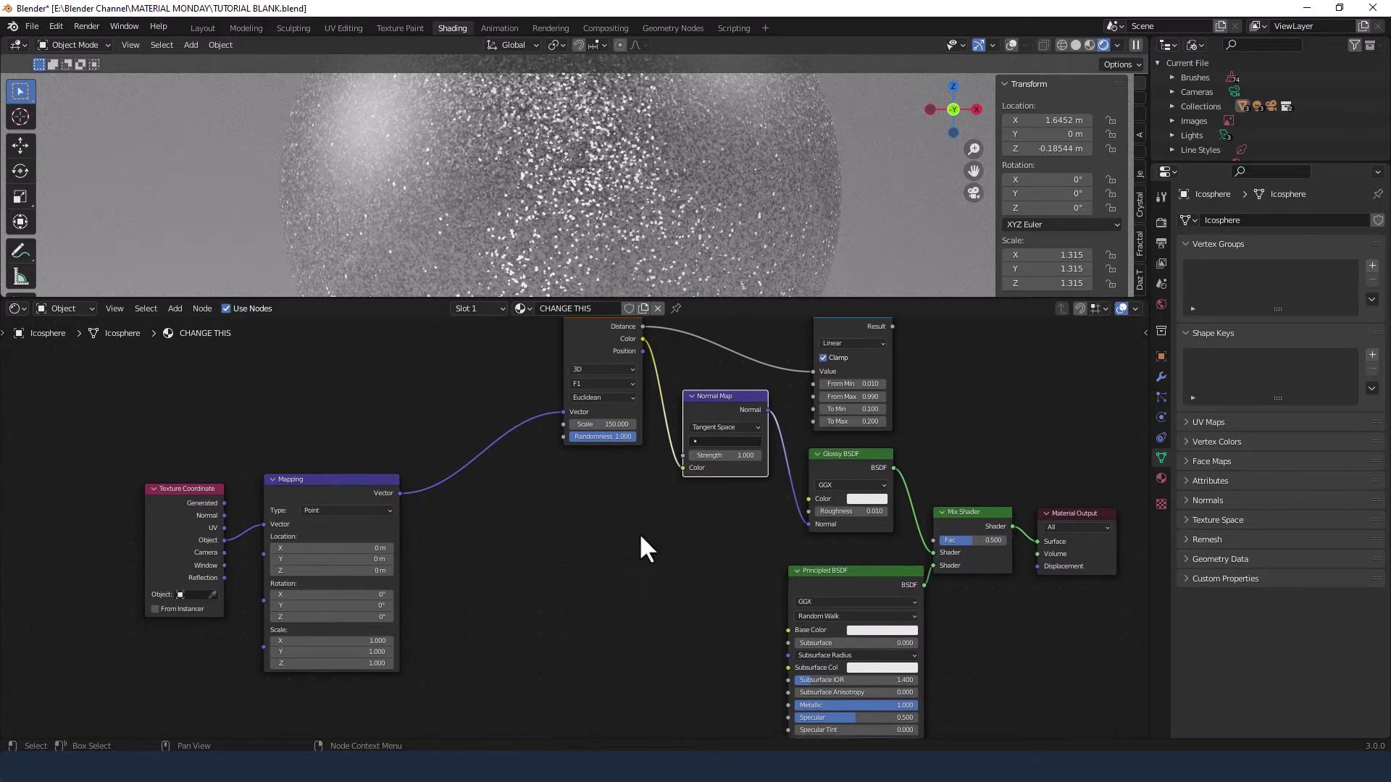
Add a Bright/Contrast node feeding the Glossy BSDF Color
key("shift+a")
left_click(596, 560)
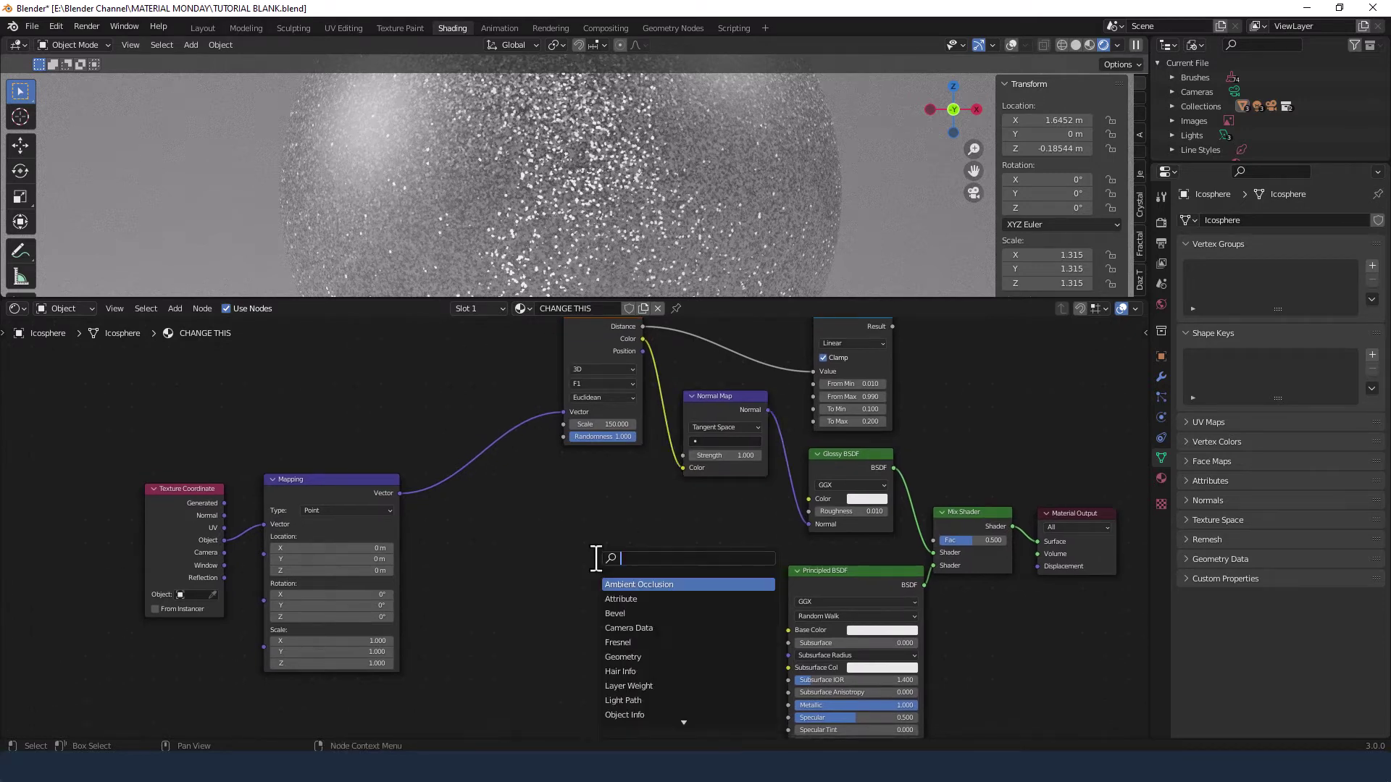
type("BRO")
key("Down")
key("Down")
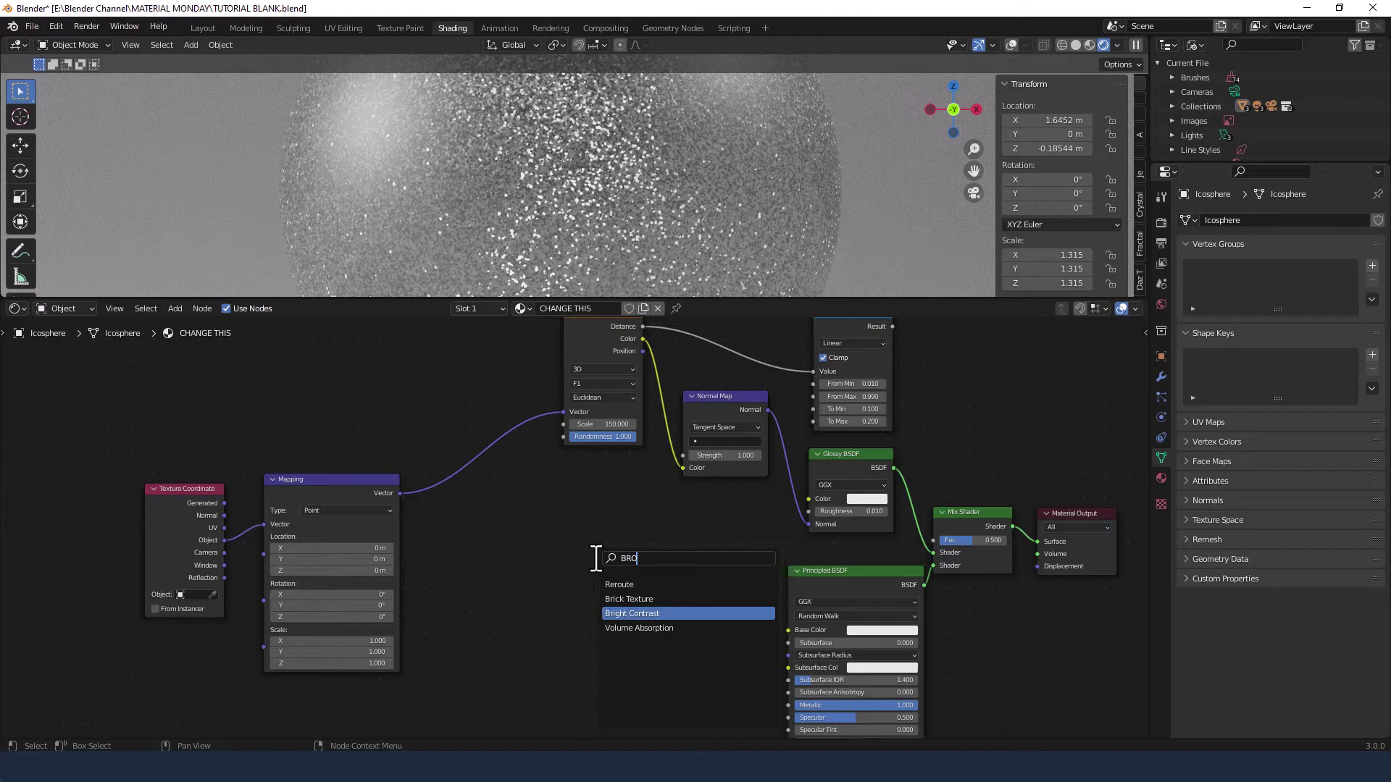
key("Return")
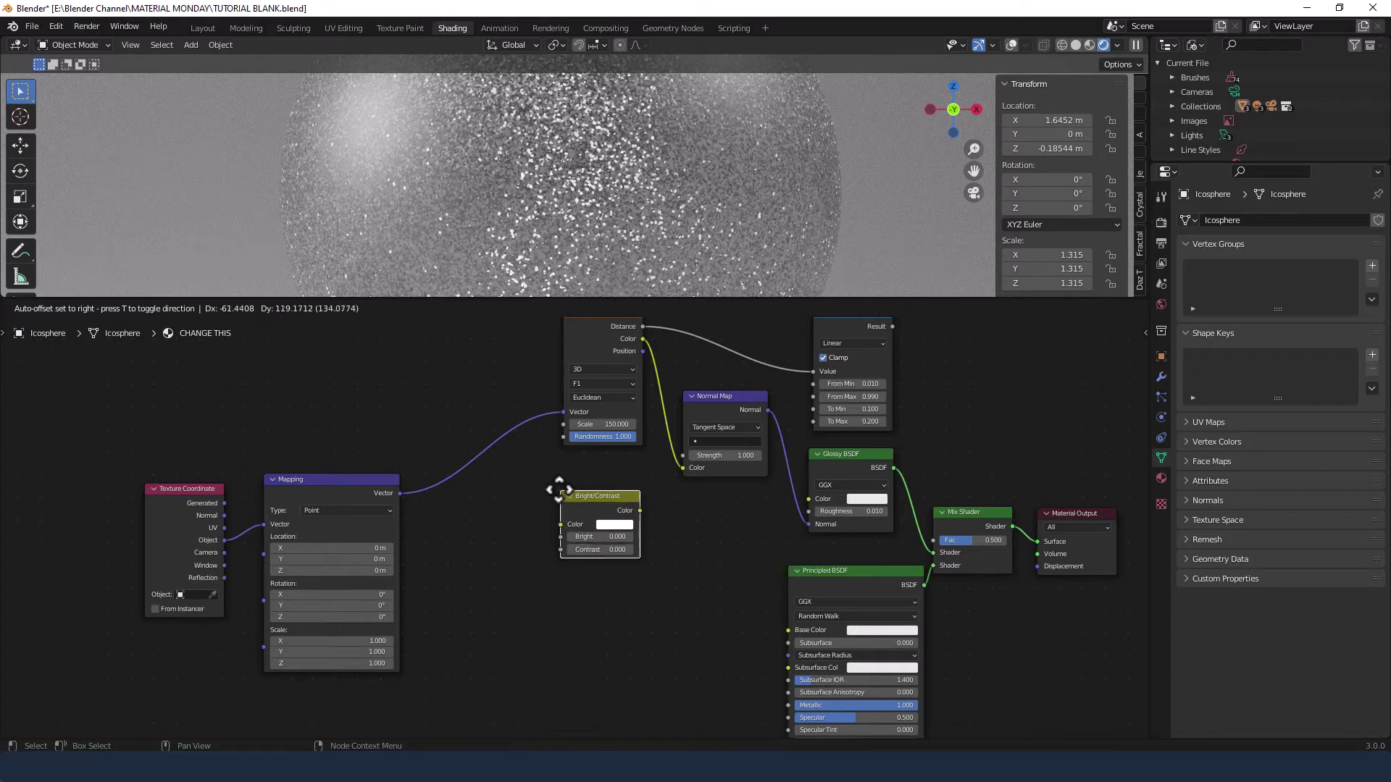
left_click(684, 507)
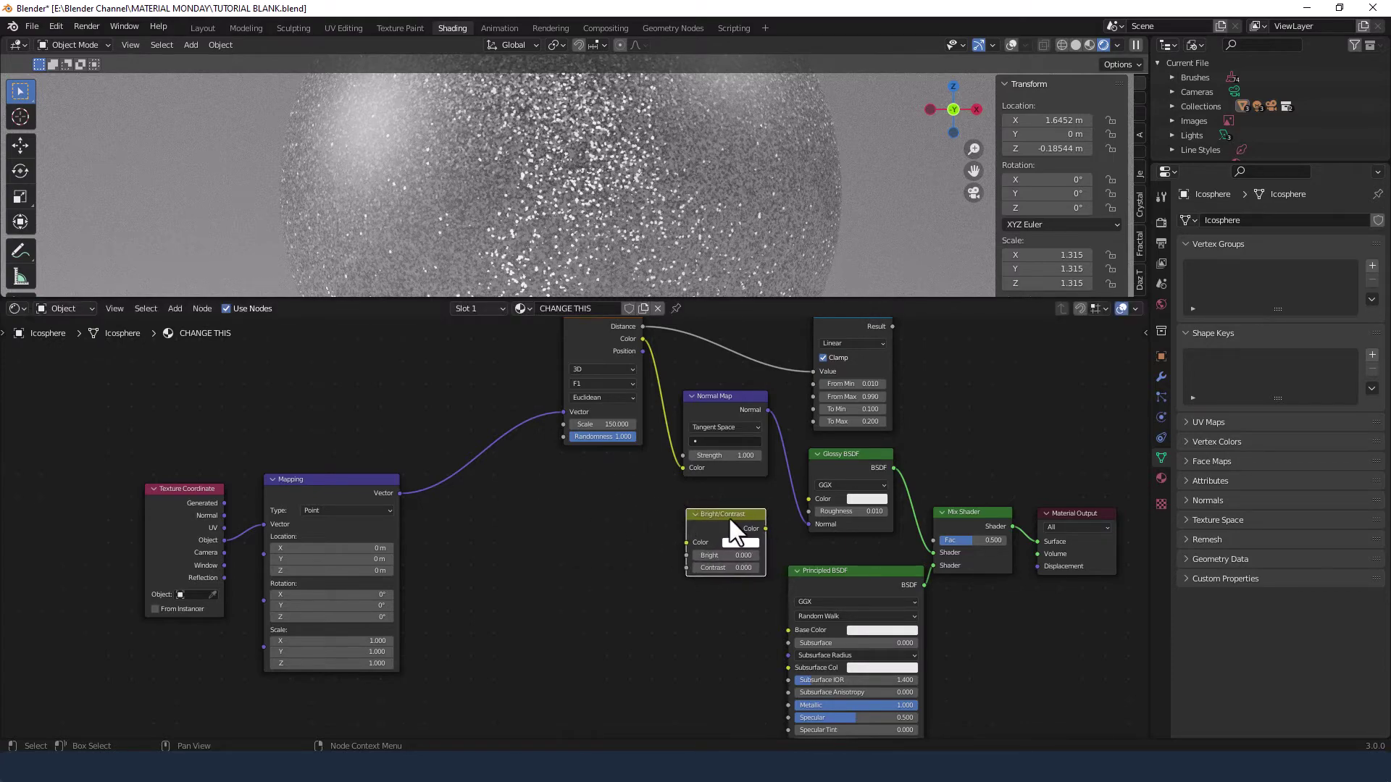
left_click_drag(765, 528, 809, 499)
Set Bright/Contrast brightness to 0.1 and contrast to 2
middle_click_drag(682, 612, 678, 547)
left_click(716, 493)
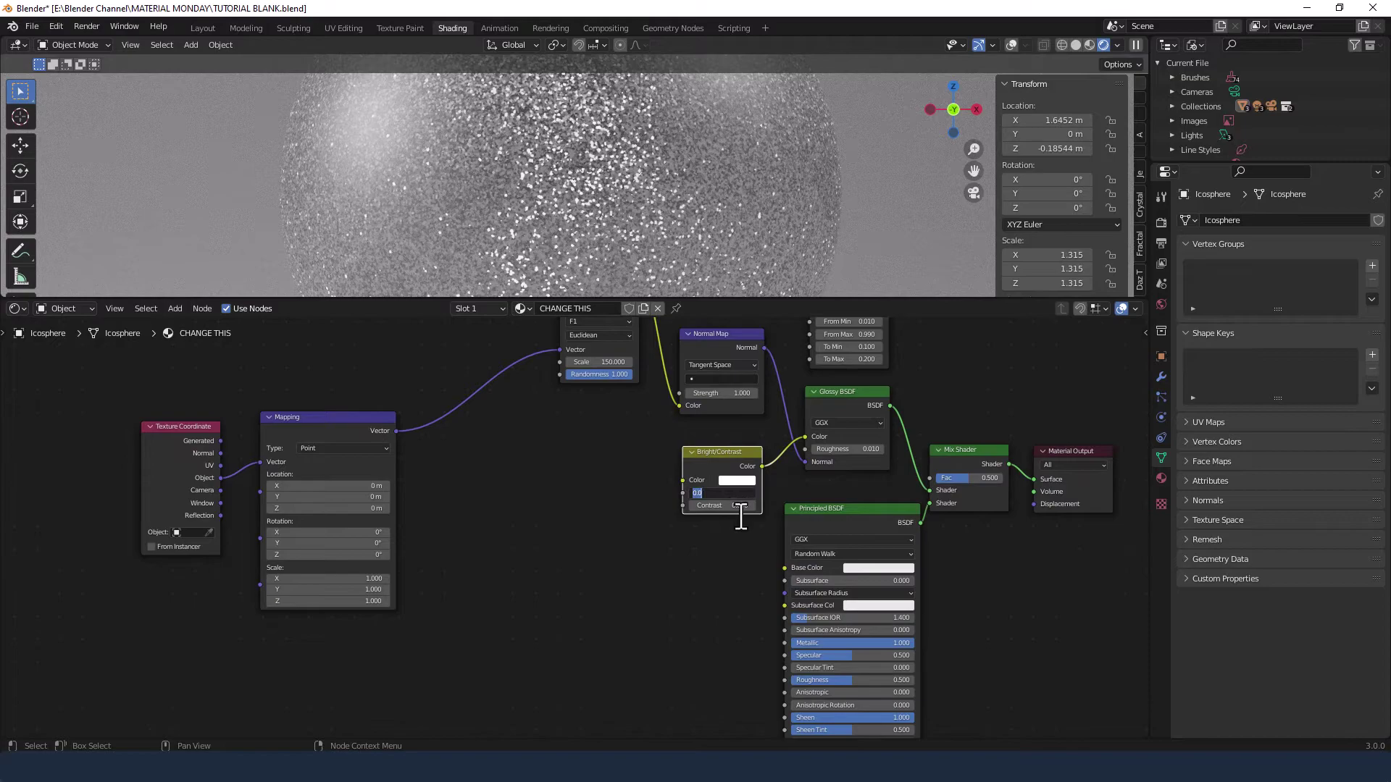
type("0.1")
key("Tab")
type("2")
key("Return")
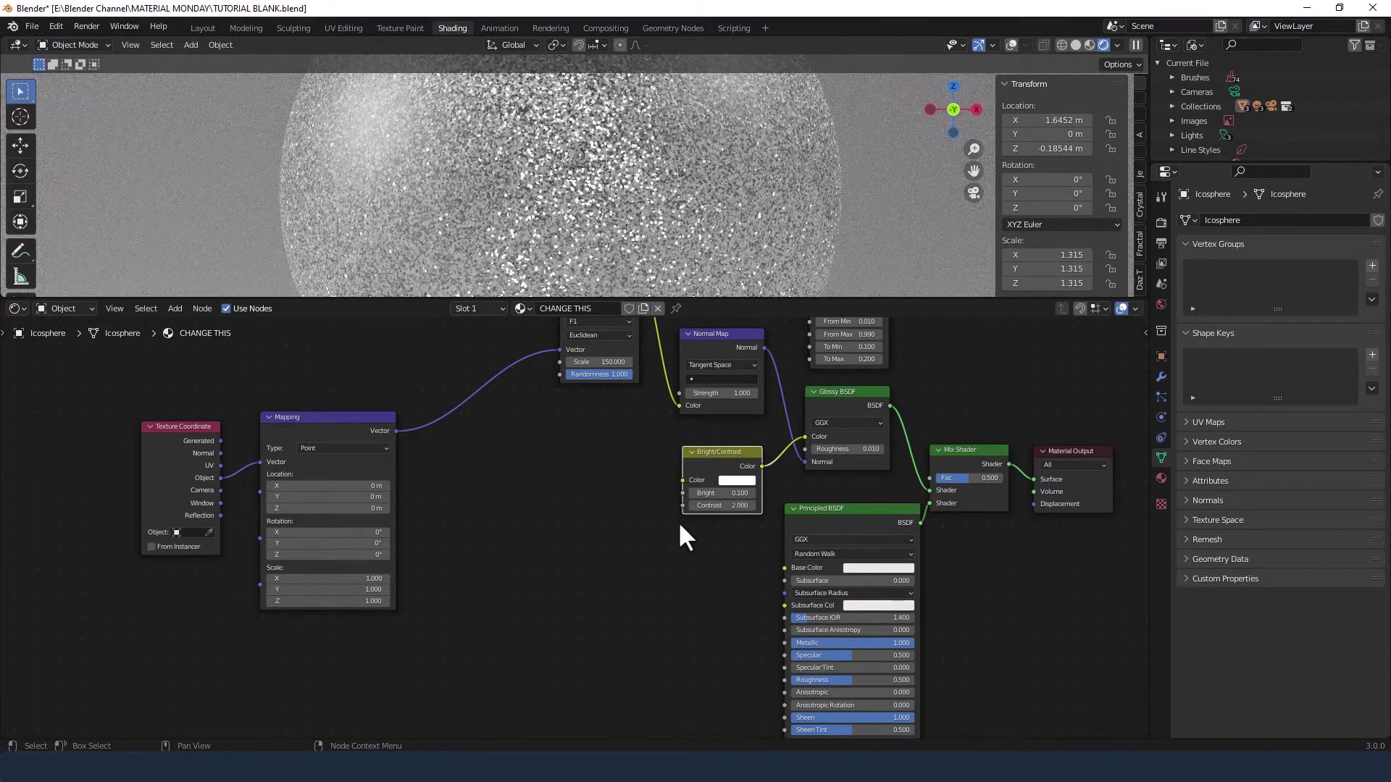
Add a ColorRamp and connect its Color to the Bright/Contrast Color input
key("shift+a")
type("c")
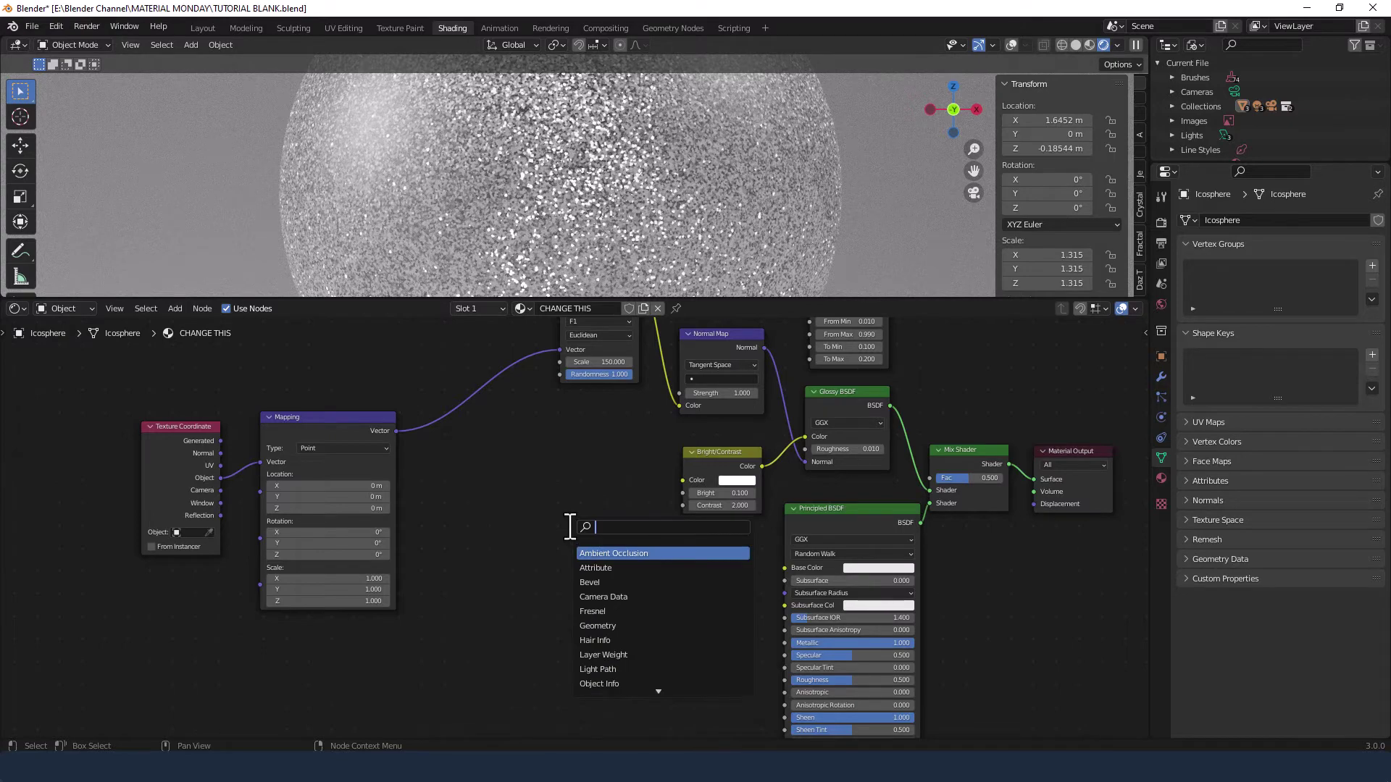
type("ol")
key("Return")
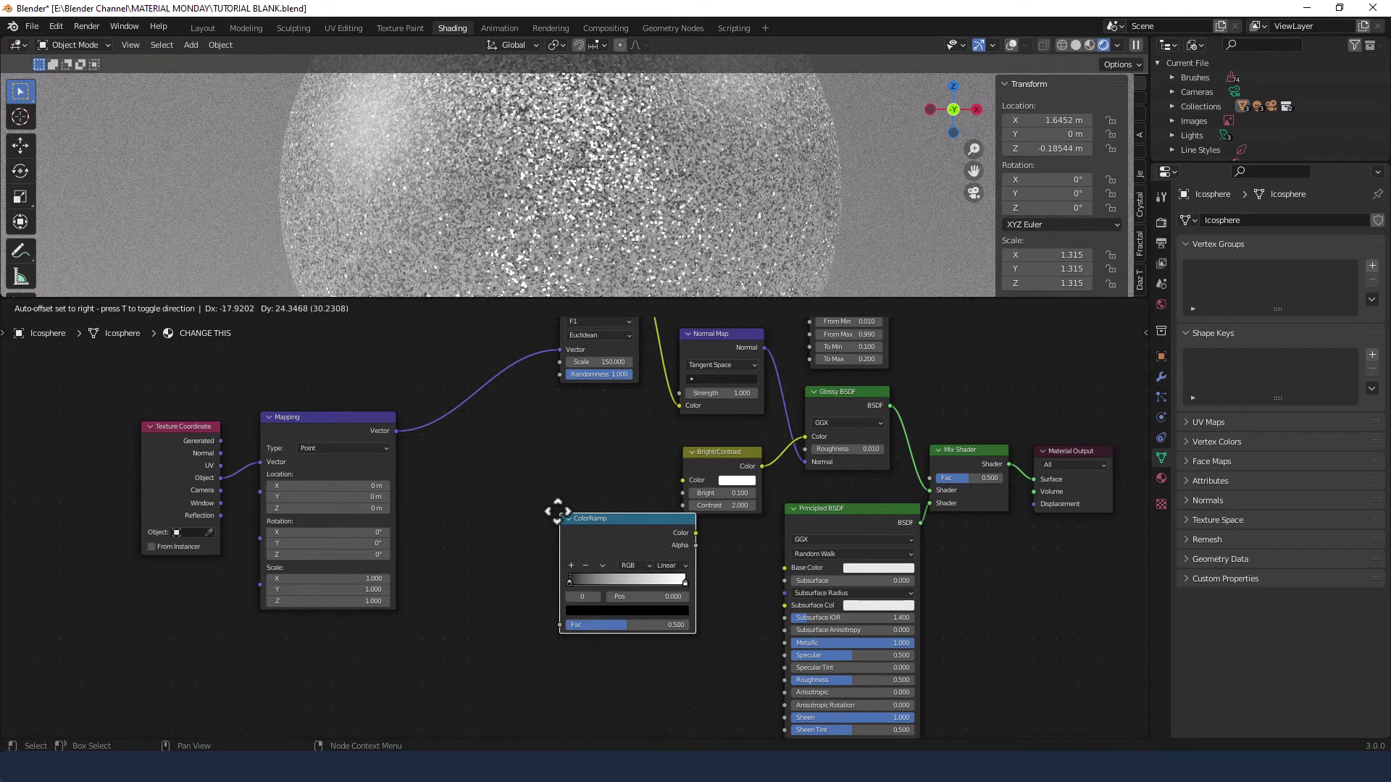
left_click(498, 461)
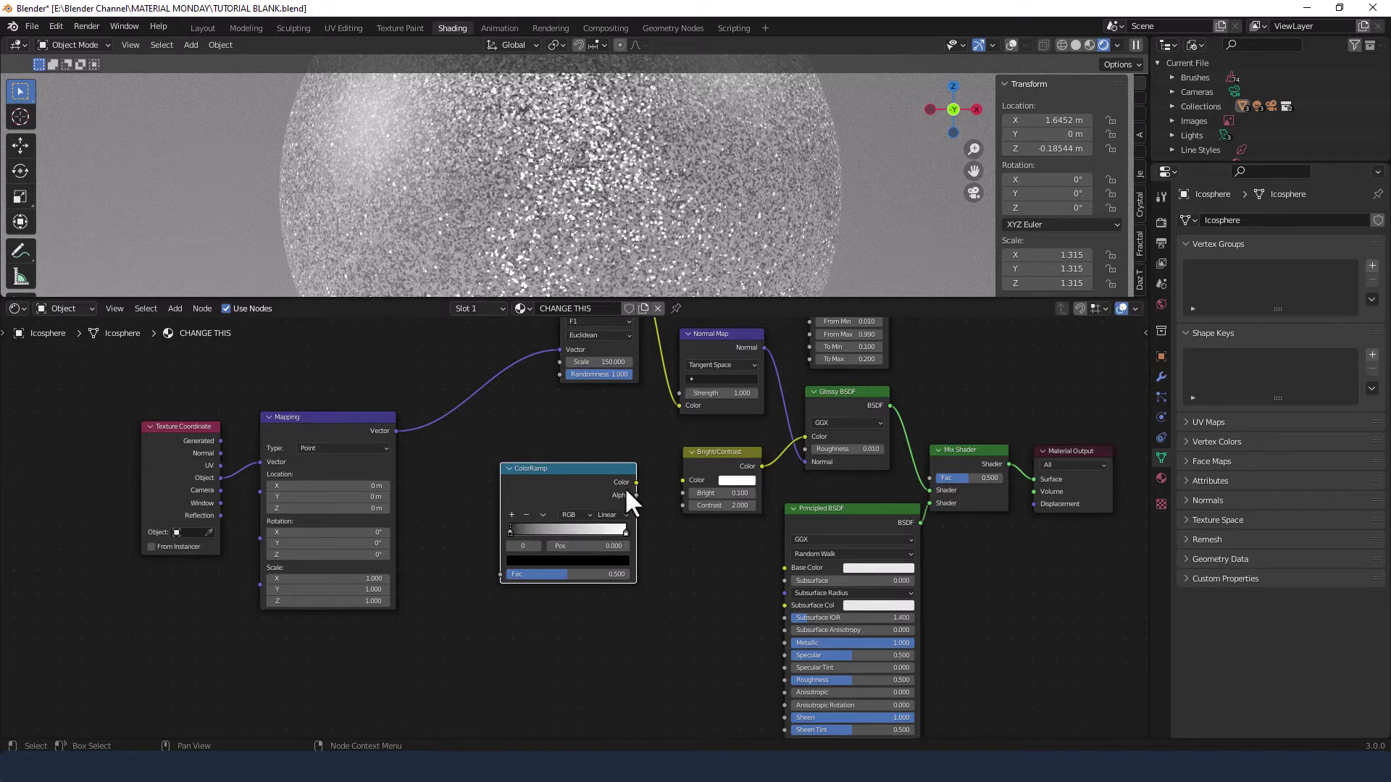
left_click_drag(638, 483, 681, 485)
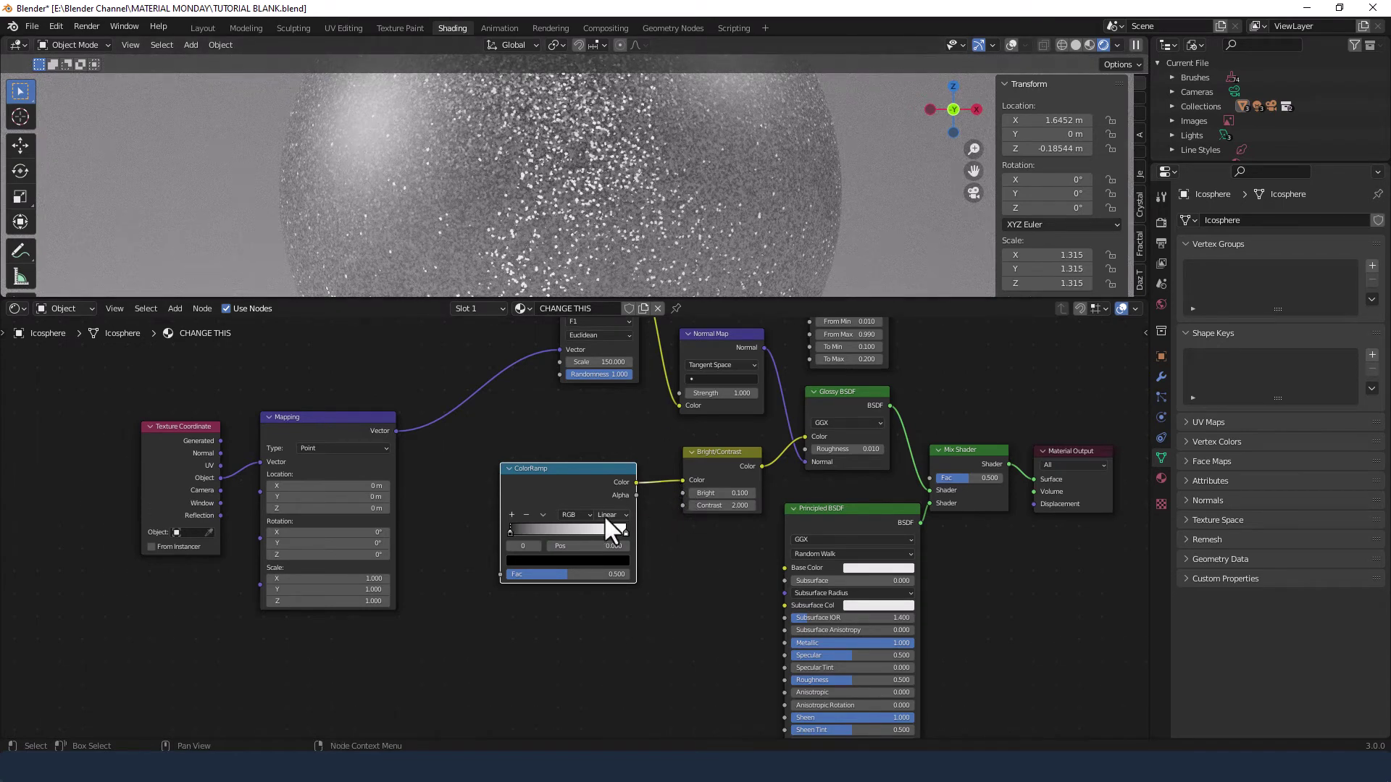
Set the ColorRamp to HSL colour mode with Clockwise interpolation
left_click(583, 516)
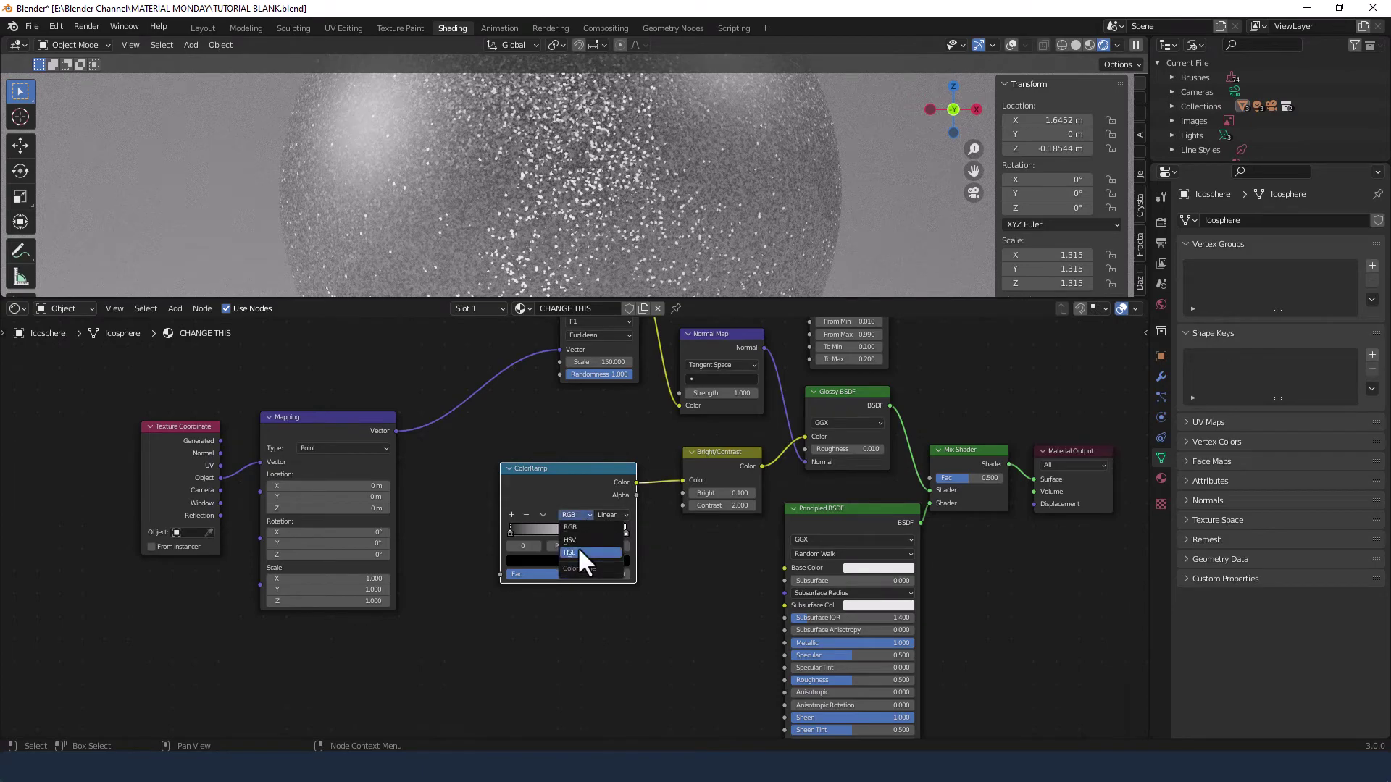
left_click(579, 552)
left_click(612, 513)
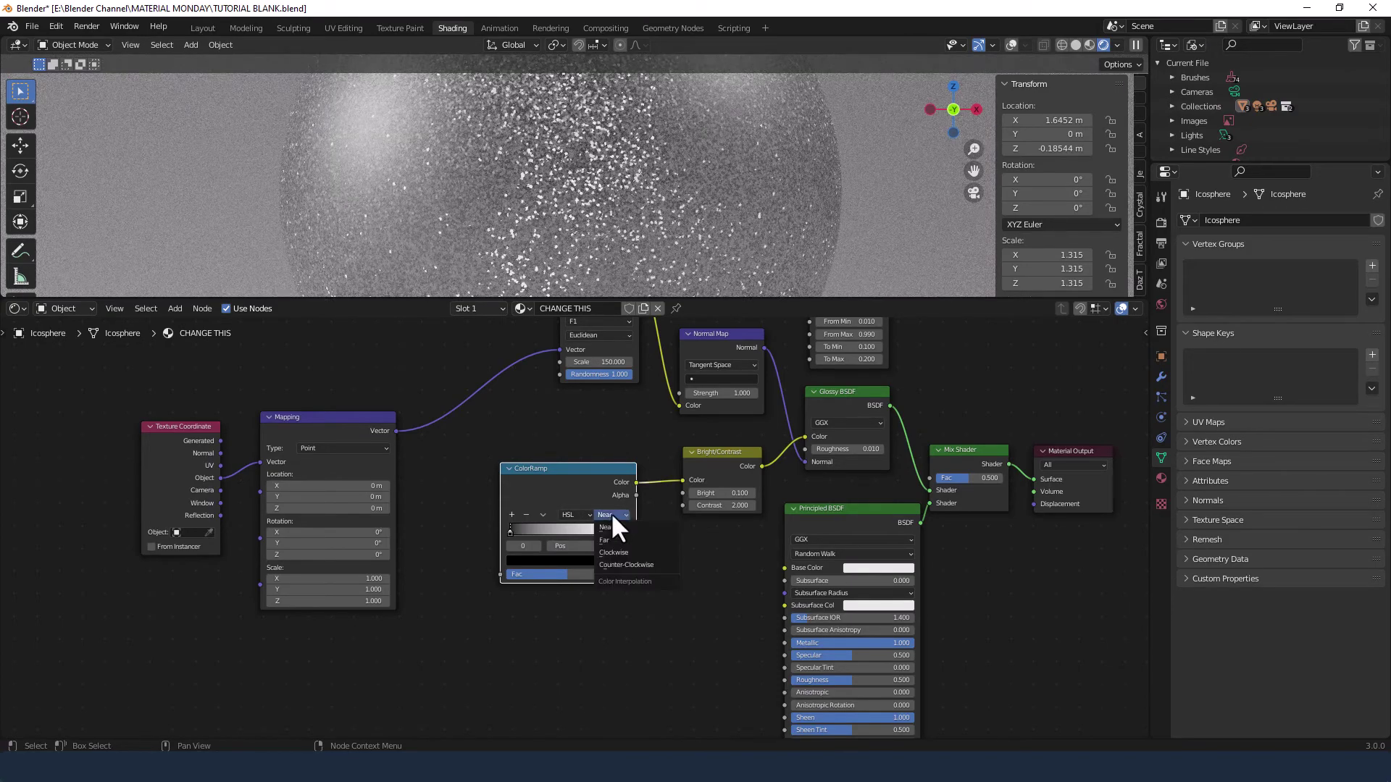
left_click(609, 551)
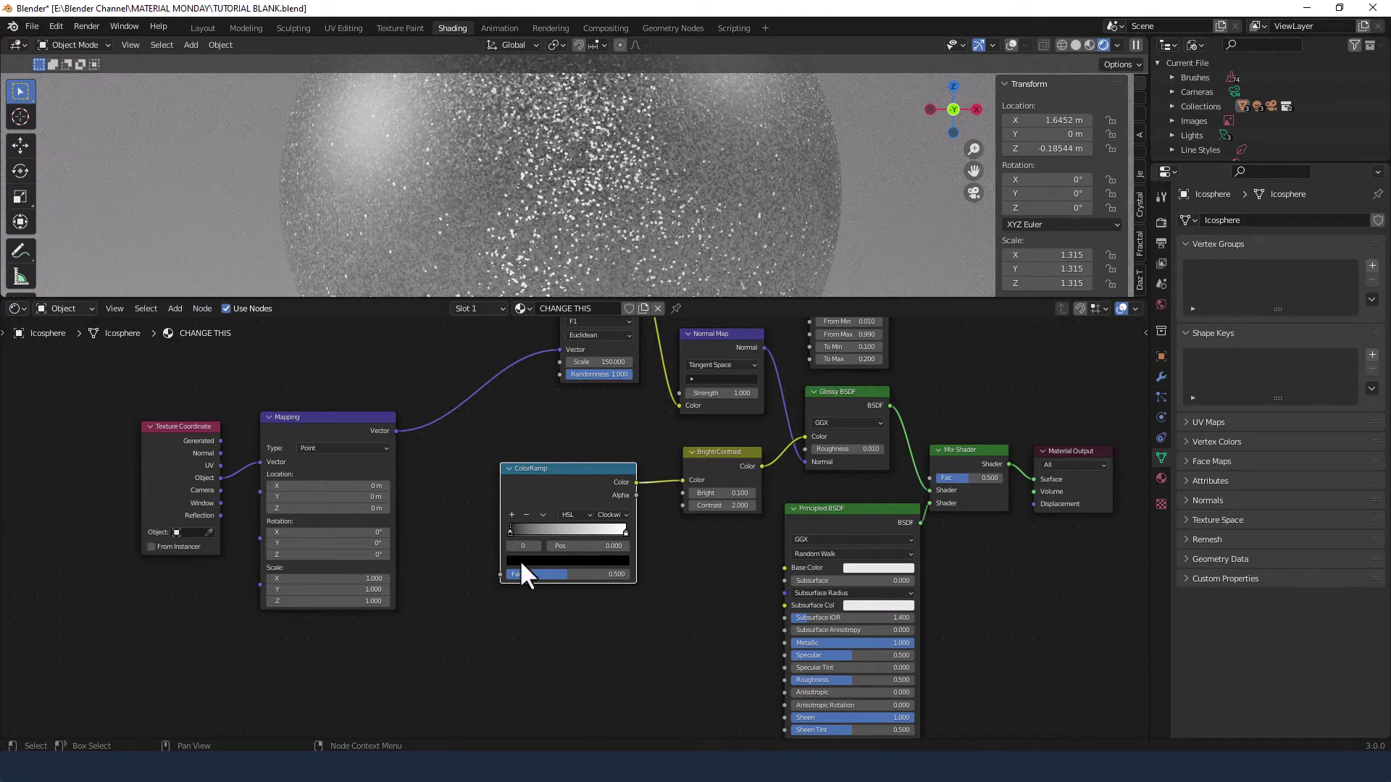
scroll(520, 560, "up", 2)
Make the left ramp stop a full-value, fully saturated red
left_click(514, 572)
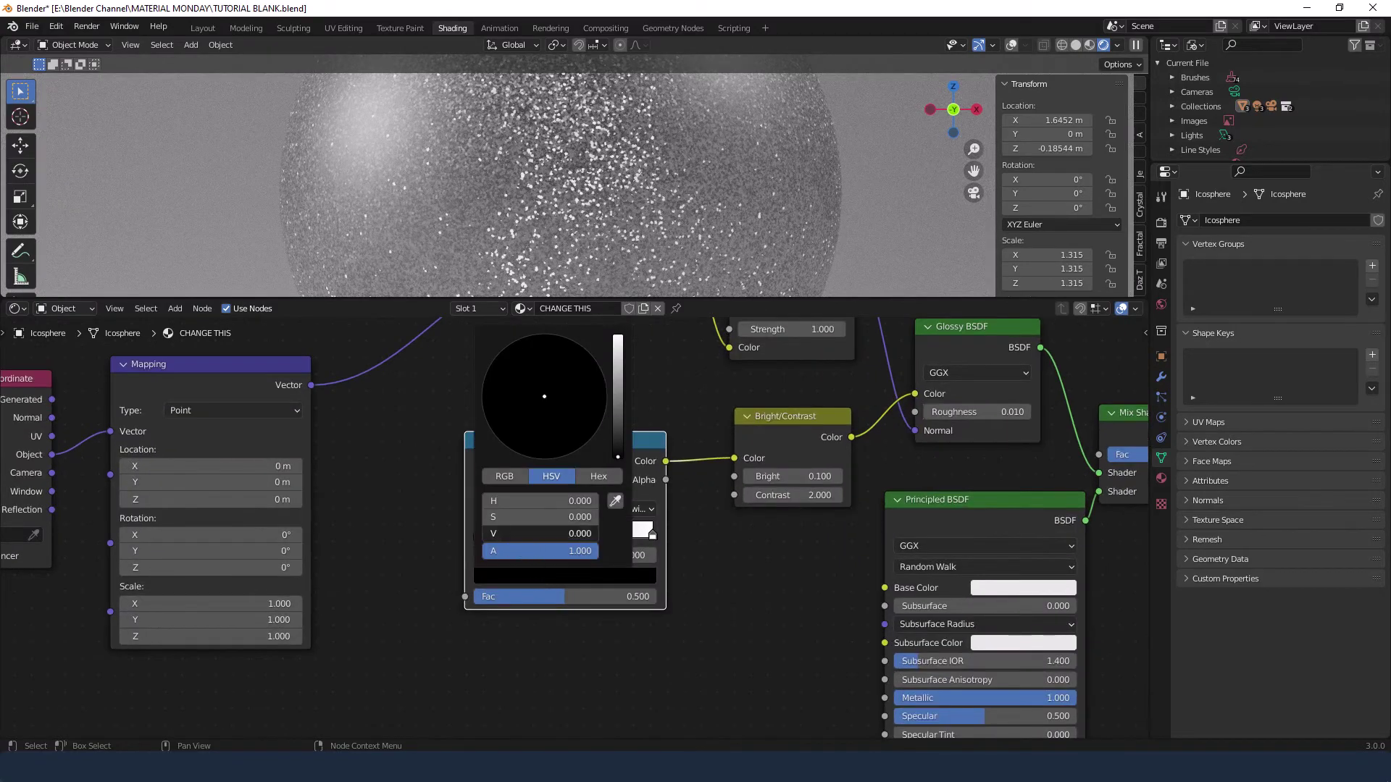
left_click_drag(494, 533, 597, 533)
left_click_drag(489, 518, 597, 515)
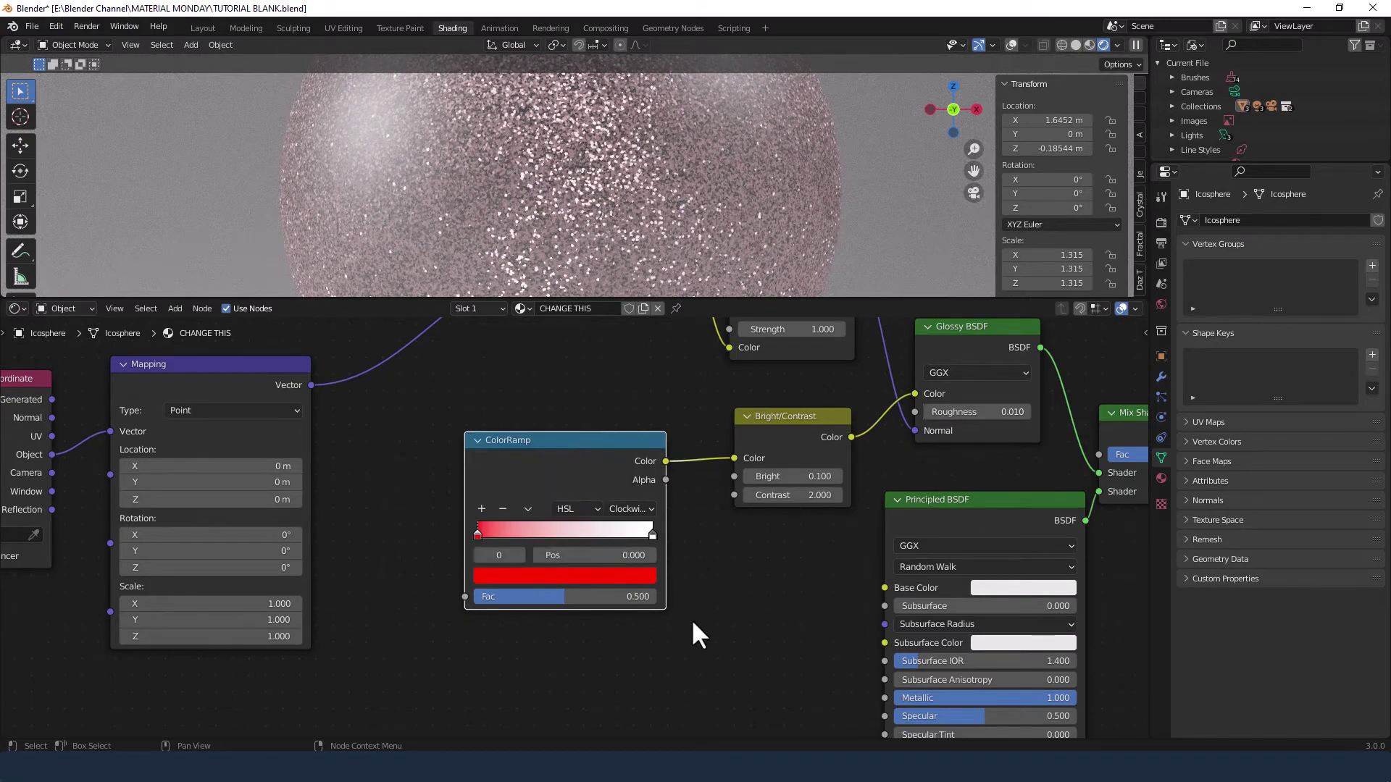
Give the right ramp stop saturation 1 and hue 0.99
left_click(653, 533)
left_click(637, 576)
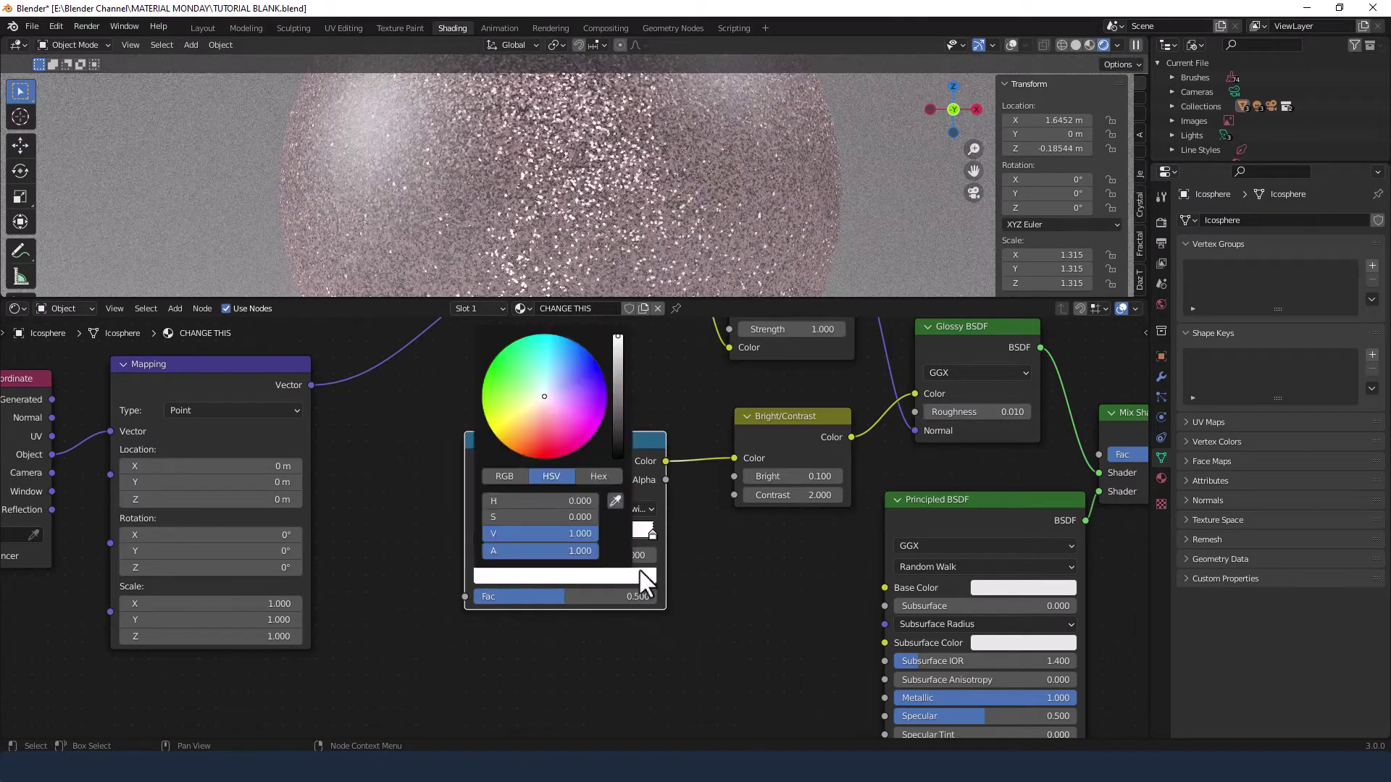
left_click_drag(522, 519, 599, 517)
left_click(556, 500)
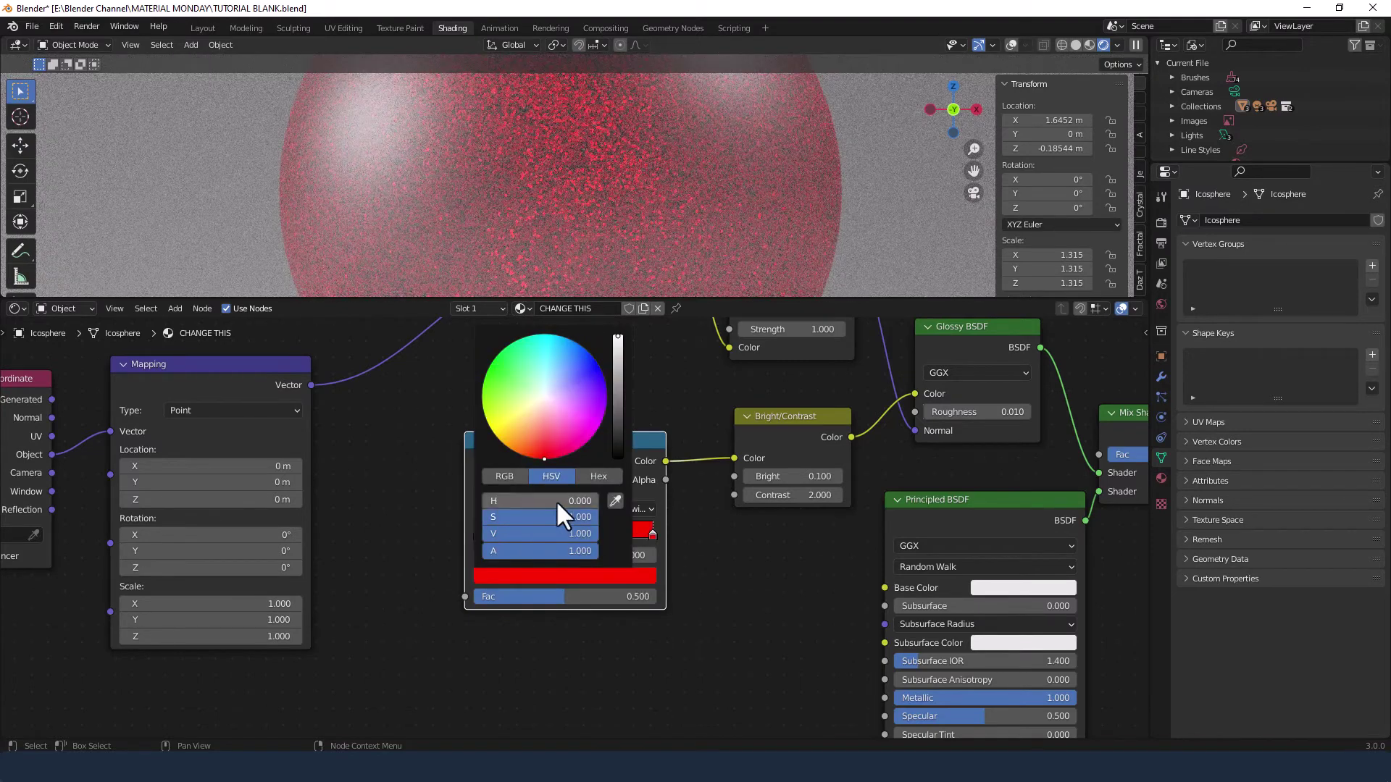
type(".99")
key("Return")
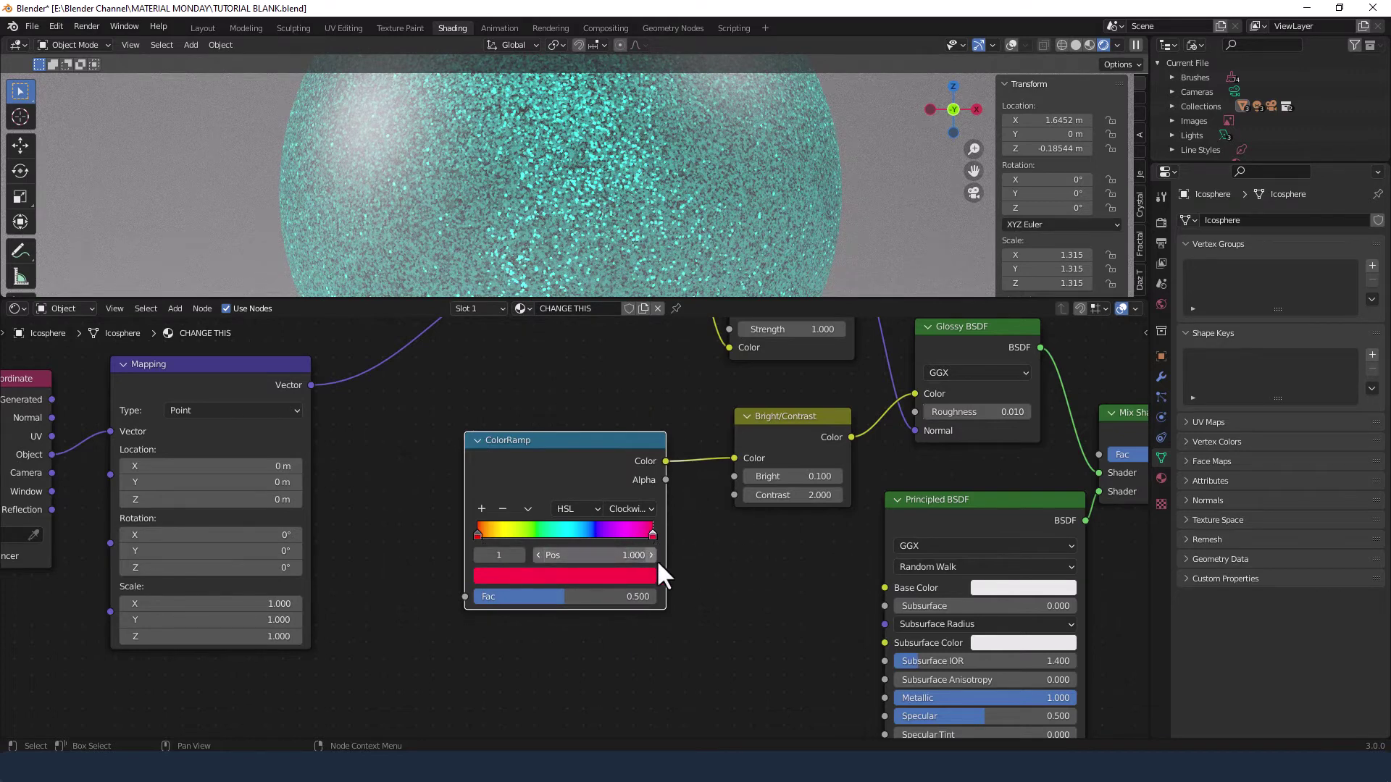
scroll(657, 563, "down", 2)
Nudge the ColorRamp lower and shift Texture Coordinate and Mapping further left
middle_click_drag(655, 566, 713, 580)
scroll(633, 483, "down", 1)
left_click_drag(636, 488, 653, 508)
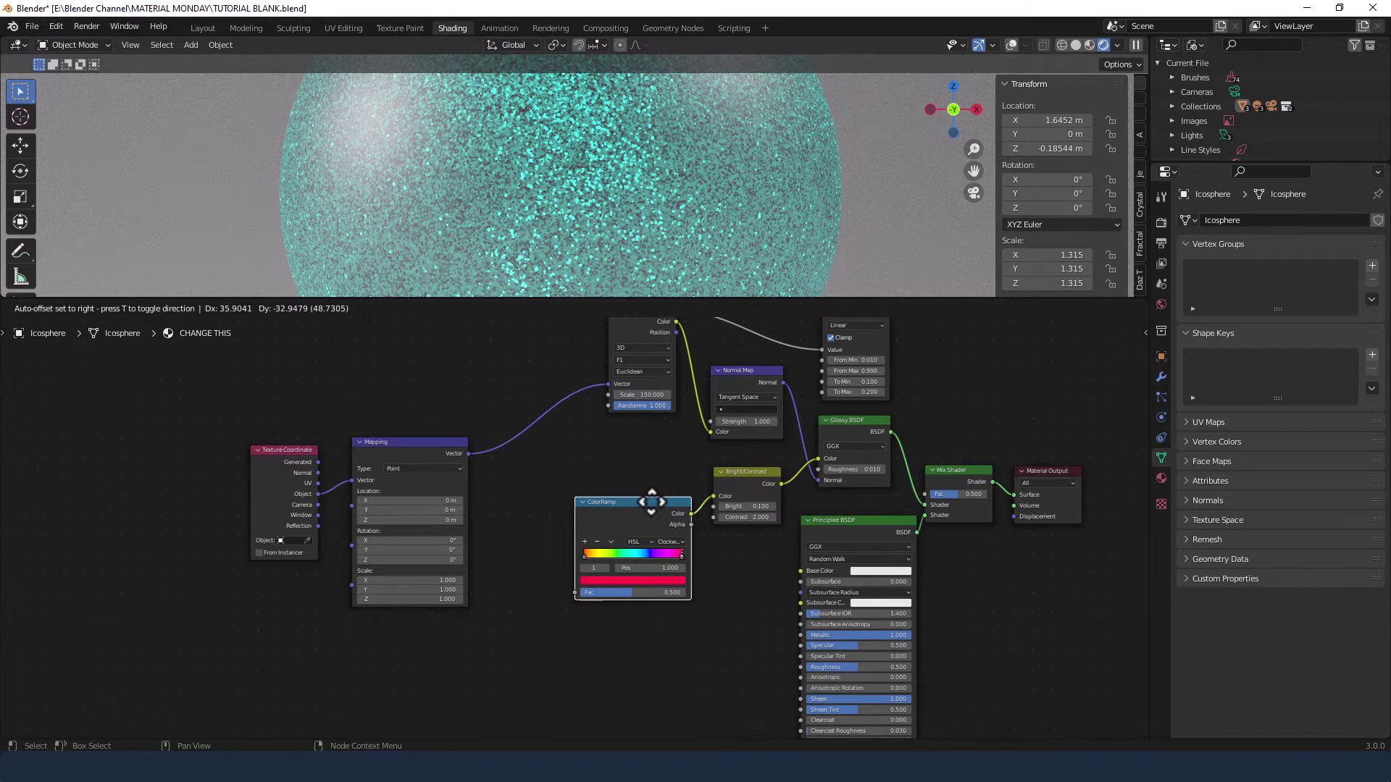
mouse_move(289, 427)
left_mouse_down()
mouse_move(379, 466)
mouse_move(346, 465)
left_mouse_up()
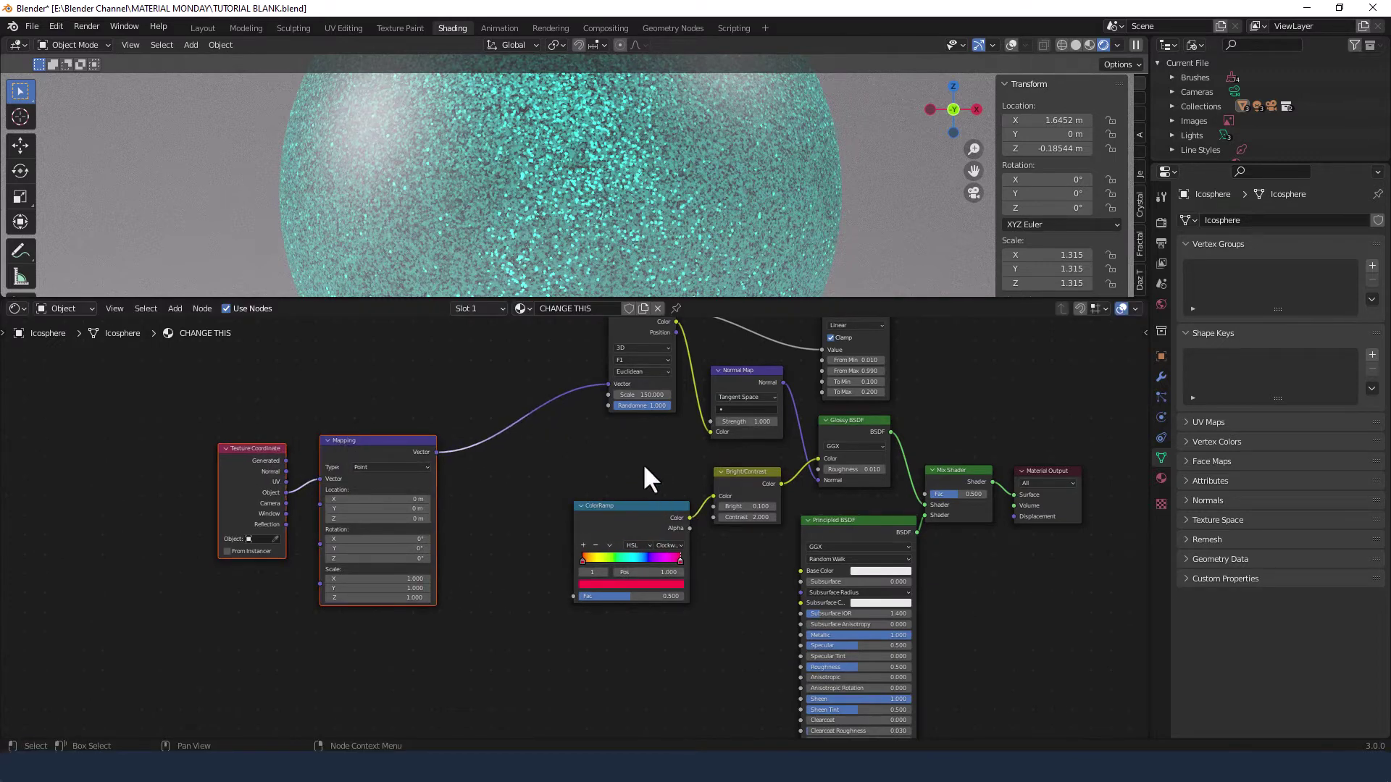
scroll(636, 491, "down", 1)
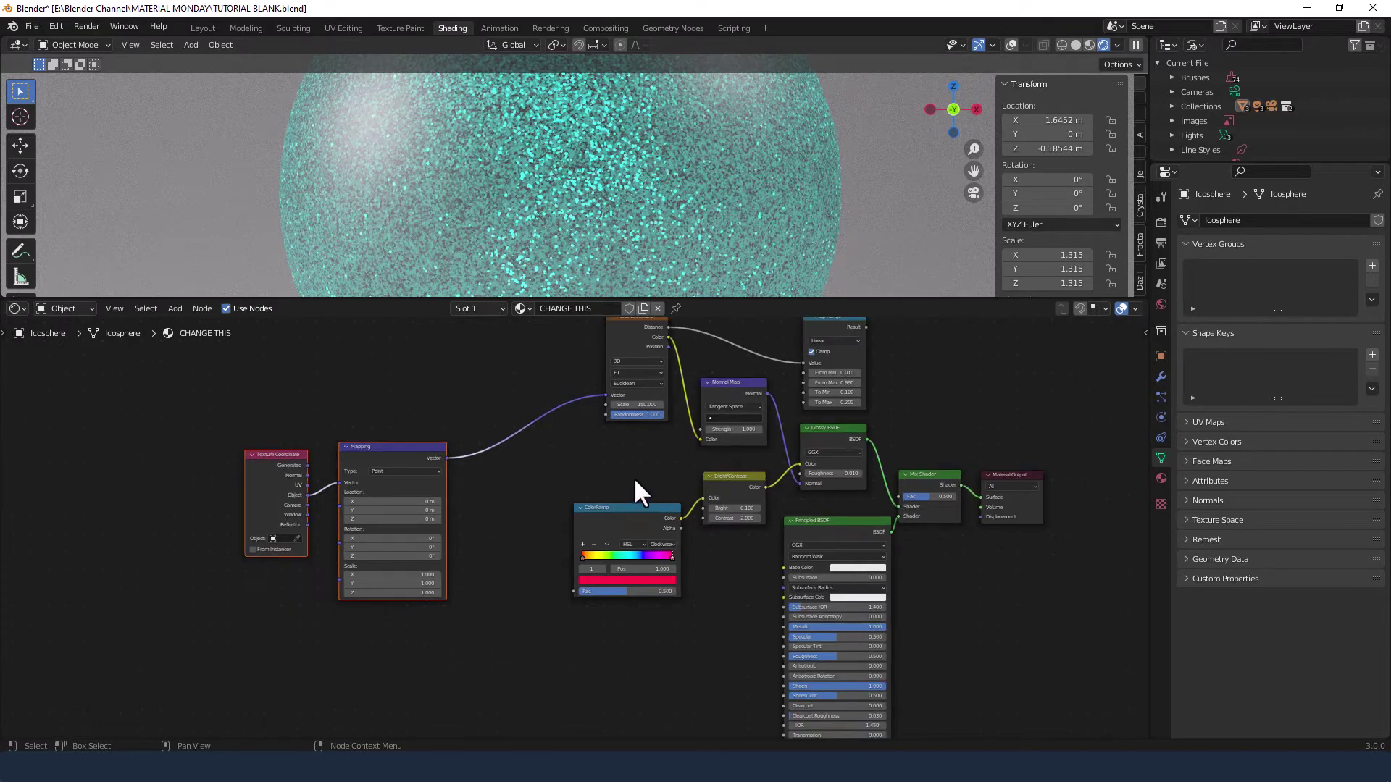
scroll(635, 480, "up", 1)
Add a Wave Texture fed by the Mapping Vector, with its Fac driving the ColorRamp Fac
key("shift+a")
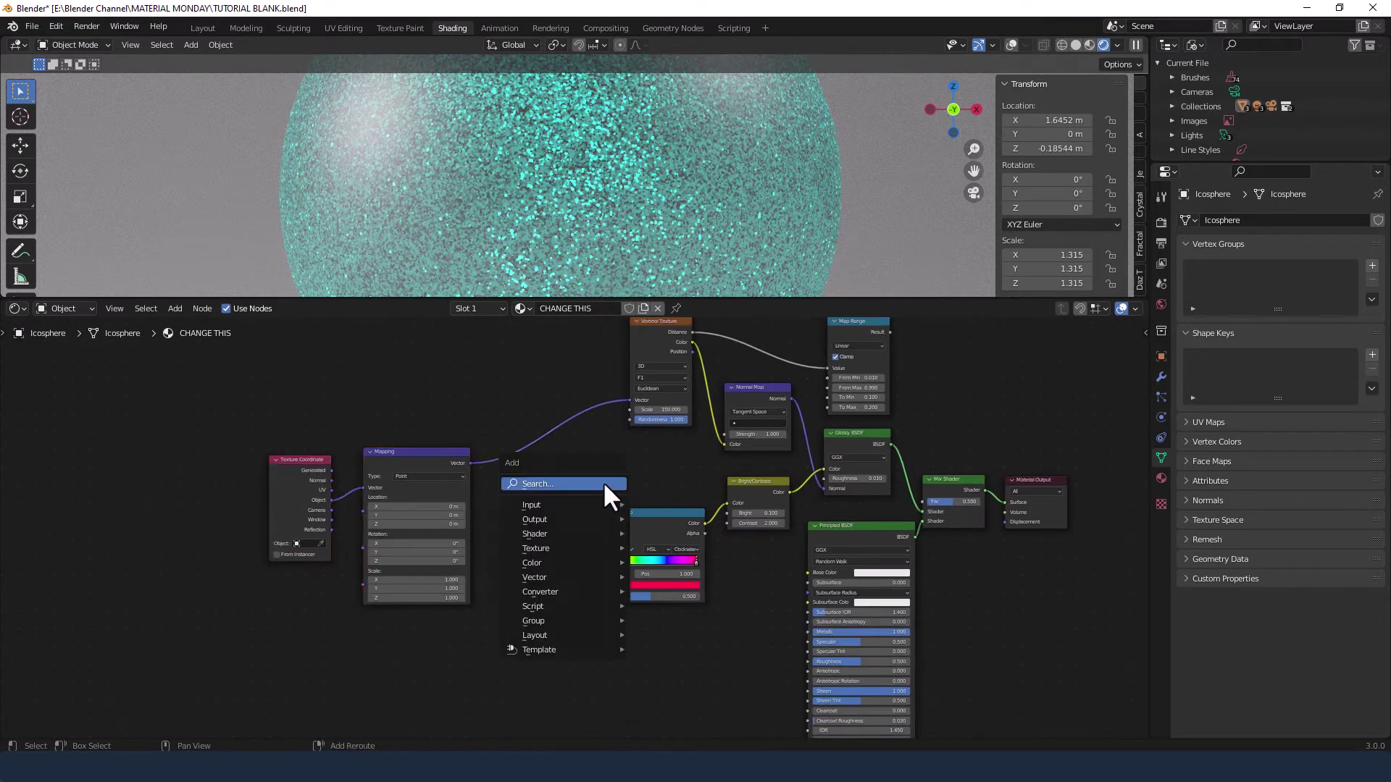
left_click(566, 482)
type("WAV")
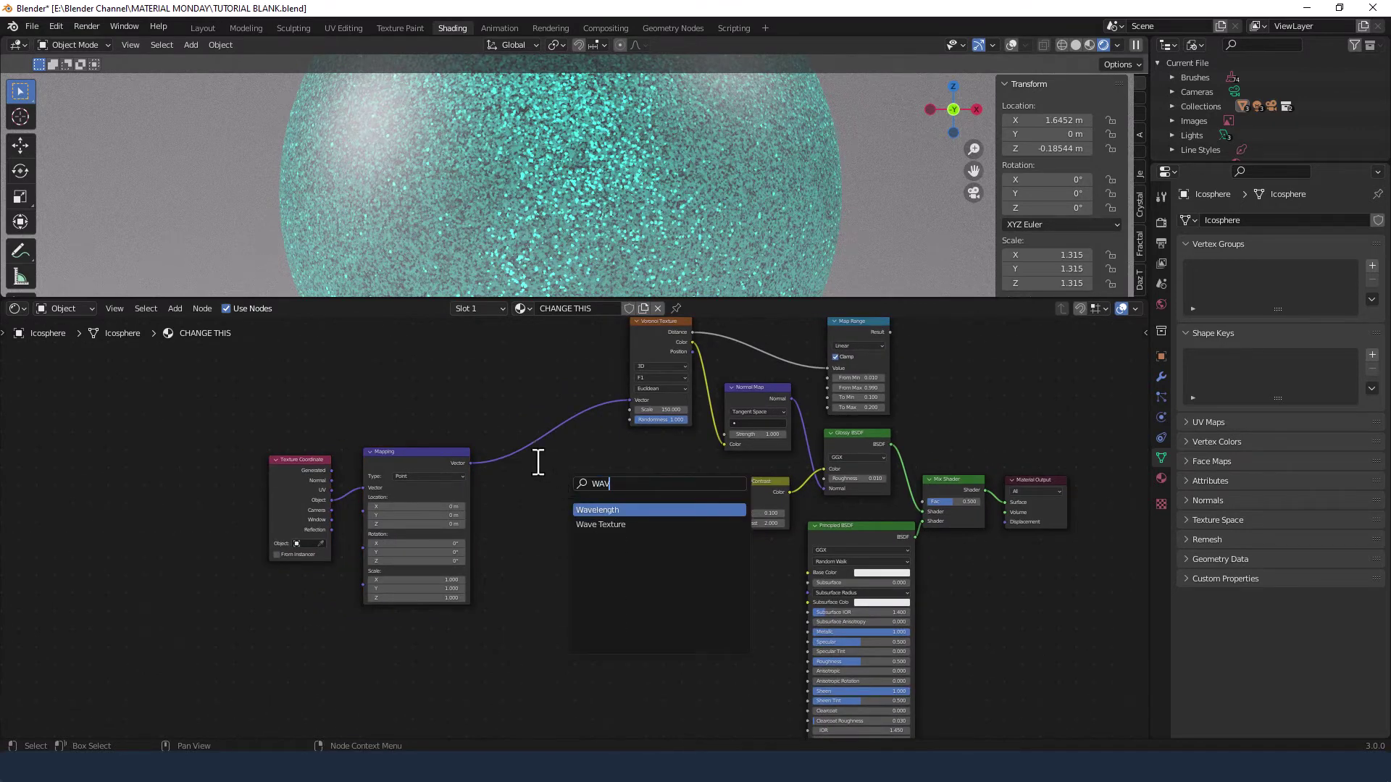
left_click(611, 524)
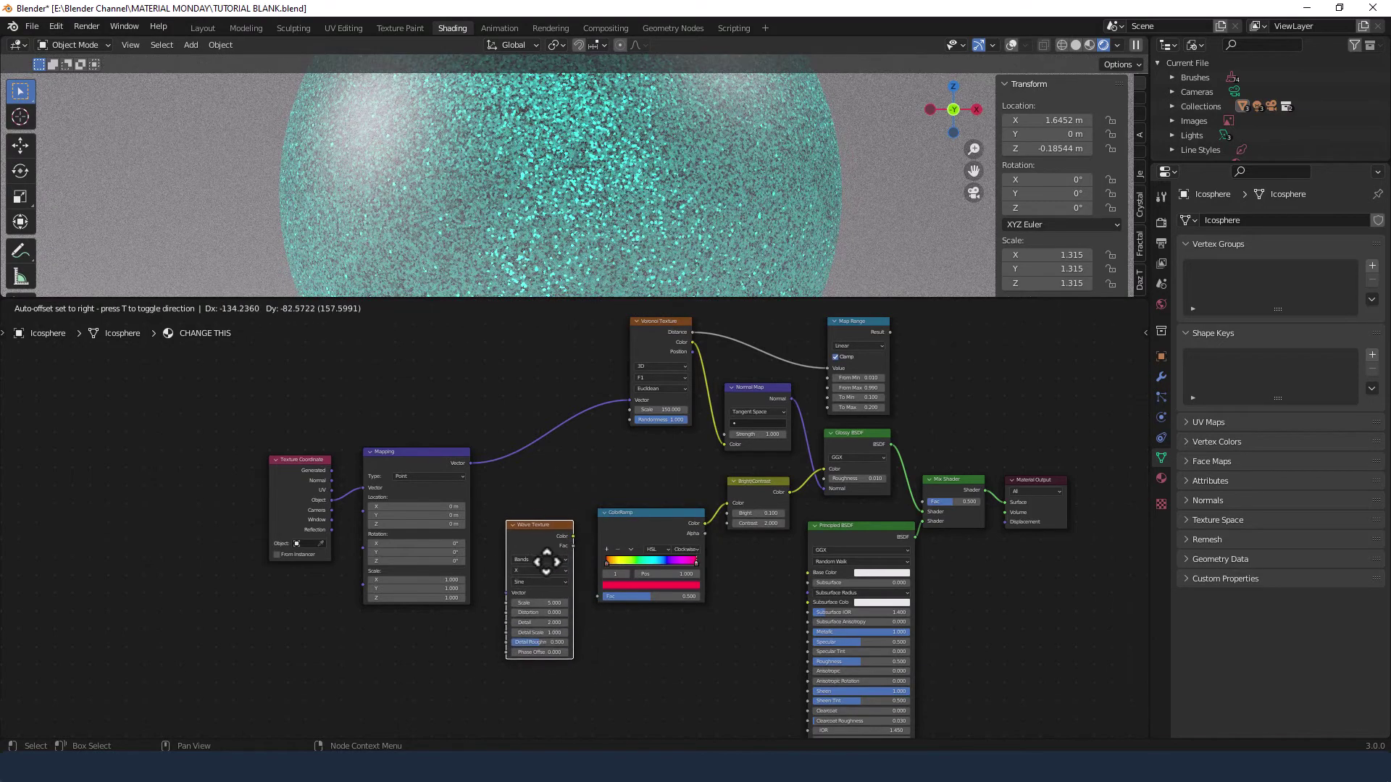
left_click(541, 564)
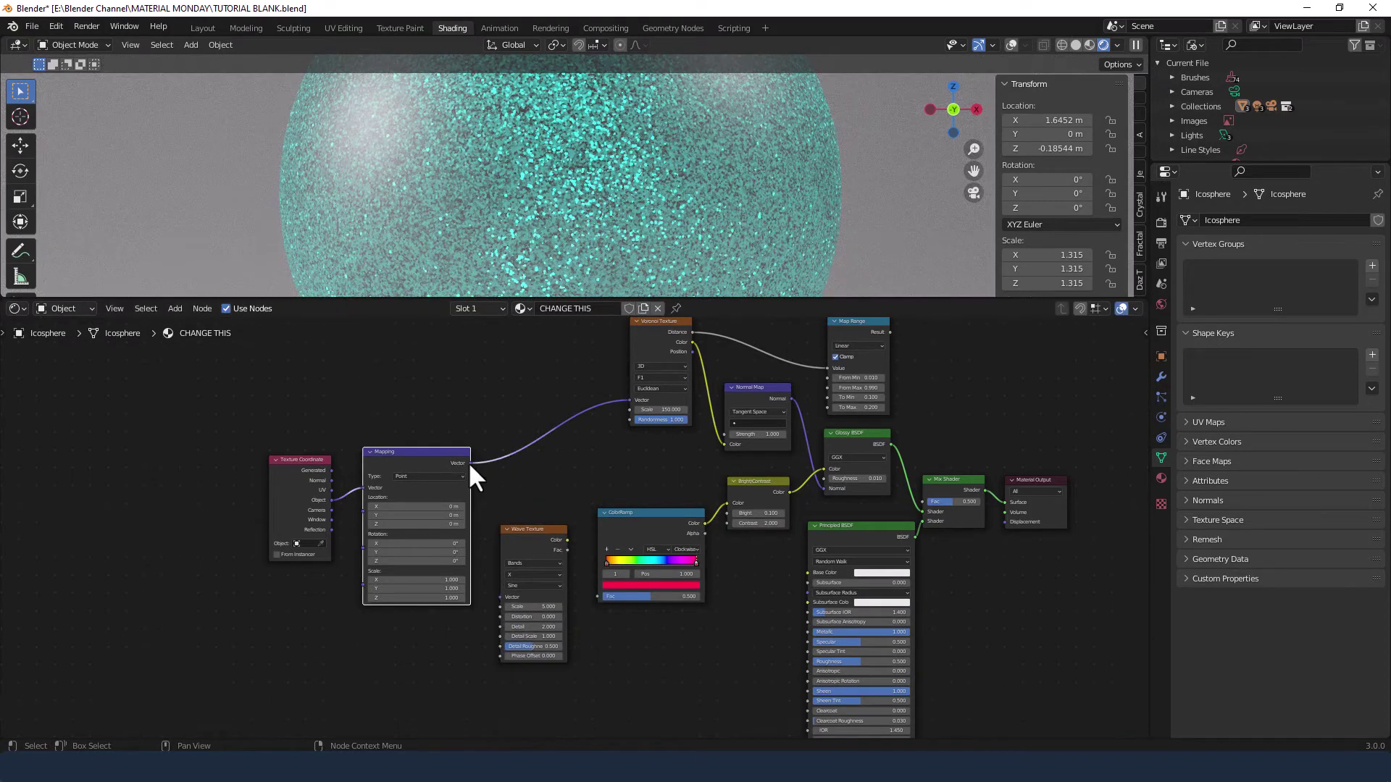
left_click_drag(469, 462, 495, 596)
left_click_drag(567, 547, 601, 597)
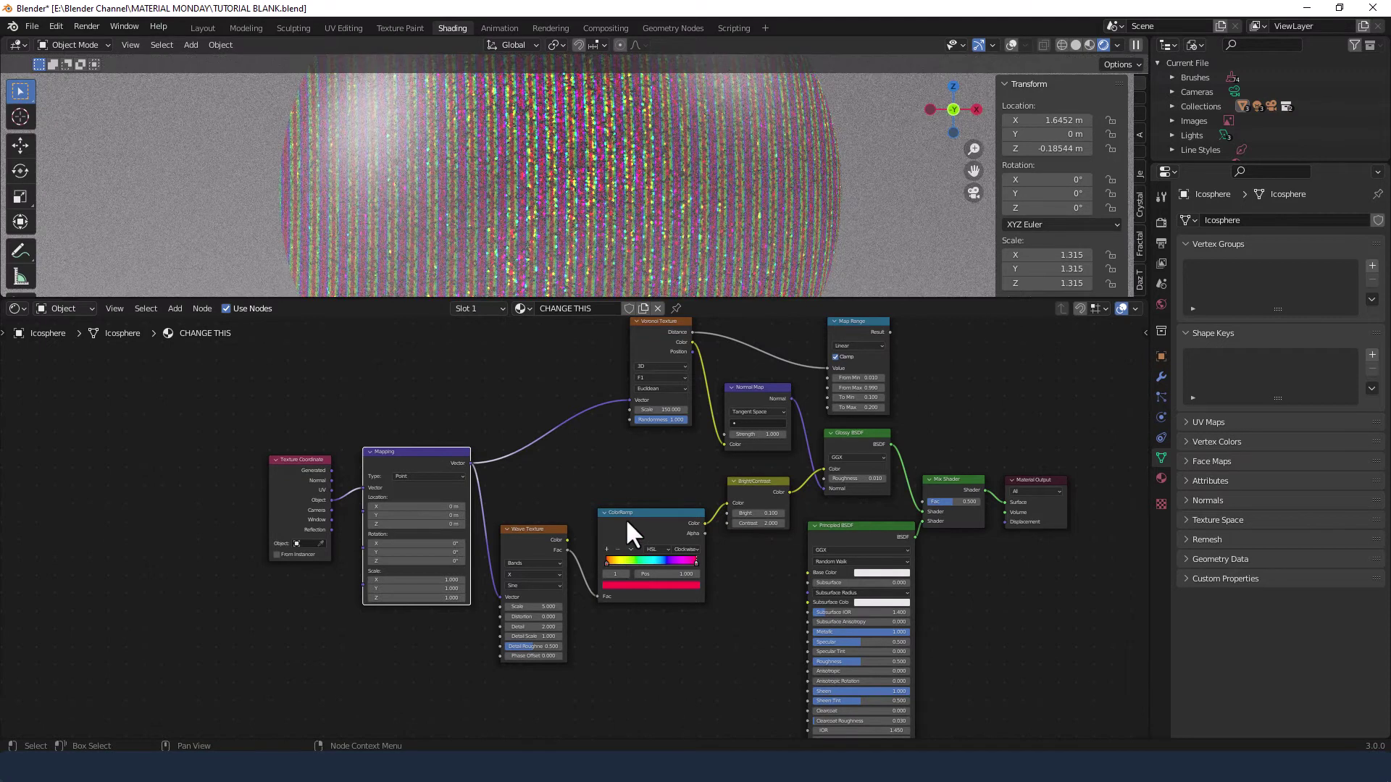
Set the Wave Texture to Rings, Spherical direction and Saw profile, turning snapping on
left_click(578, 45)
scroll(592, 623, "up", 3)
scroll(586, 623, "up", 1)
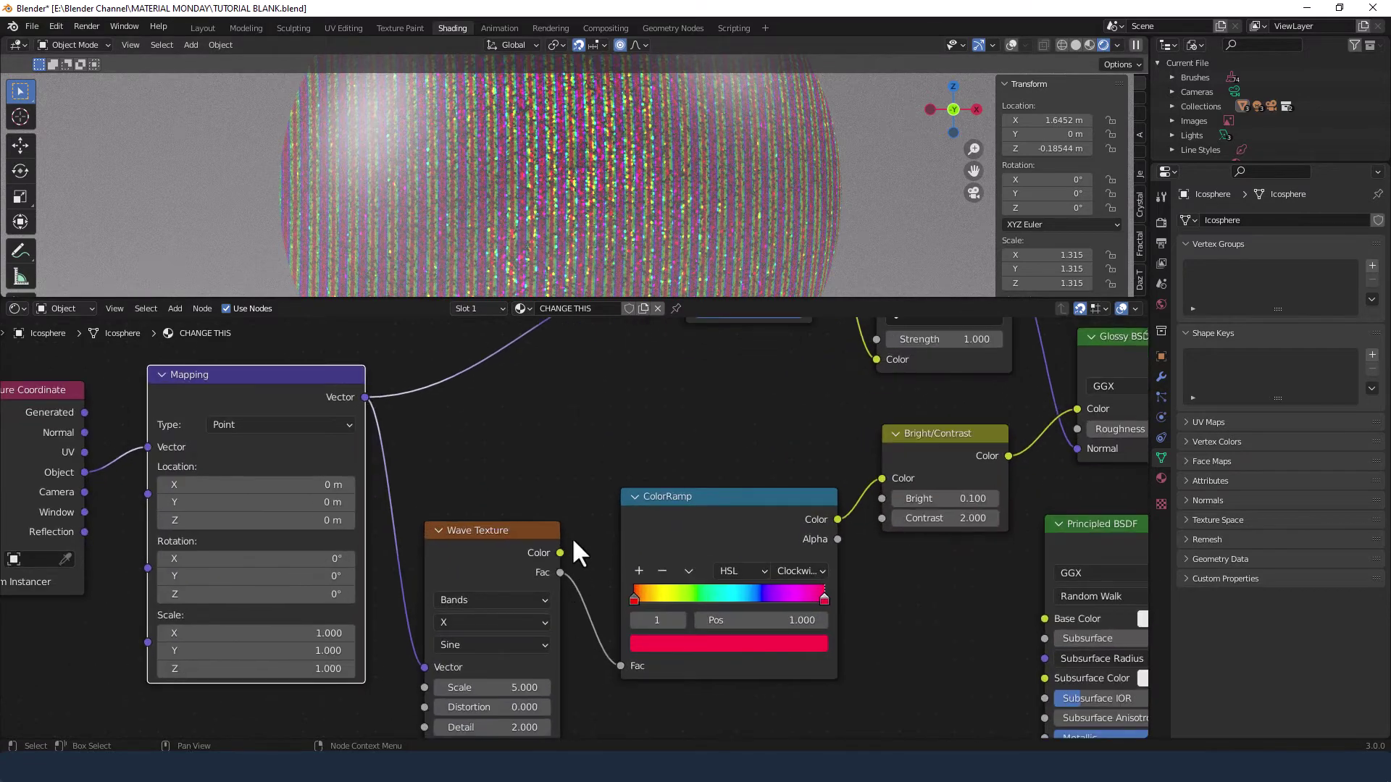
middle_click_drag(574, 551, 636, 470)
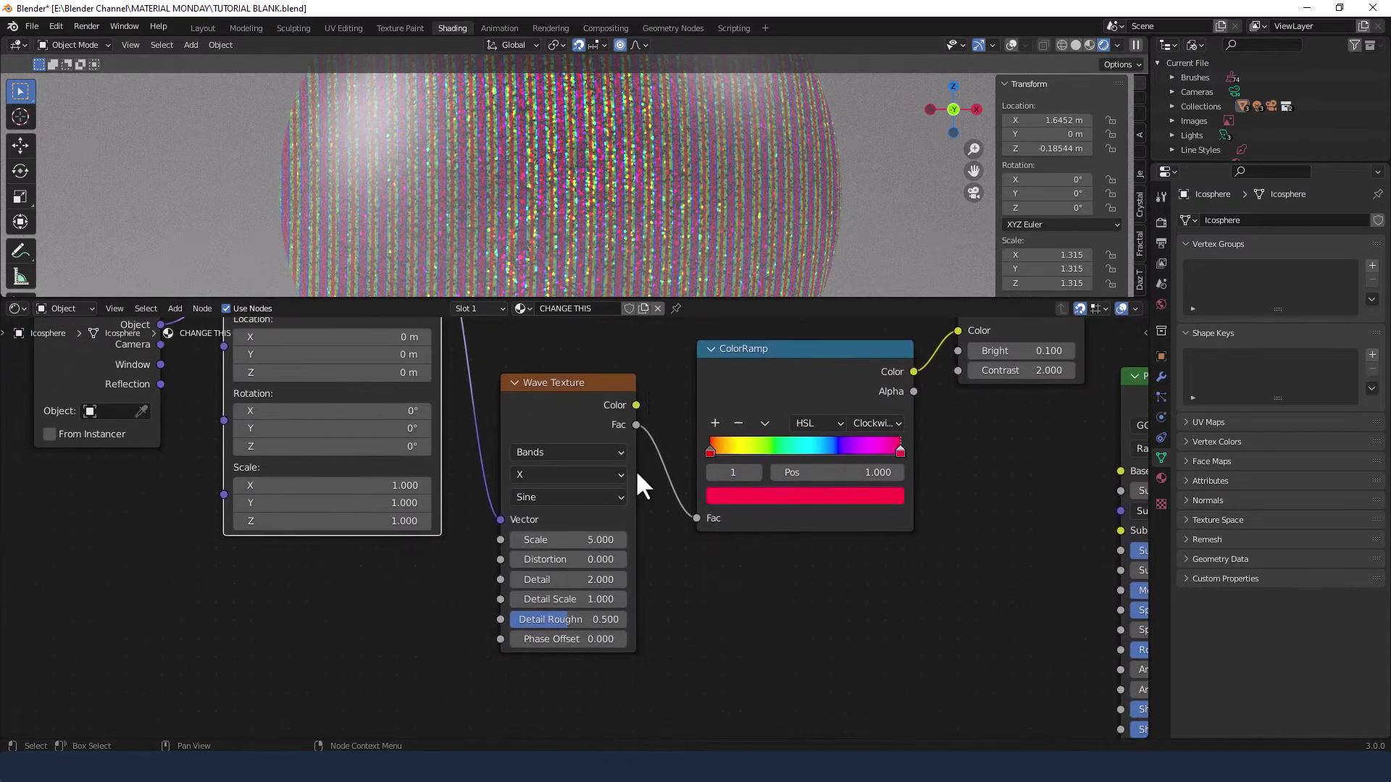
left_click(562, 457)
left_click(558, 486)
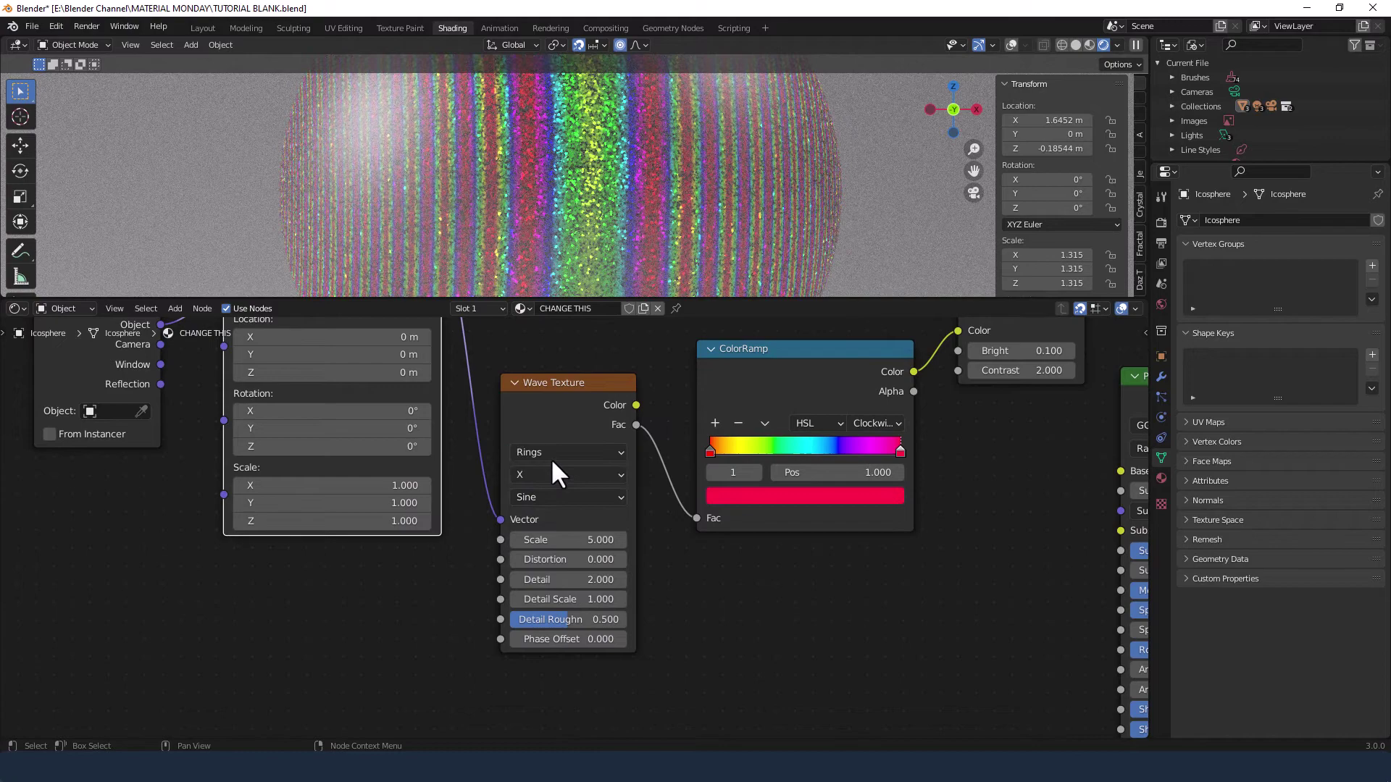
left_click(552, 476)
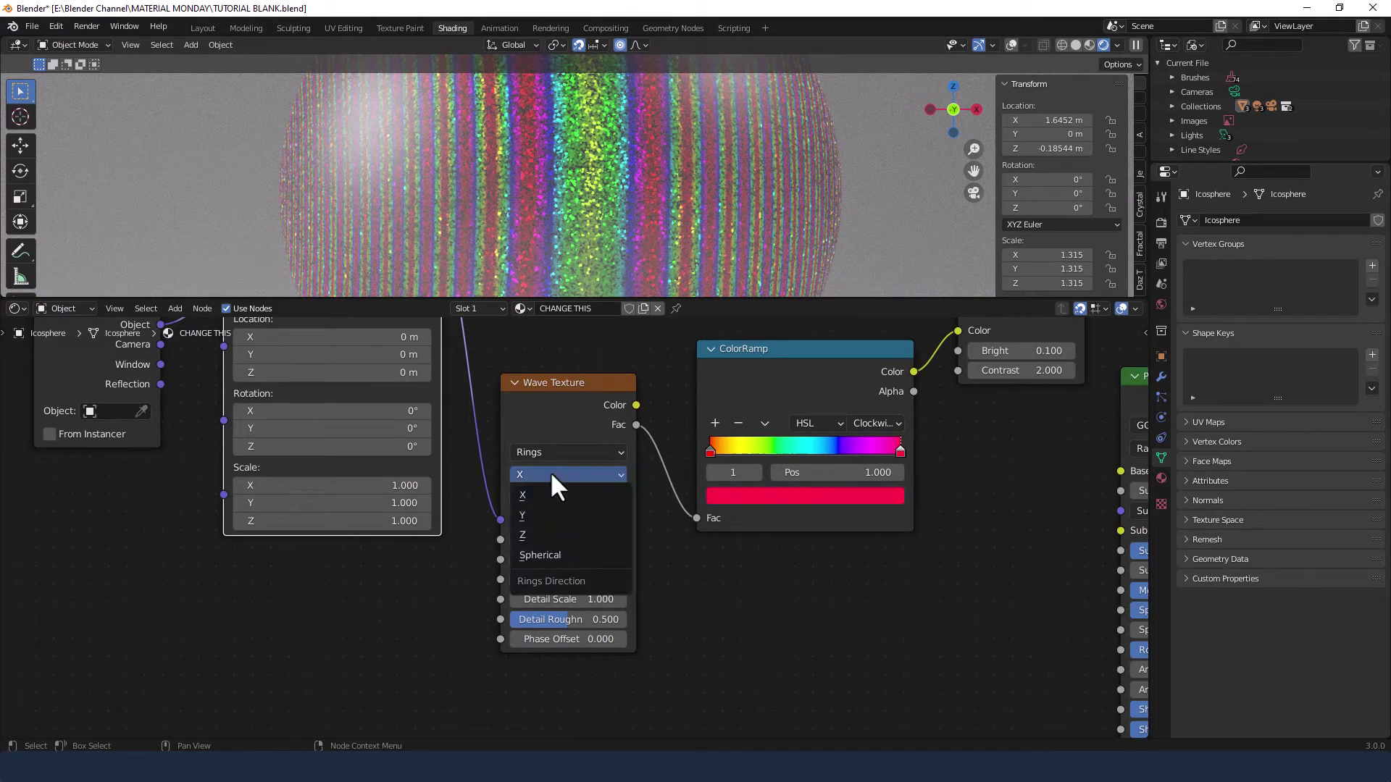
left_click(549, 555)
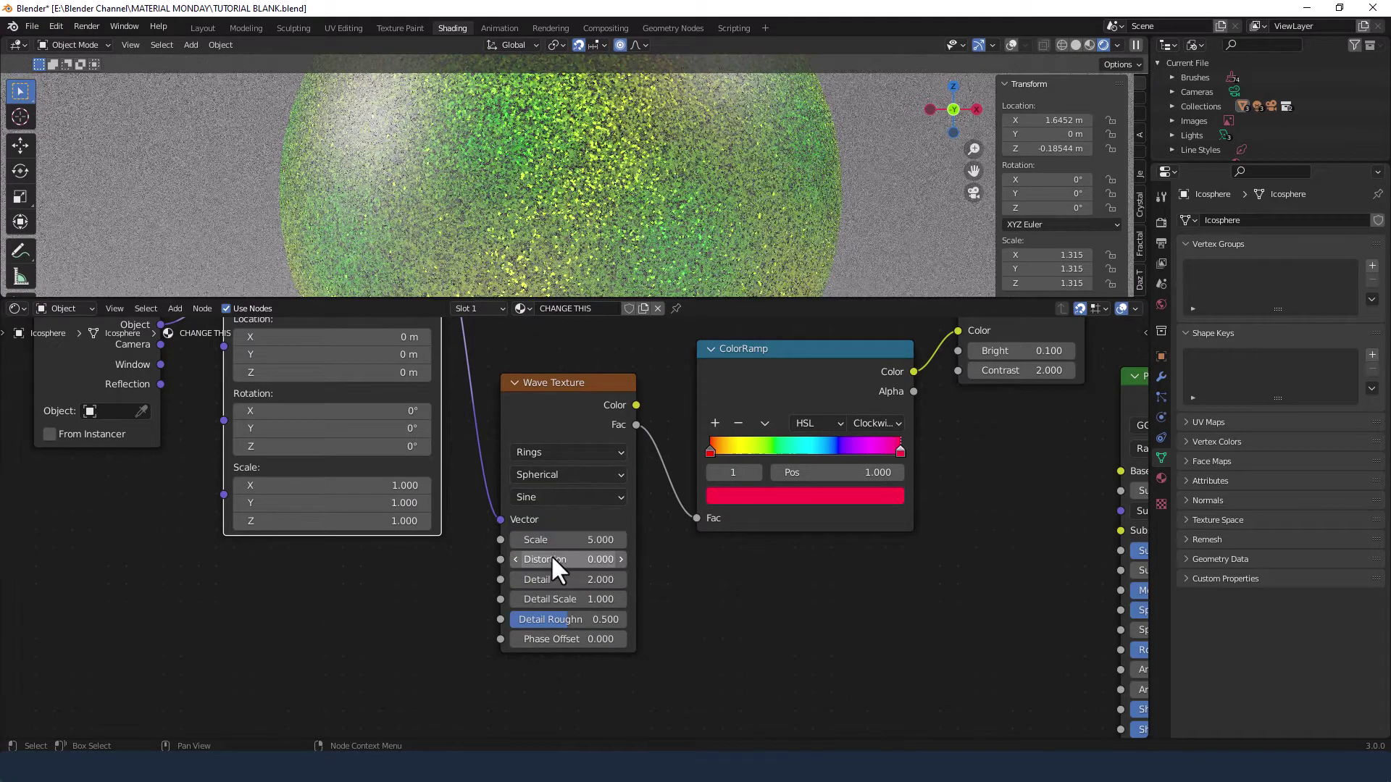
left_click(552, 497)
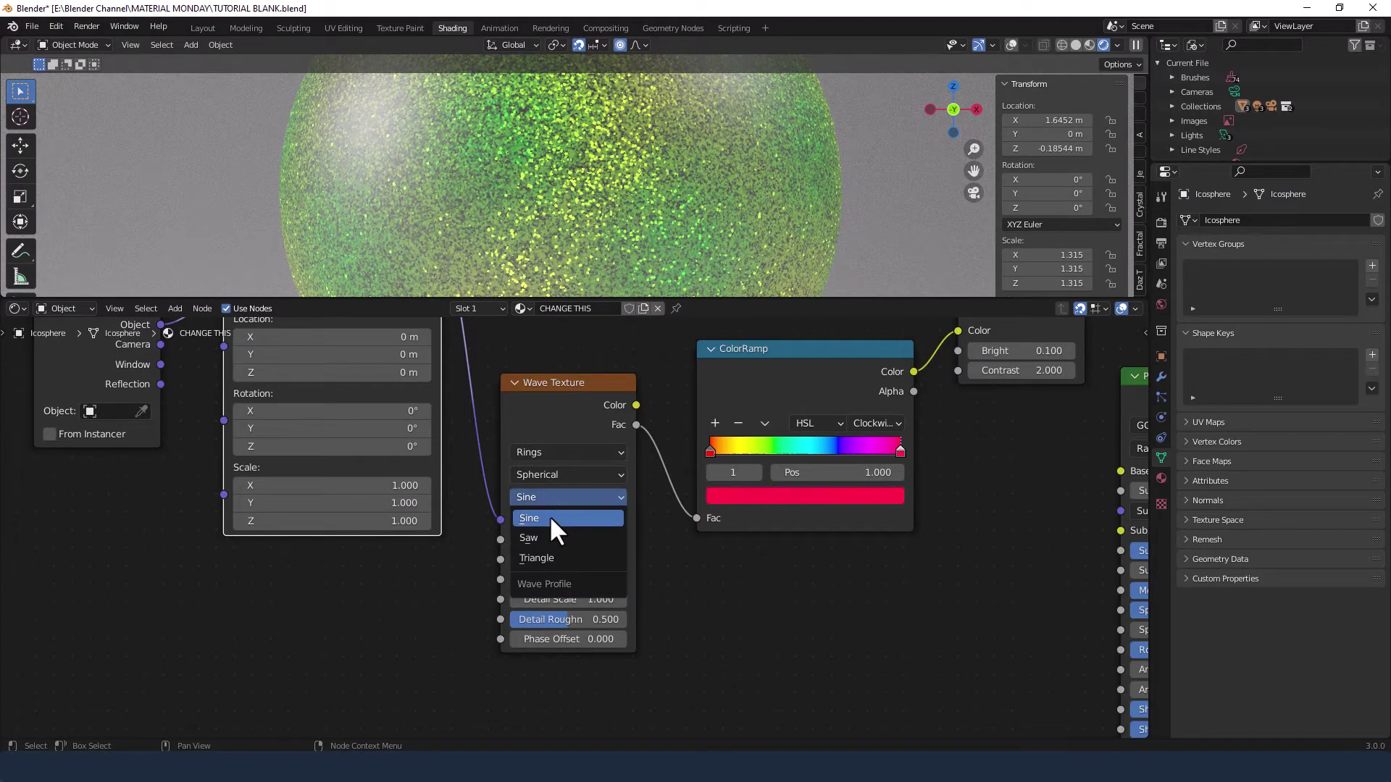
left_click(547, 535)
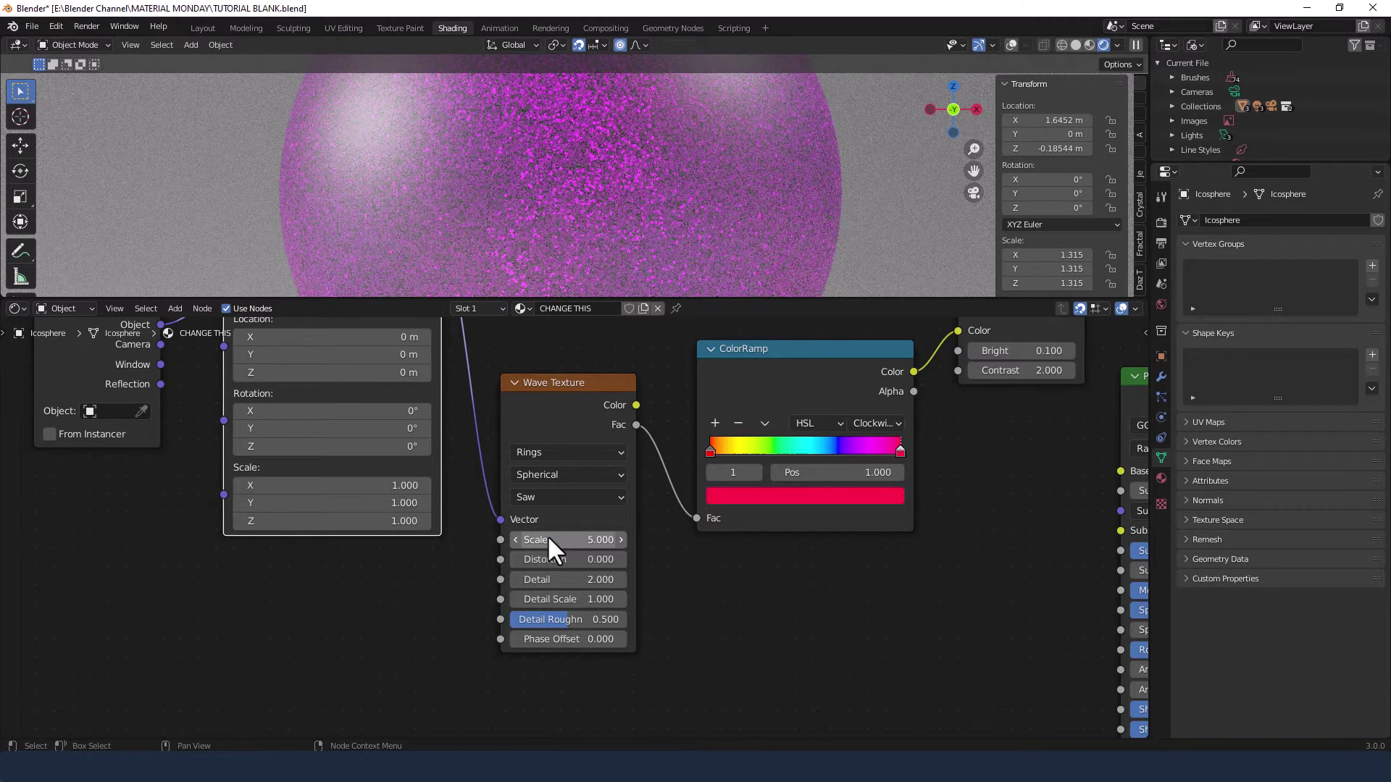
middle_click_drag(599, 519, 612, 418)
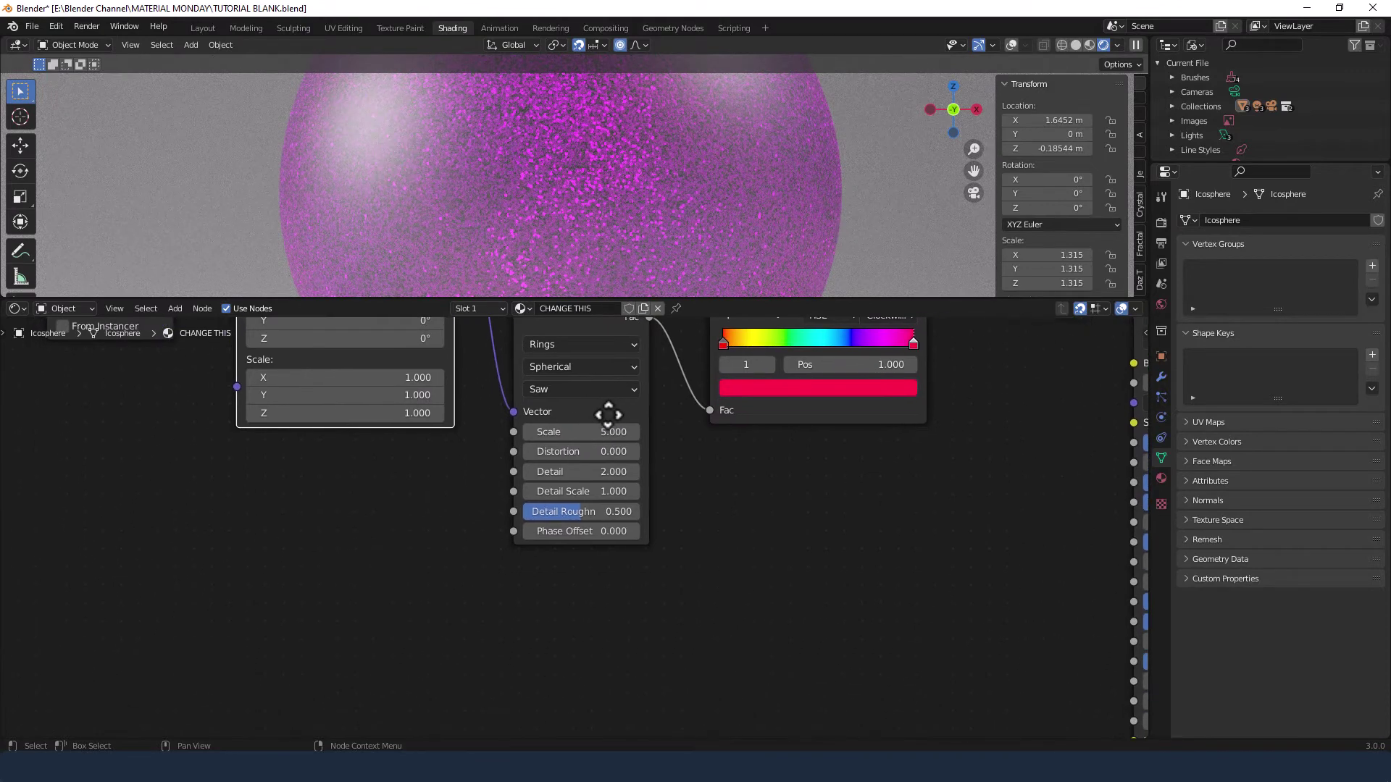
Set the Wave Texture to Scale 100, Distortion 100, Detail 100 and Detail Scale 3
left_click(608, 431)
type("5")
key("Return")
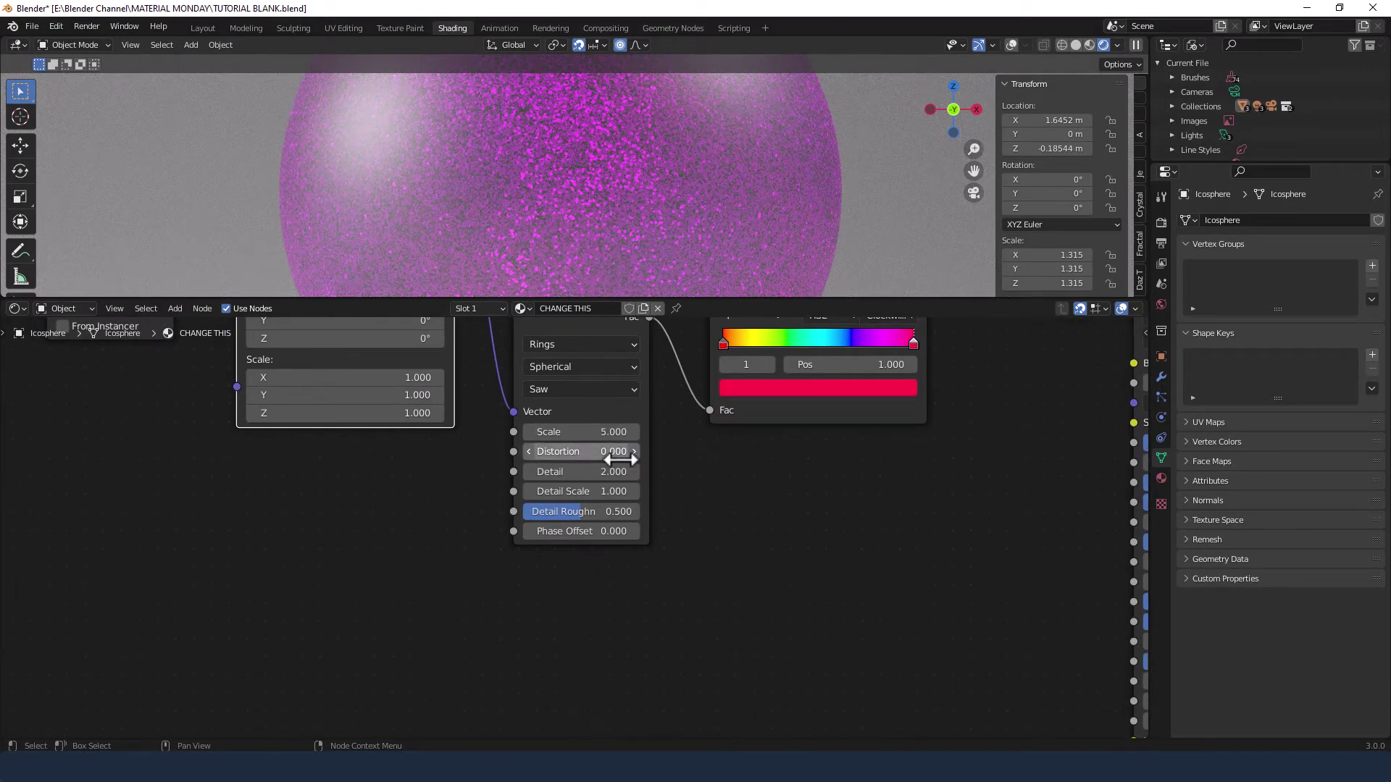
left_click(599, 432)
type("100")
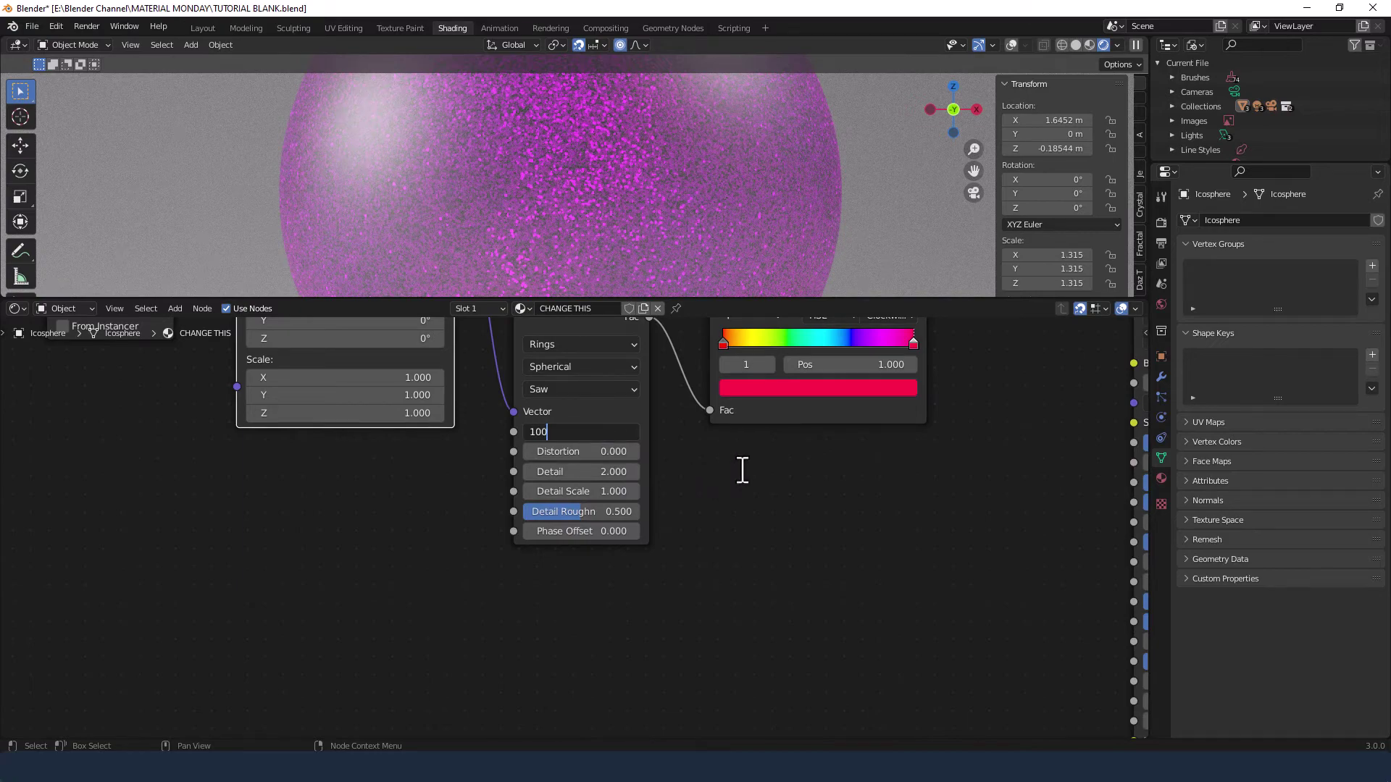
key("Tab")
type("100")
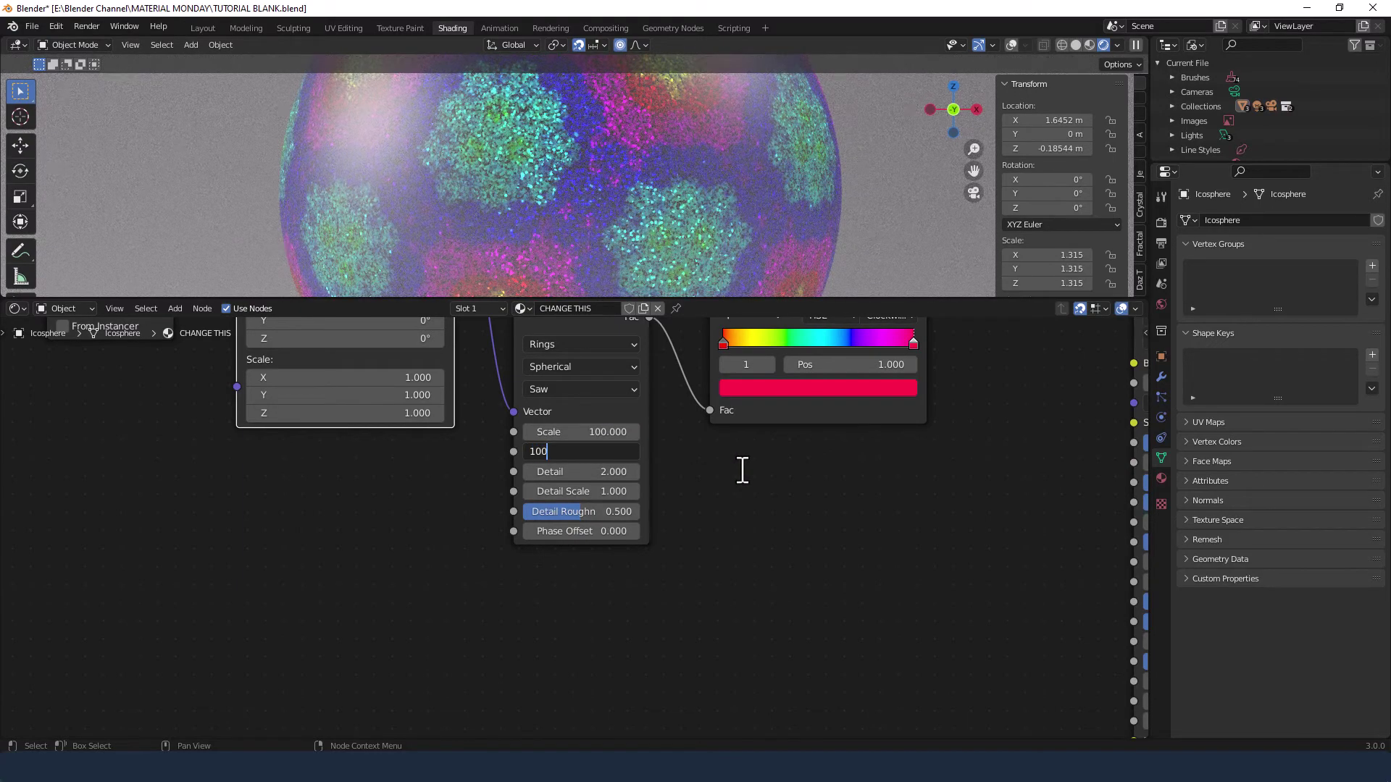
key("Tab")
type("1")
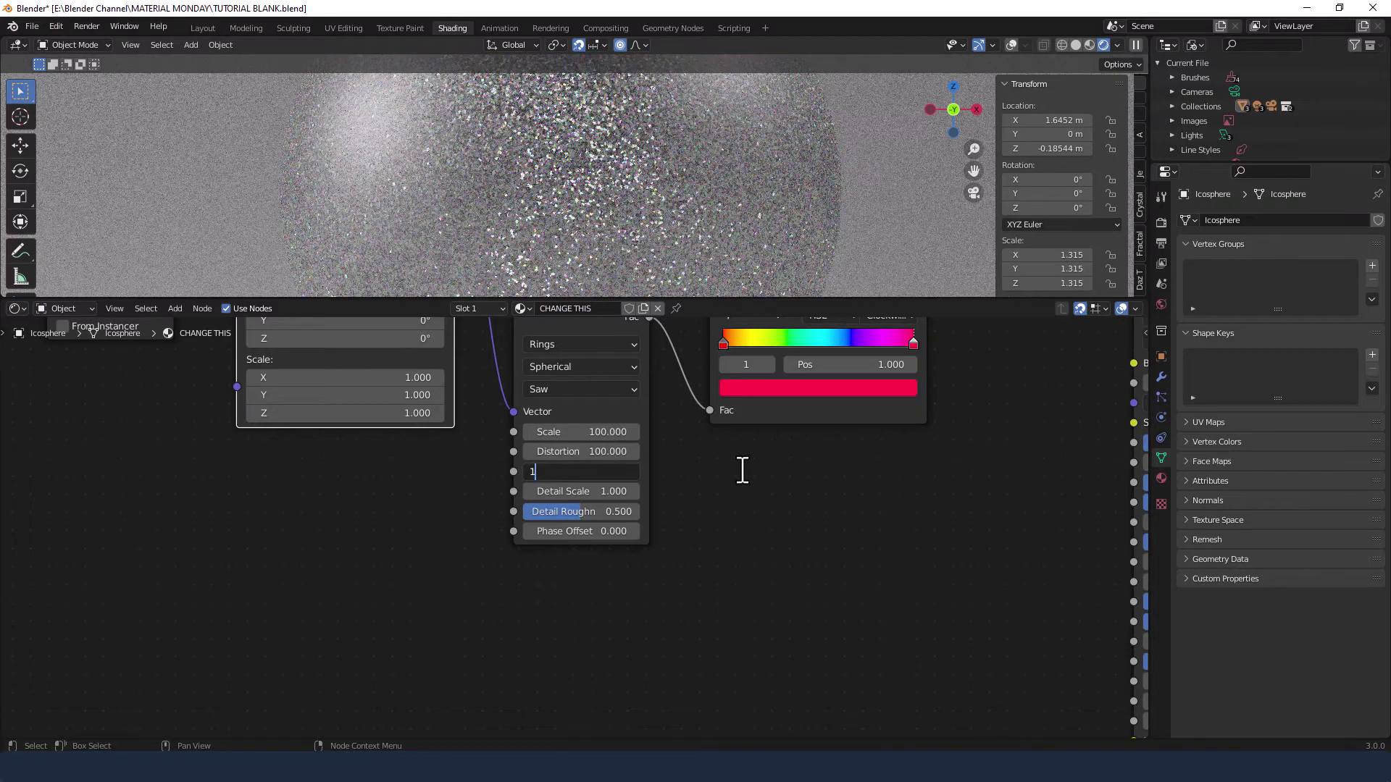
type("000")
key("Tab")
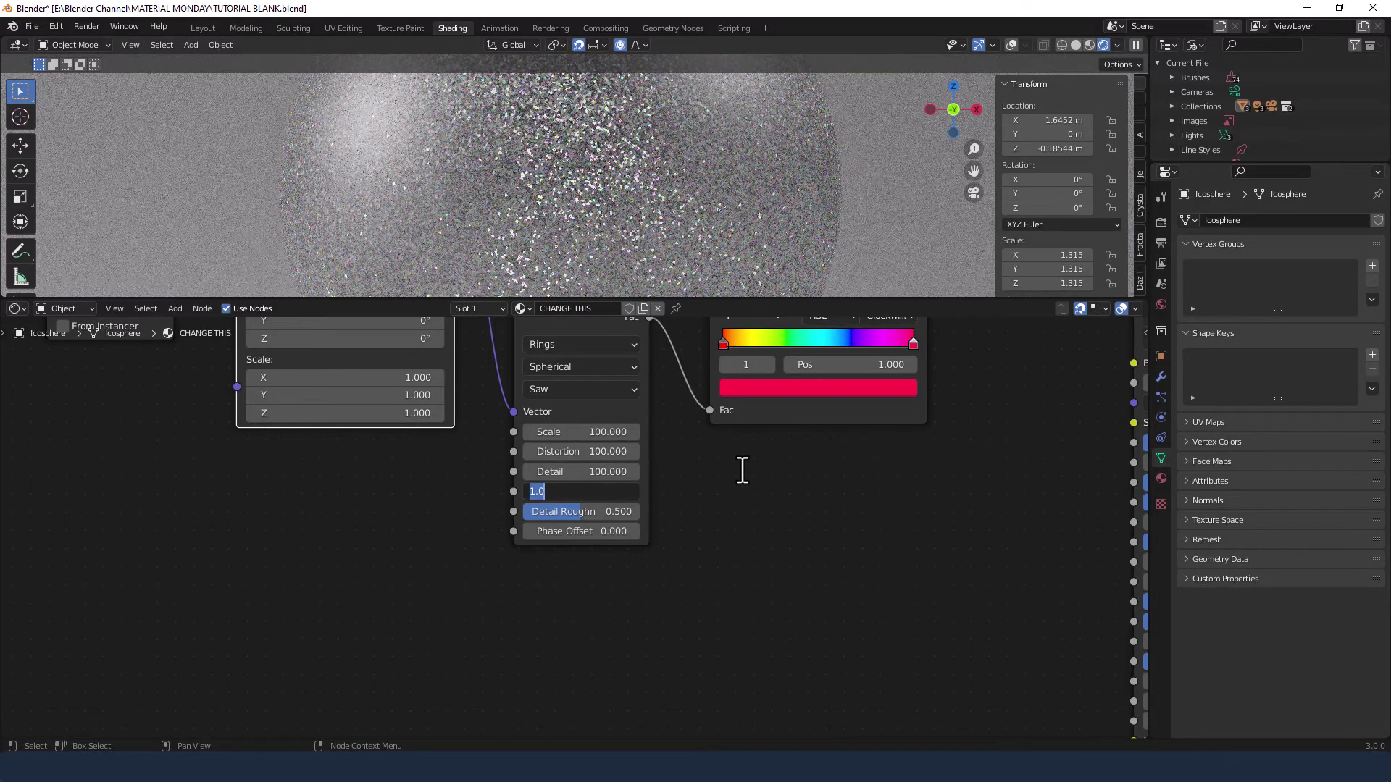
type("3")
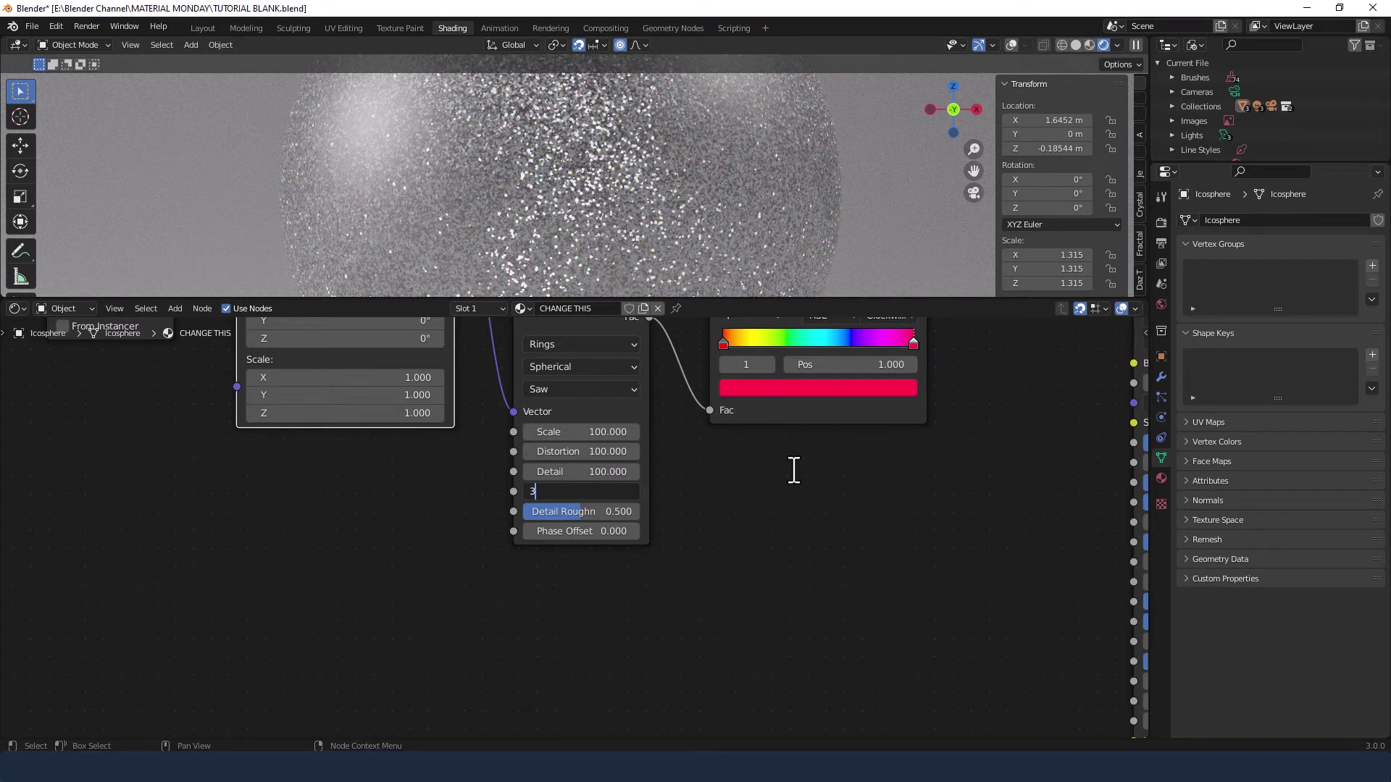
key("Return")
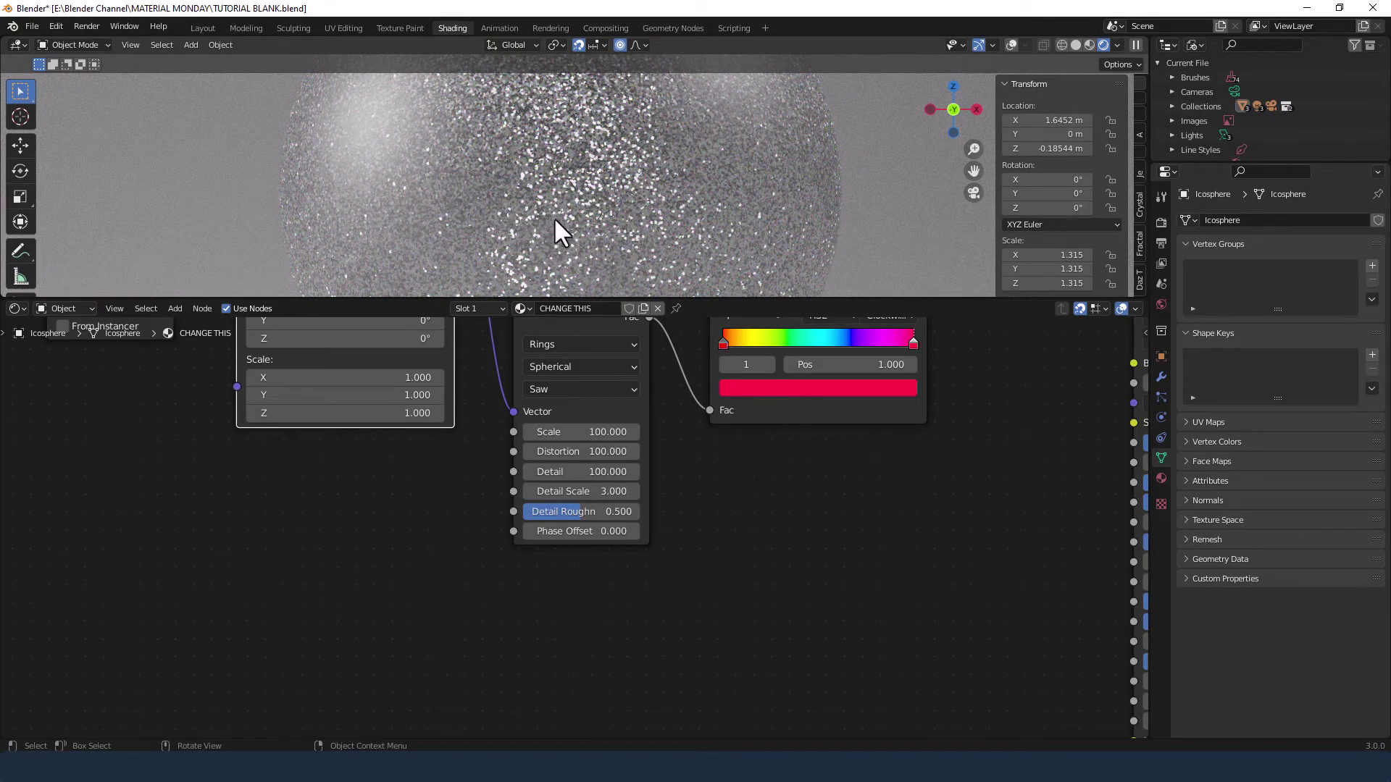
scroll(553, 217, "up", 3)
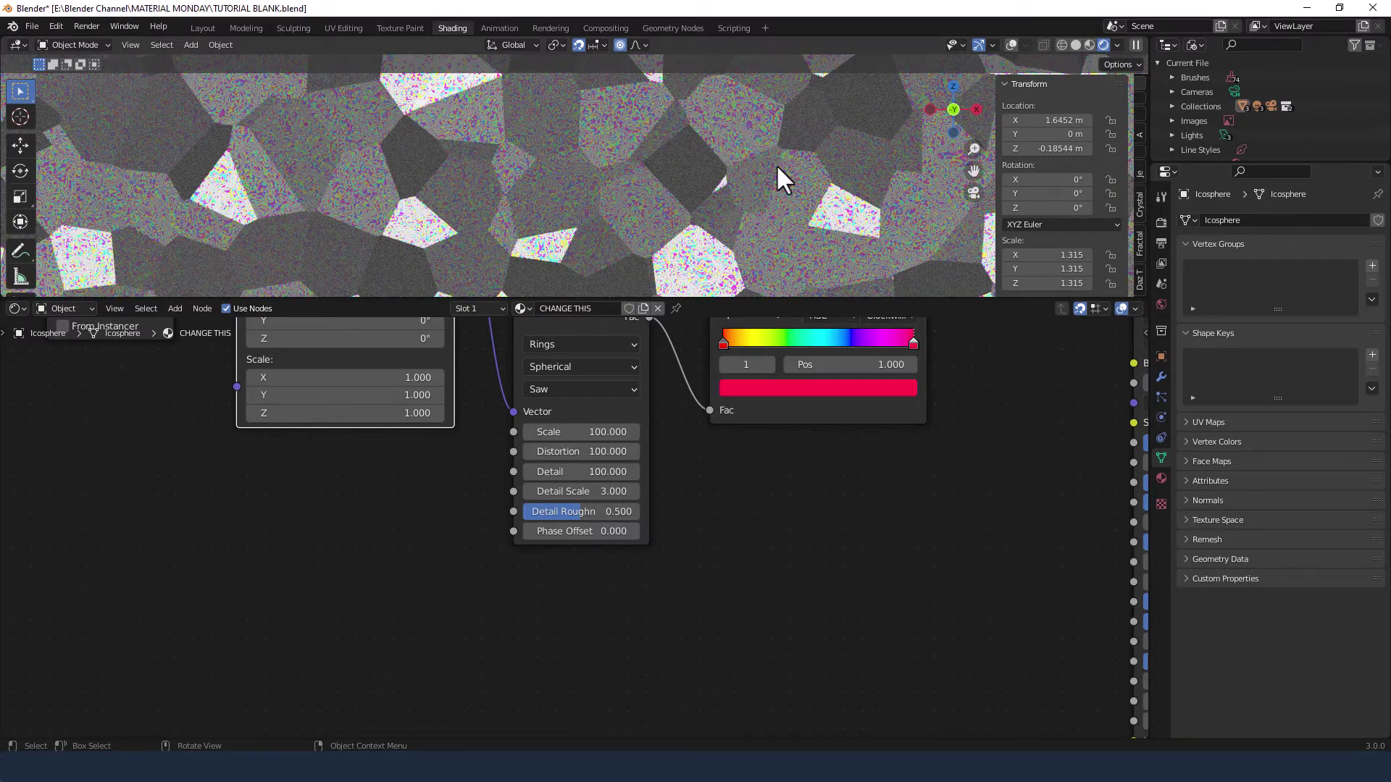
scroll(588, 233, "down", 2)
scroll(588, 233, "down", 2)
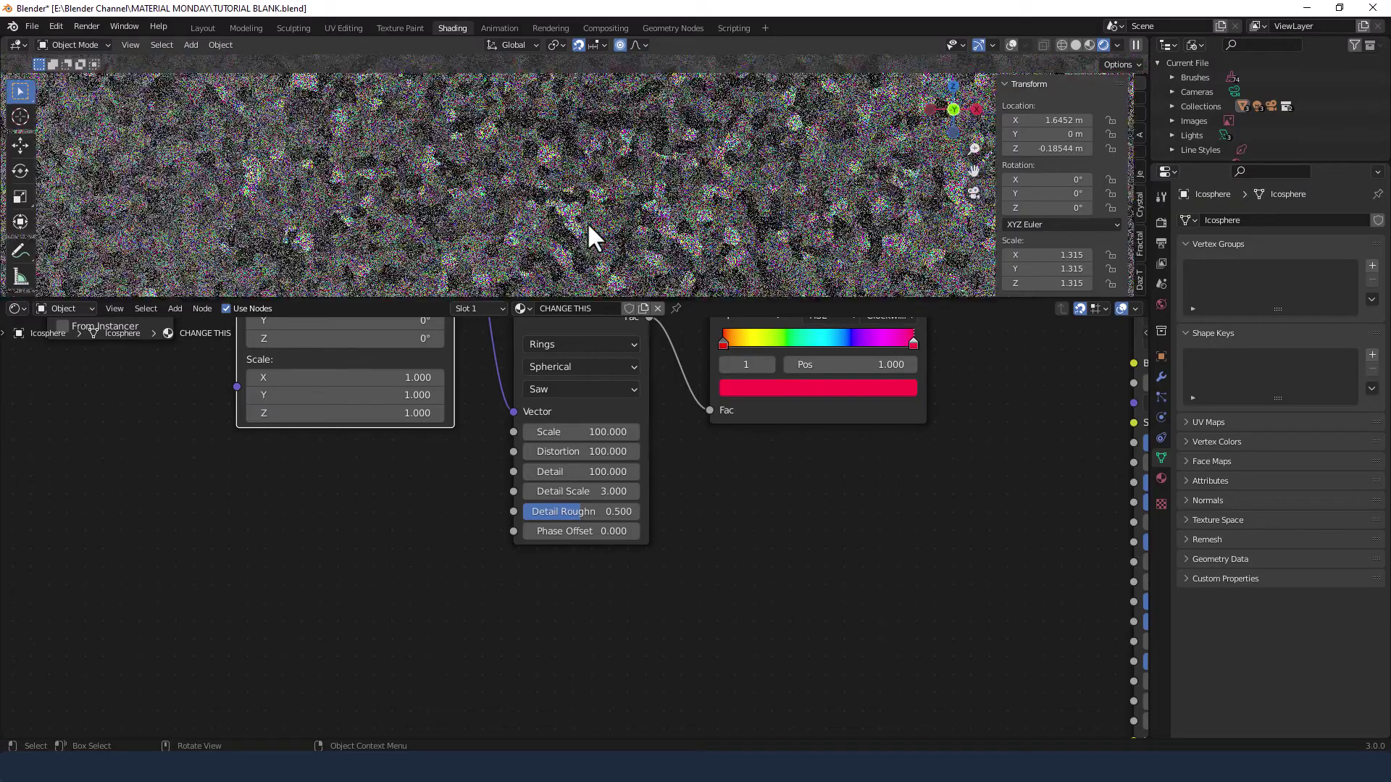
scroll(588, 232, "down", 2)
scroll(588, 229, "down", 2)
scroll(588, 228, "down", 1)
scroll(587, 229, "down", 1)
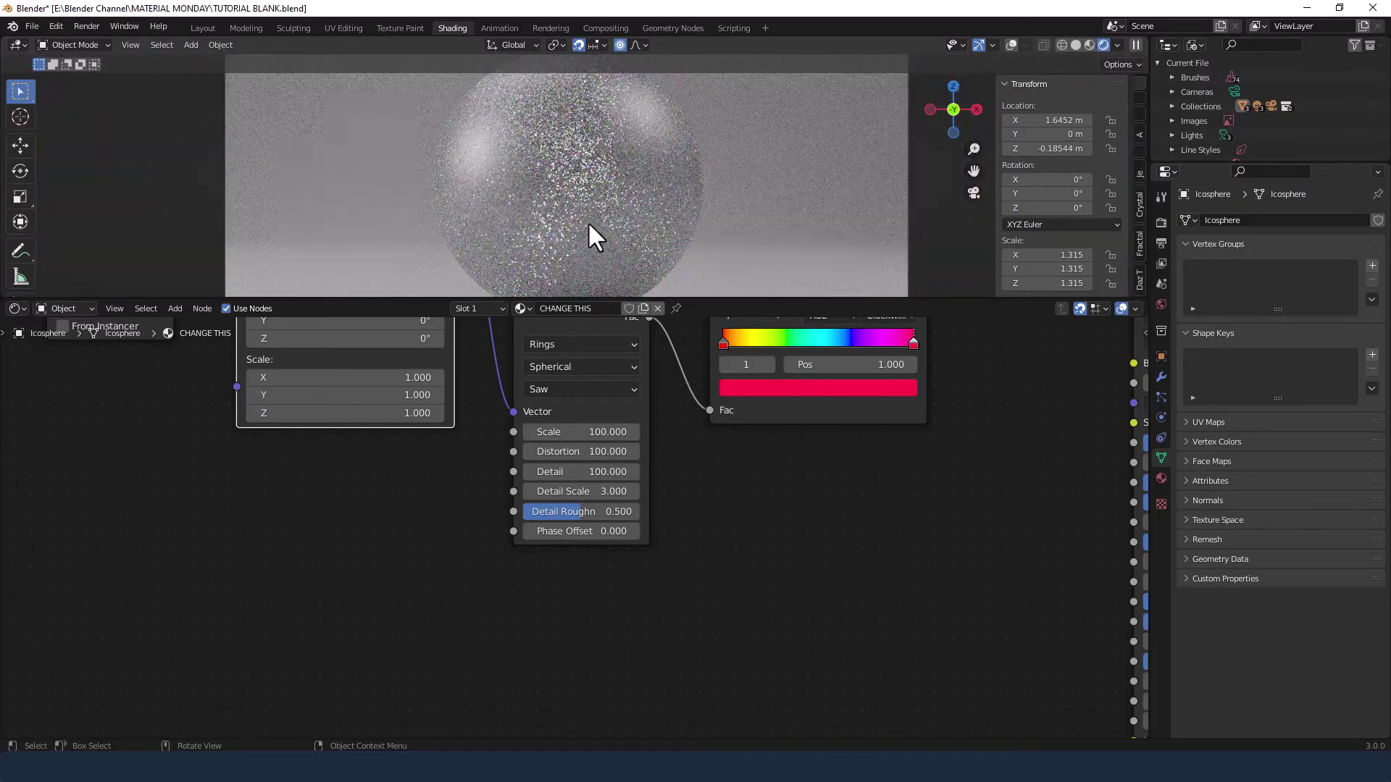
scroll(588, 229, "down", 1)
scroll(588, 224, "down", 1)
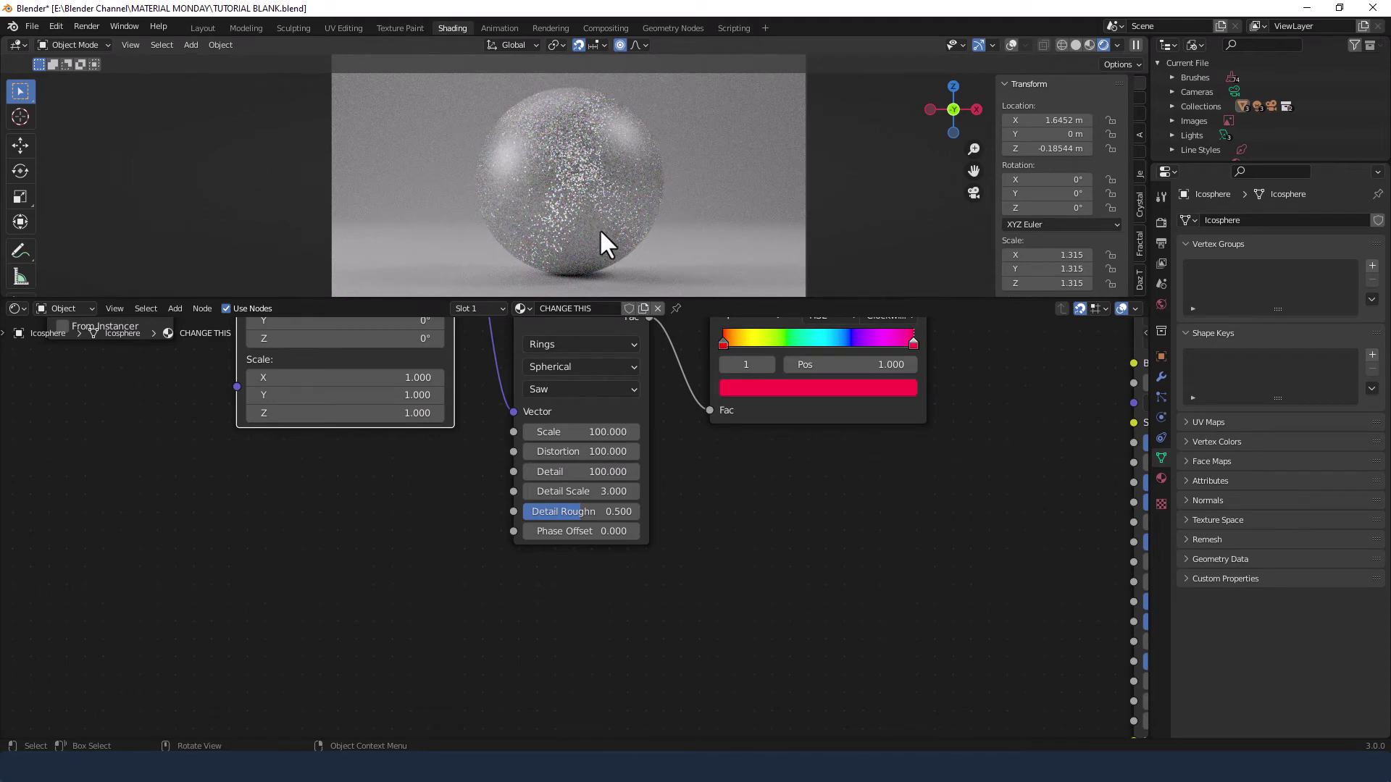
scroll(801, 569, "down", 3)
mouse_move(769, 550)
middle_mouse_down()
mouse_move(661, 592)
mouse_move(614, 631)
middle_mouse_up()
scroll(644, 609, "down", 1)
scroll(644, 610, "down", 1)
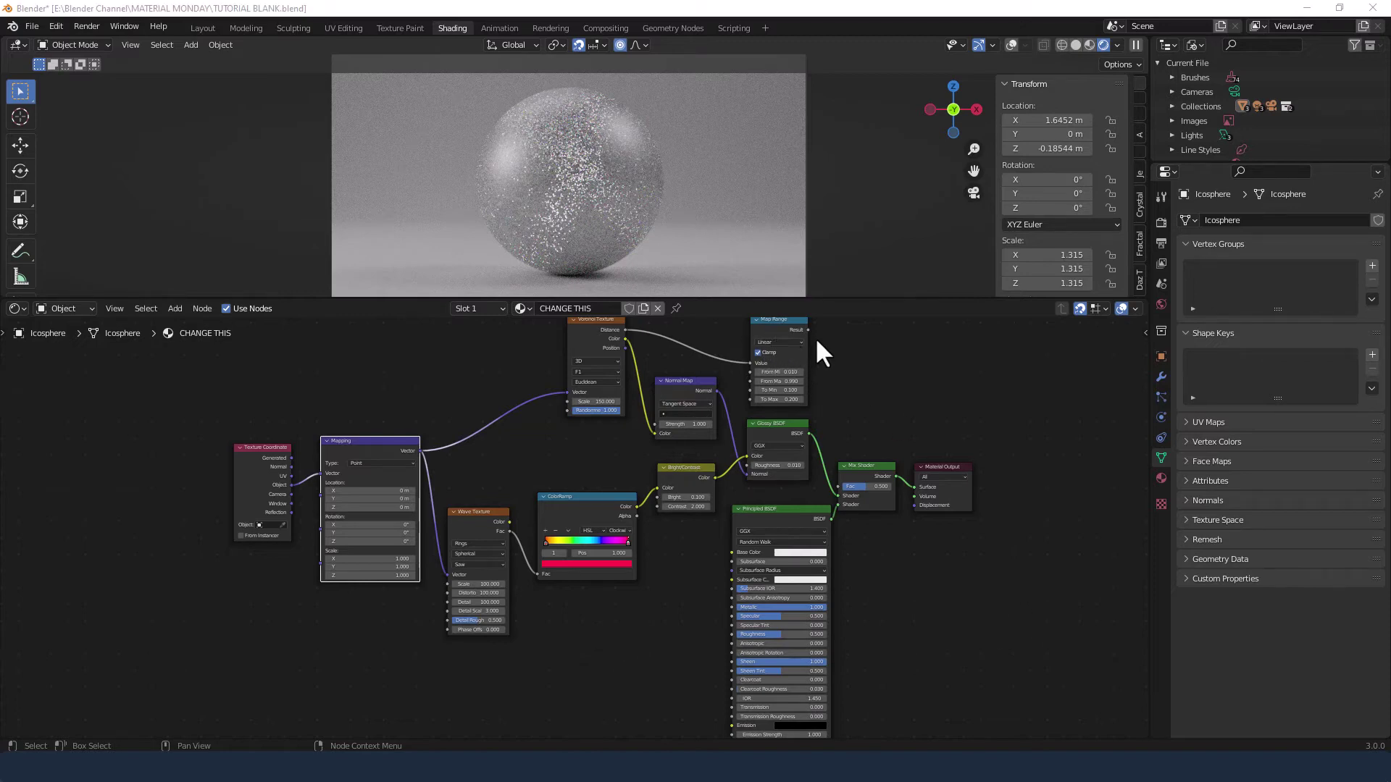
Link the Map Range Result into the Mix Shader Fac input
left_click_drag(808, 329, 834, 486)
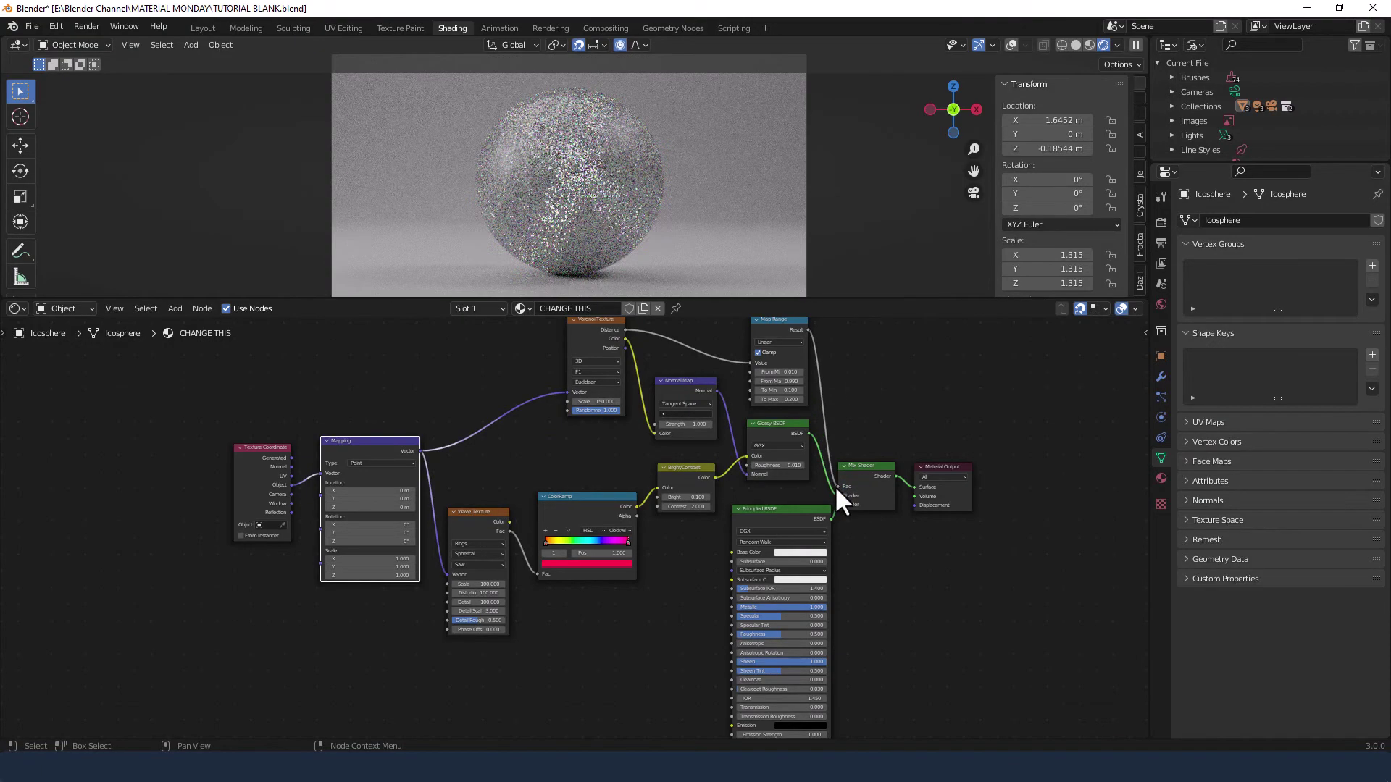
scroll(581, 172, "up", 2)
scroll(581, 172, "up", 2)
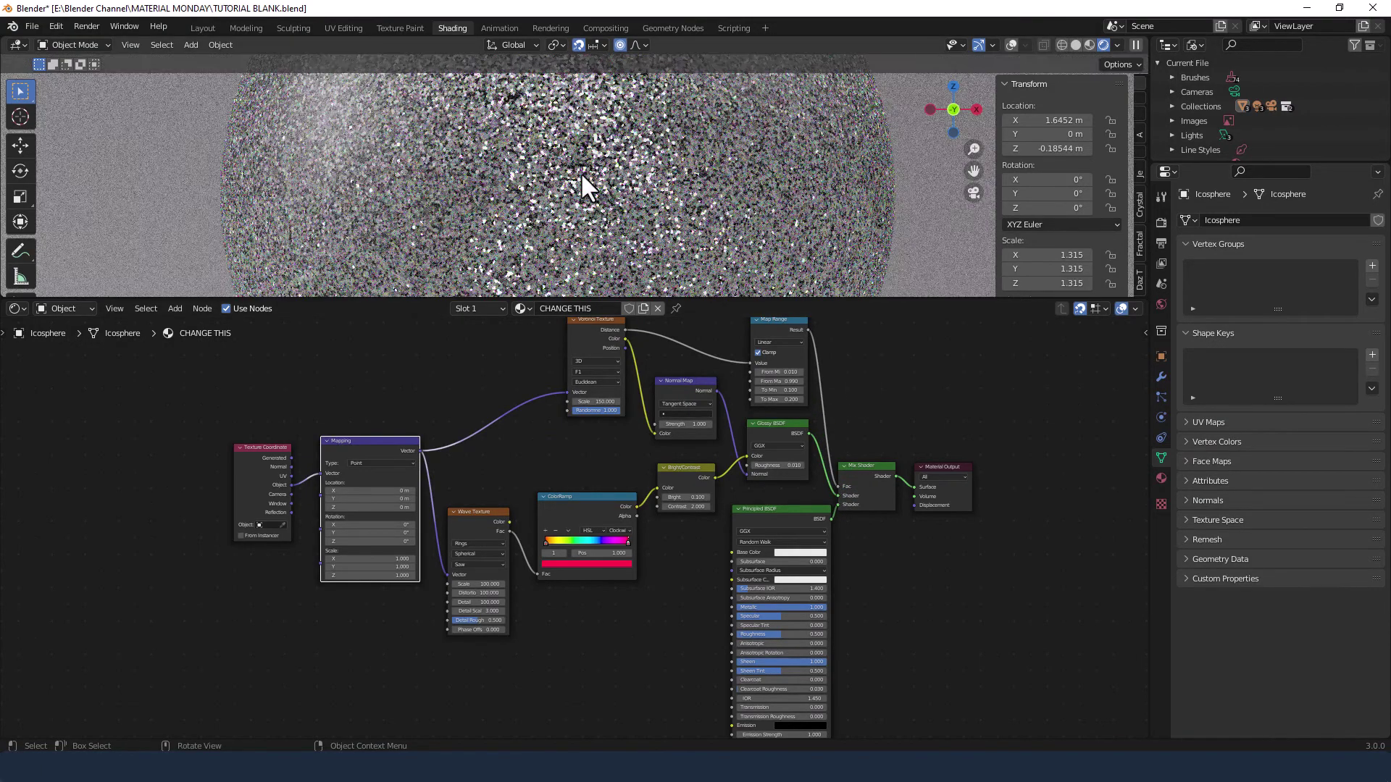
scroll(580, 172, "up", 2)
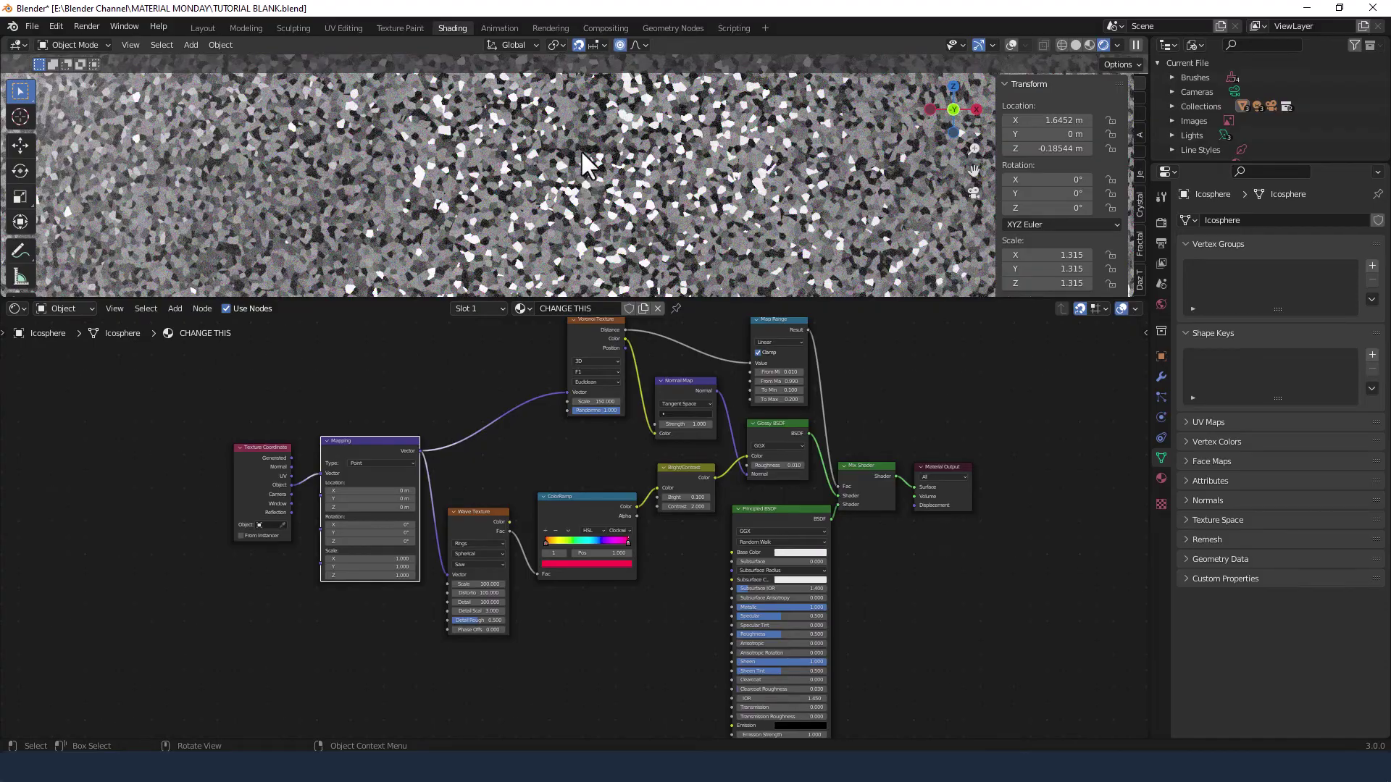
scroll(621, 172, "up", 2)
scroll(622, 173, "up", 1)
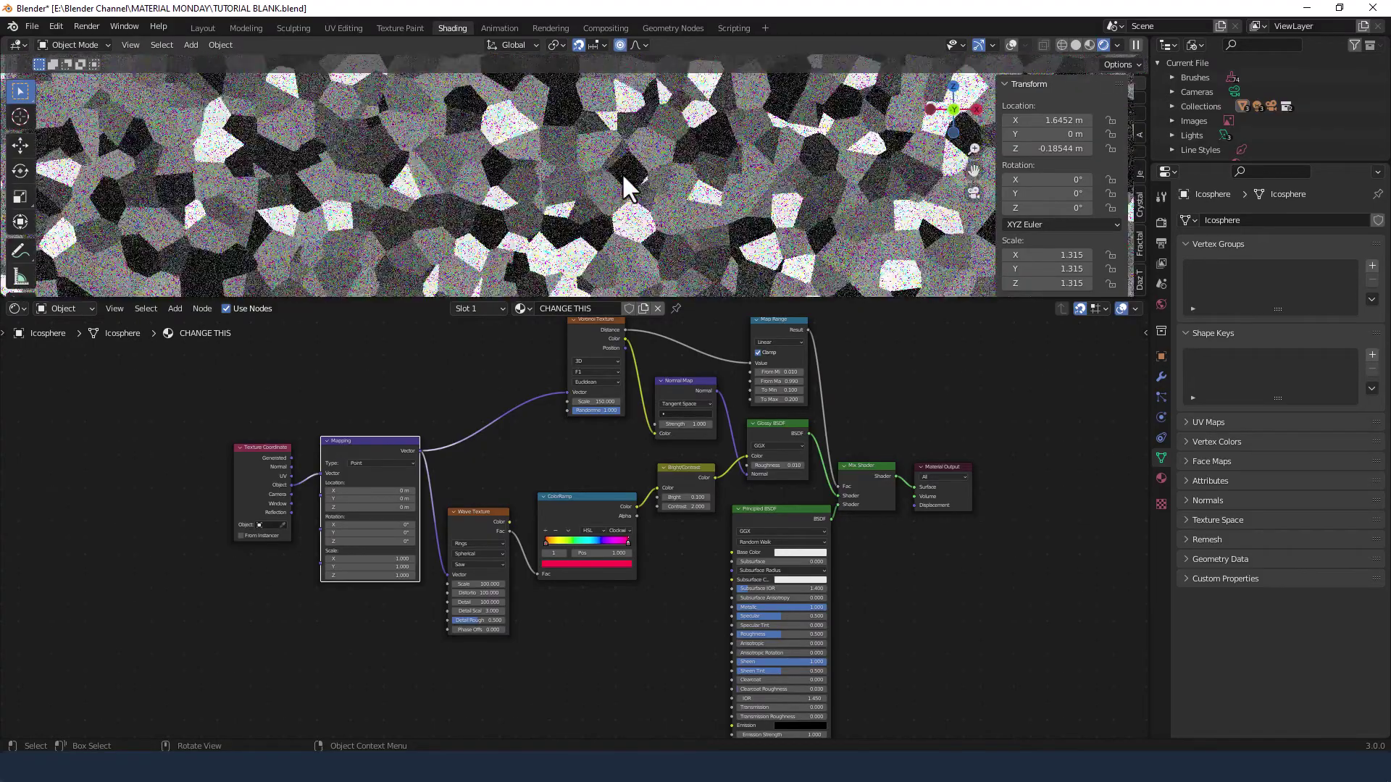
scroll(622, 173, "up", 1)
scroll(622, 172, "down", 2)
scroll(621, 176, "down", 2)
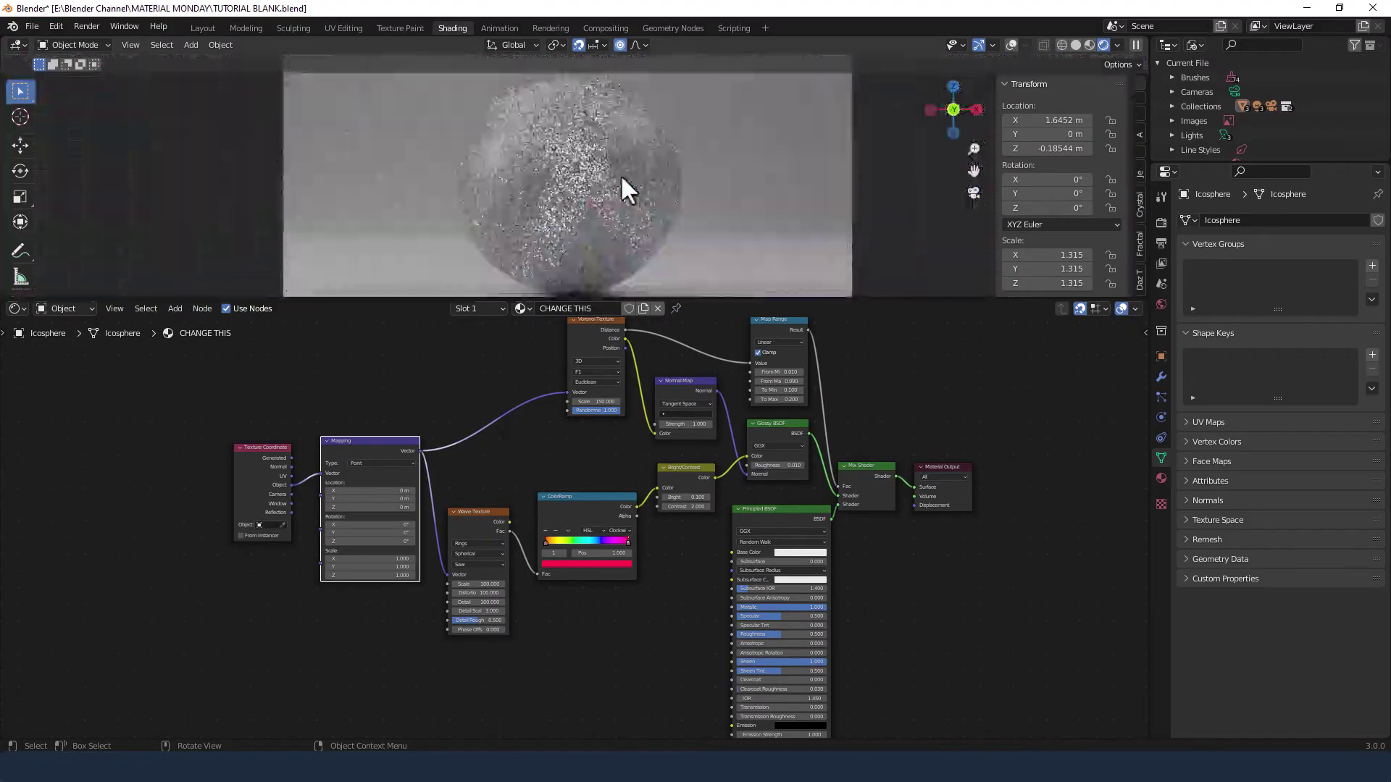
scroll(621, 174, "down", 1)
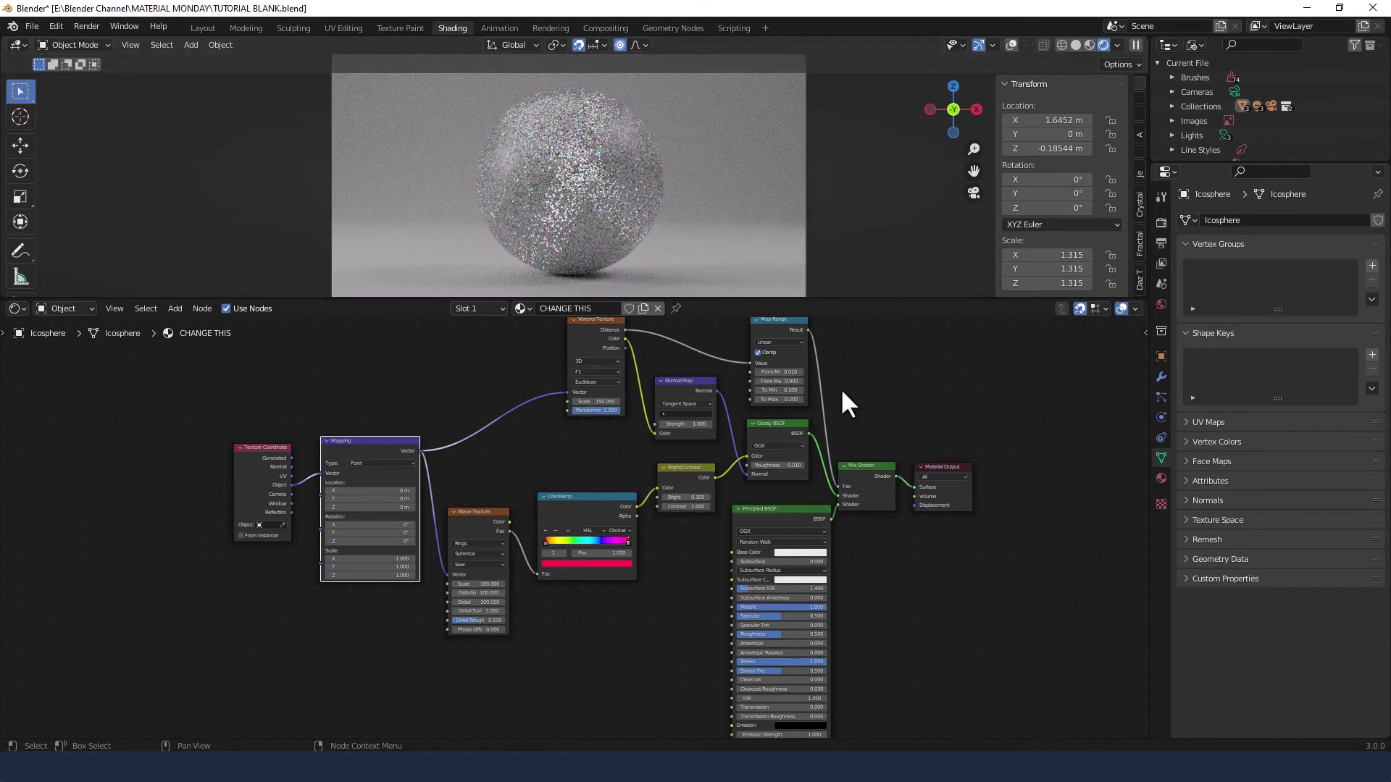
Display the Render tab's Sampling and Render subpanels, showing 1024 max samples and denoising
middle_click_drag(842, 391, 842, 400)
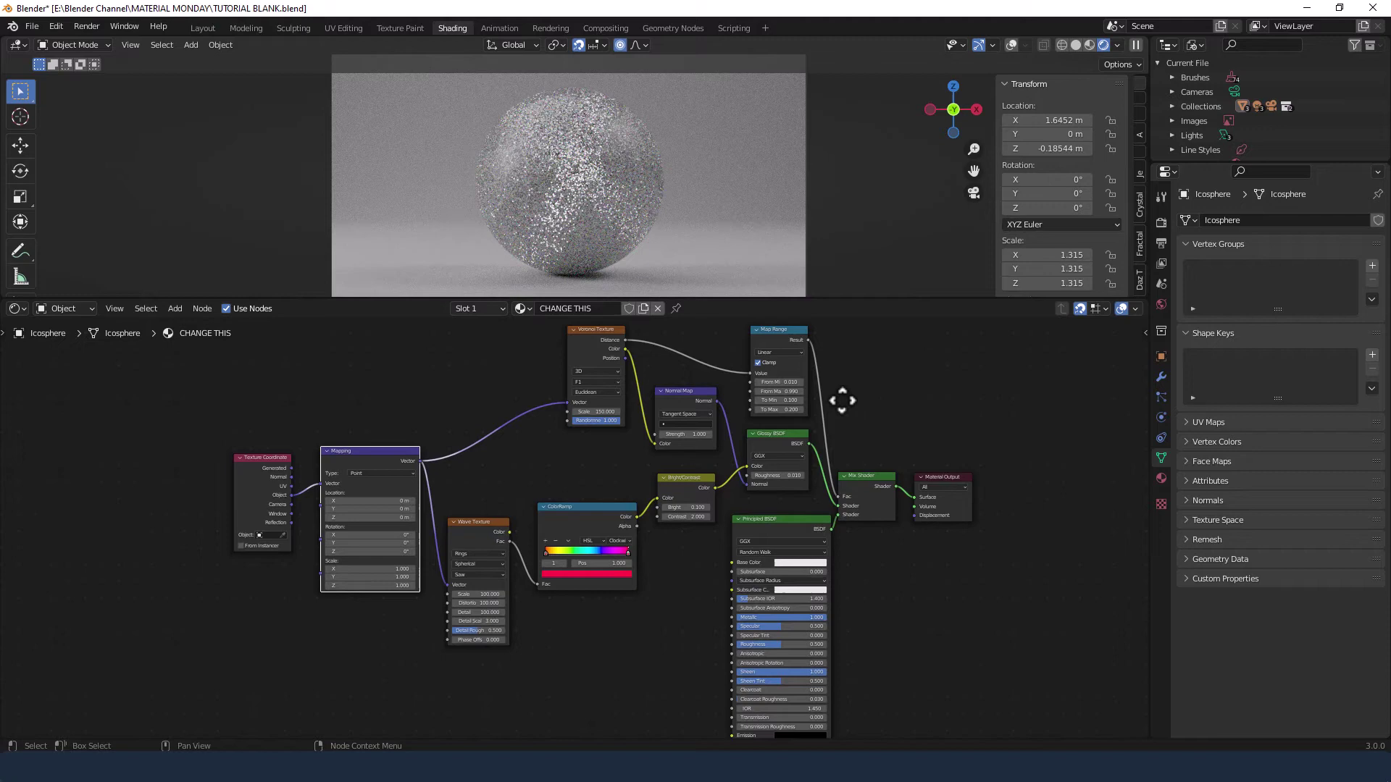
left_click(1161, 220)
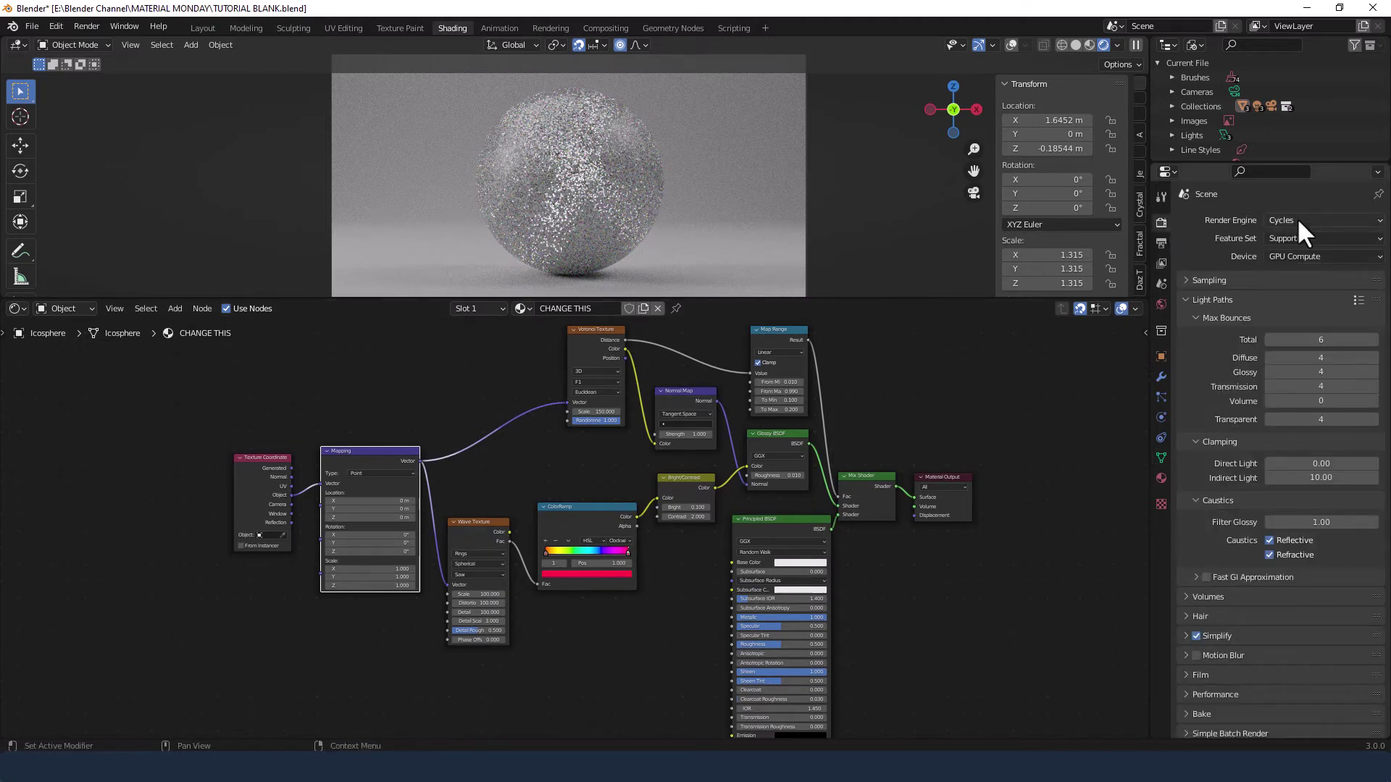
left_click(1185, 280)
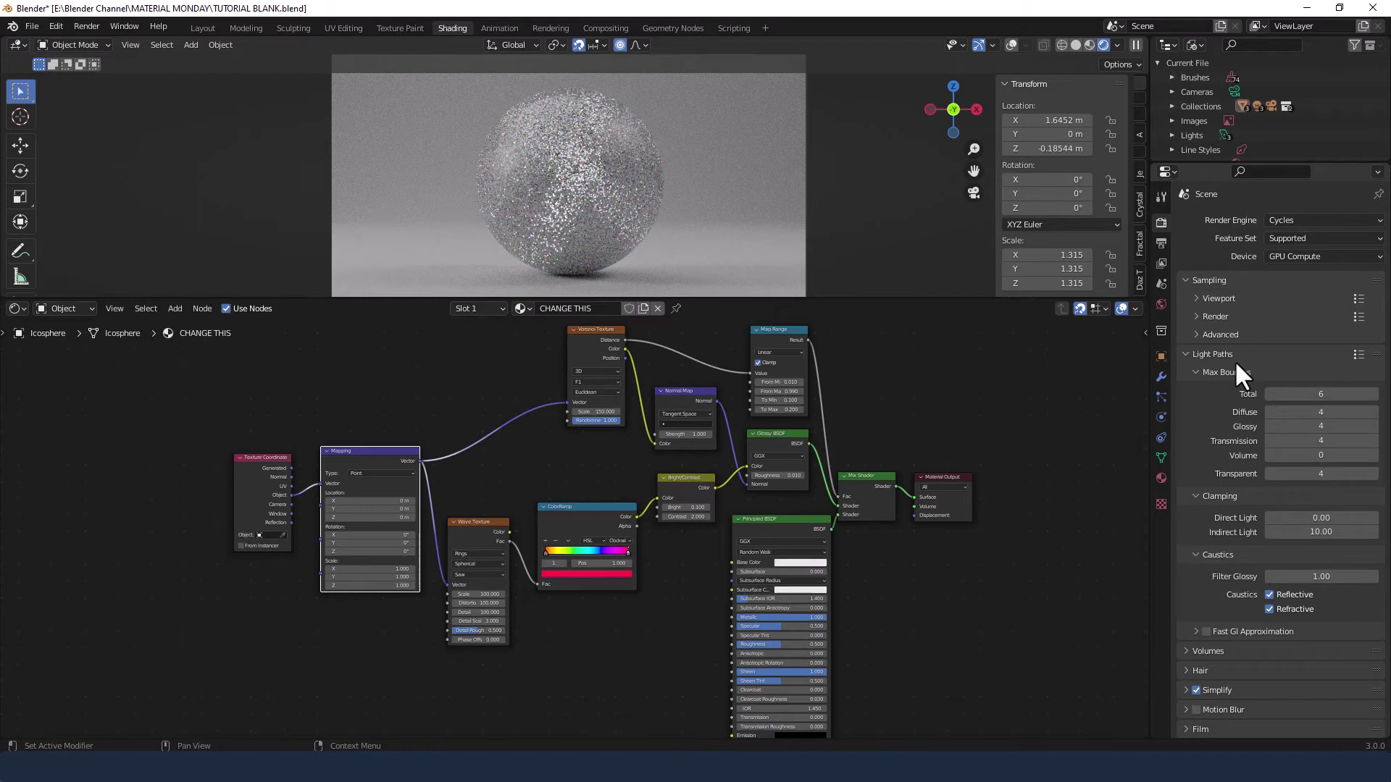
left_click(1196, 315)
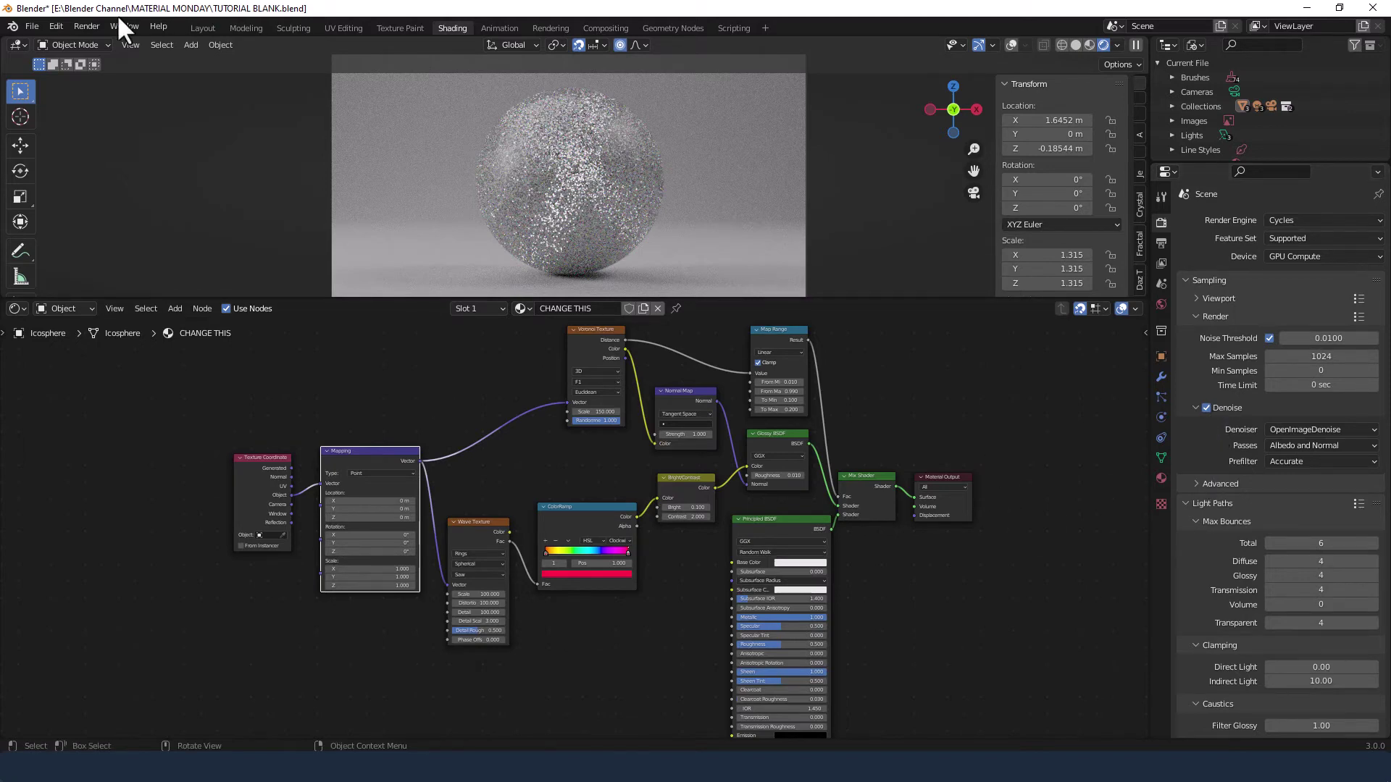
Start a Render Image of the current frame from the Render menu
left_click(95, 28)
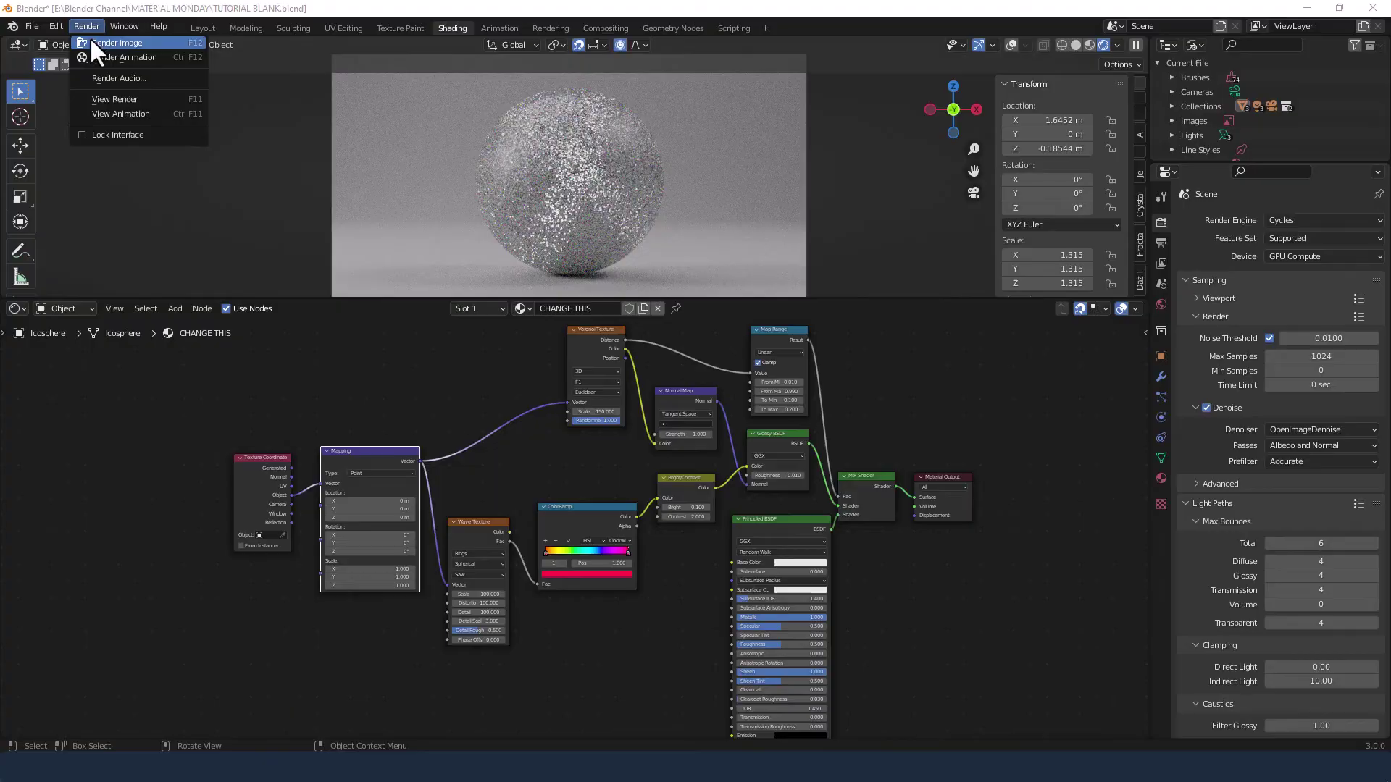
left_click(89, 44)
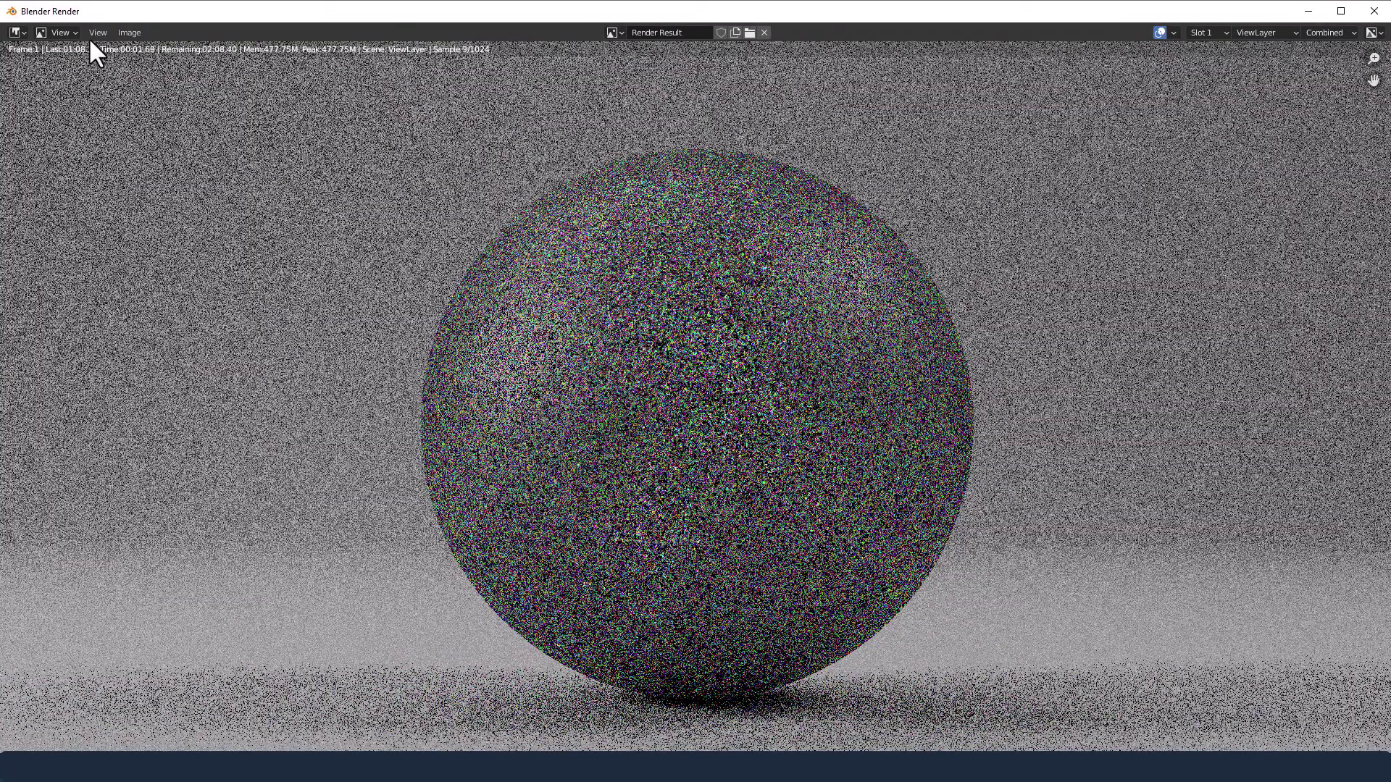